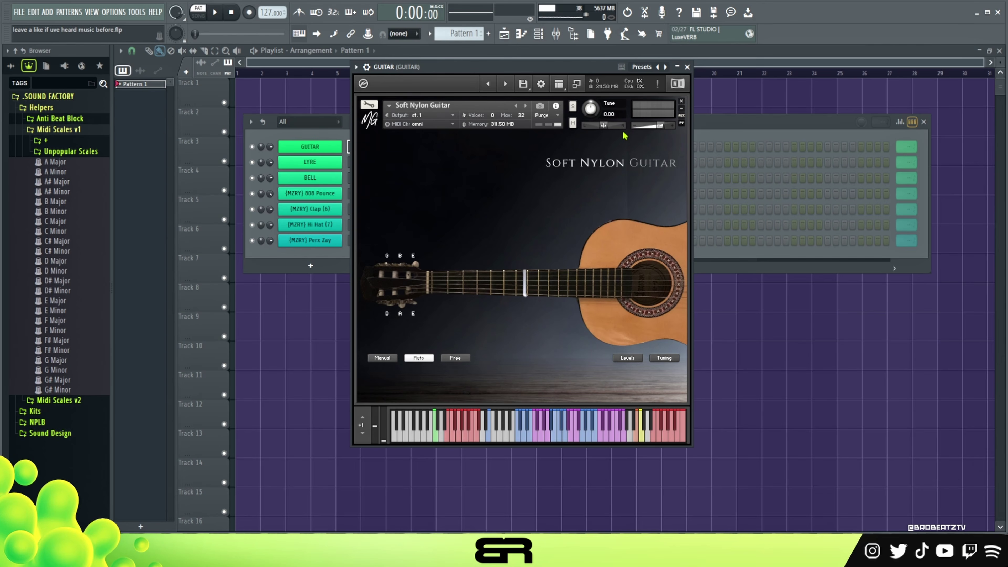
- Close the guitar plugin window and load the Harmonic Minor scale from Unpopular Scales into a new channel above GUITAR
key("Escape")
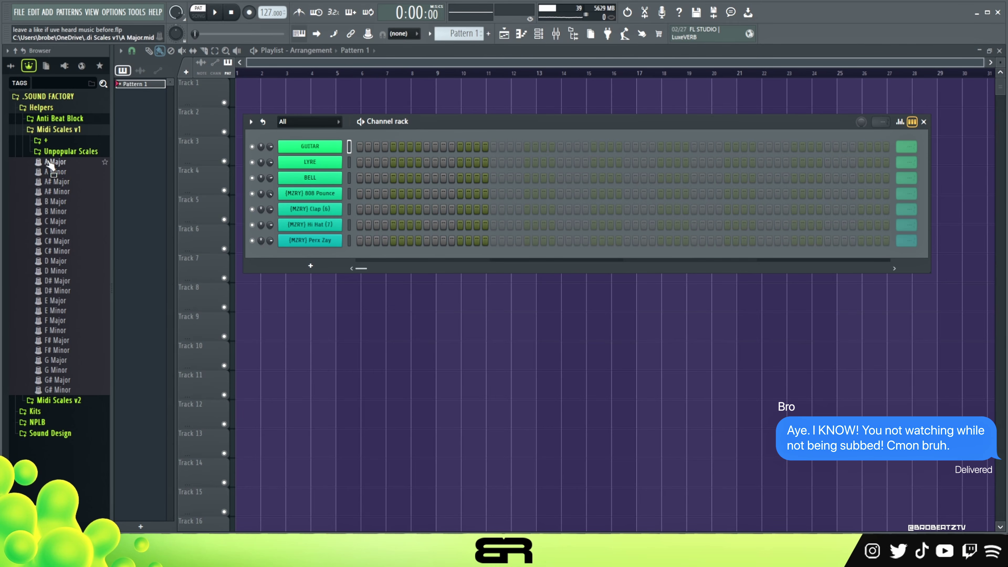
left_click(59, 151)
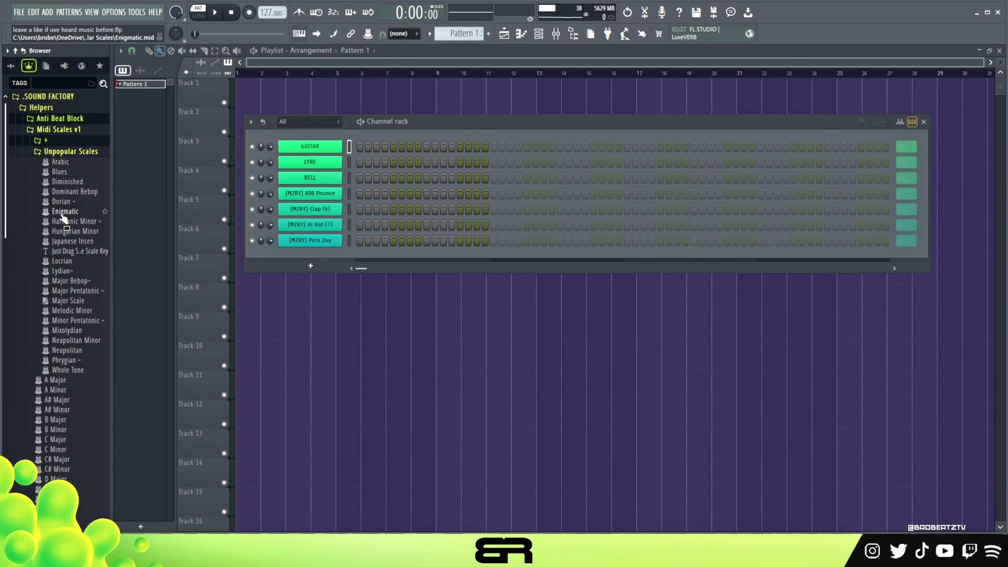
left_click_drag(58, 225, 329, 136)
- Transpose all the Harmonic Minor scale notes so the lowest note sits on G#2, and deselect them
scroll(322, 186, "down", 7)
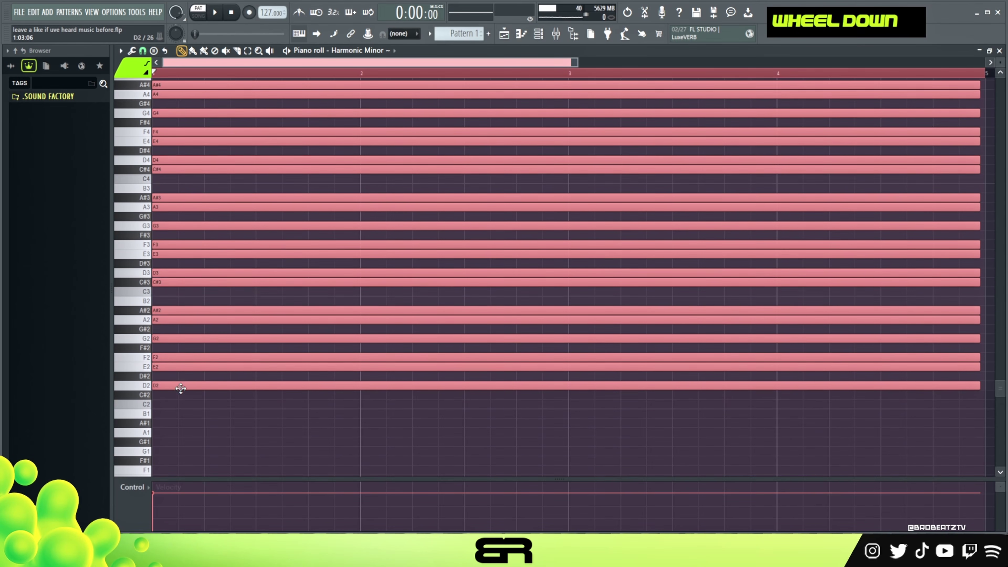
left_click_drag(181, 388, 169, 319)
right_click(342, 236)
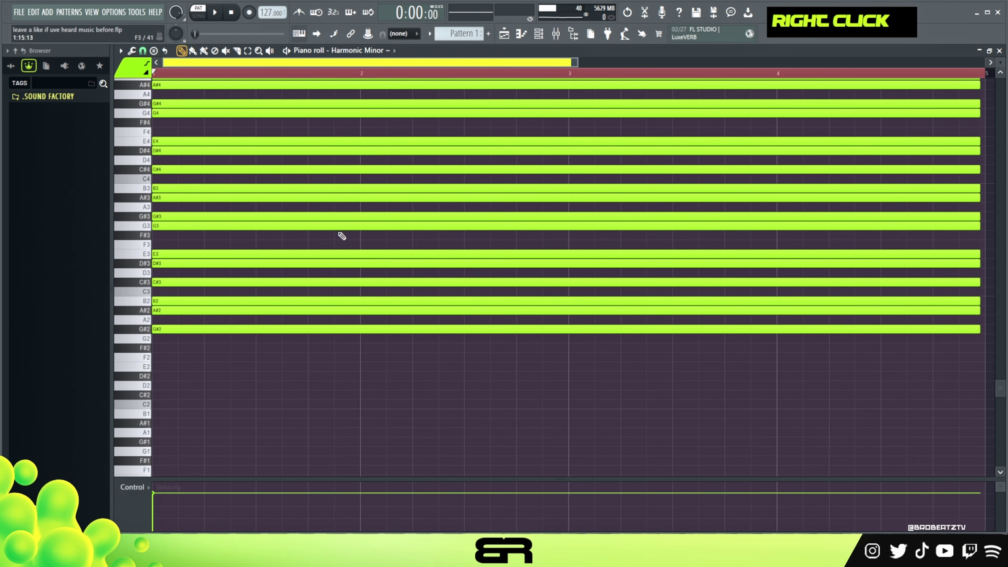
- Return to the channel rack and rename the scale channel with the prefix G#, giving G# Harmonic Minor
left_click(512, 42)
left_click(537, 35)
right_click(324, 152)
left_click(382, 169)
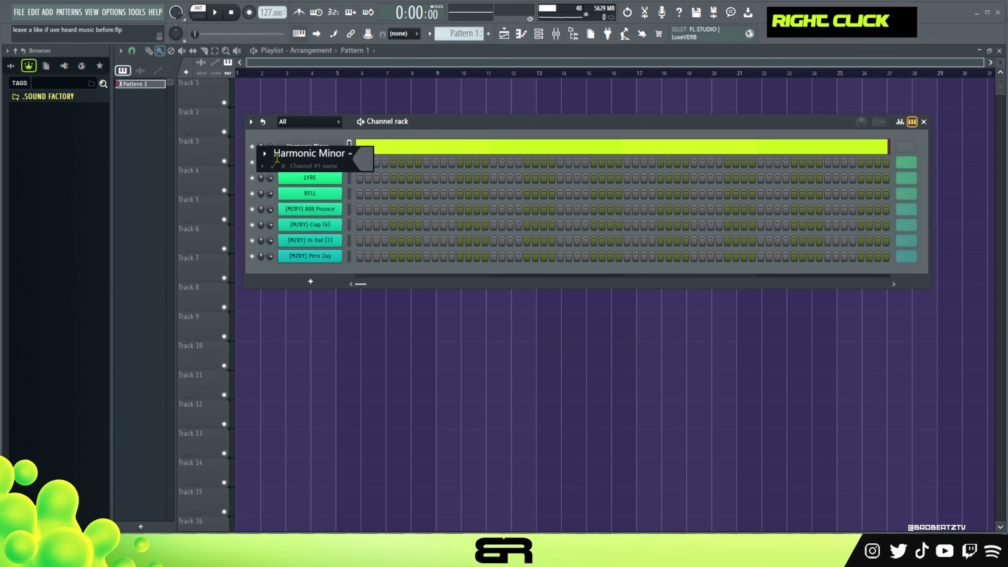
type("G#")
key("Return")
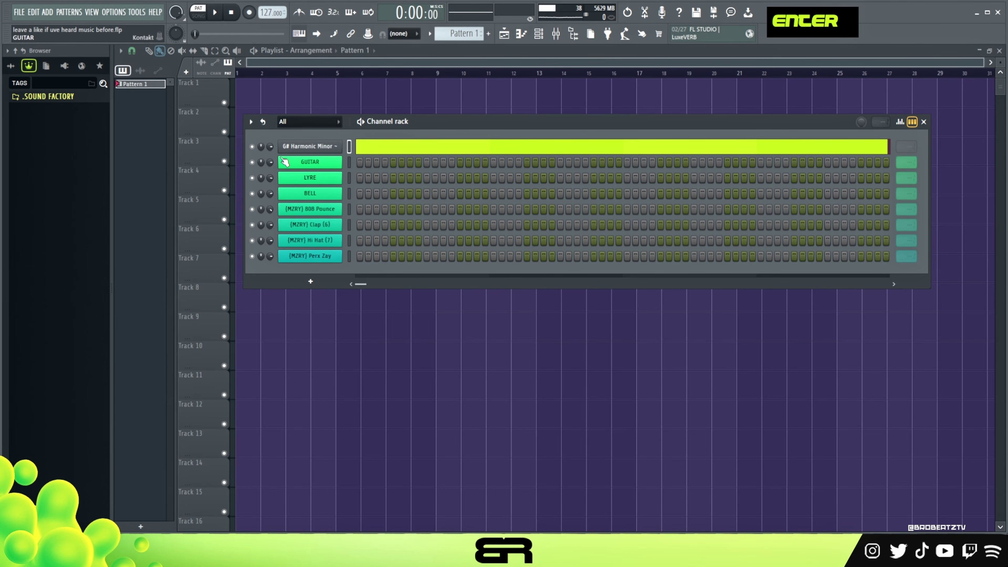
- Open the piano roll for the GUITAR channel and clear the timeline selection
right_click(331, 161)
left_click(354, 162)
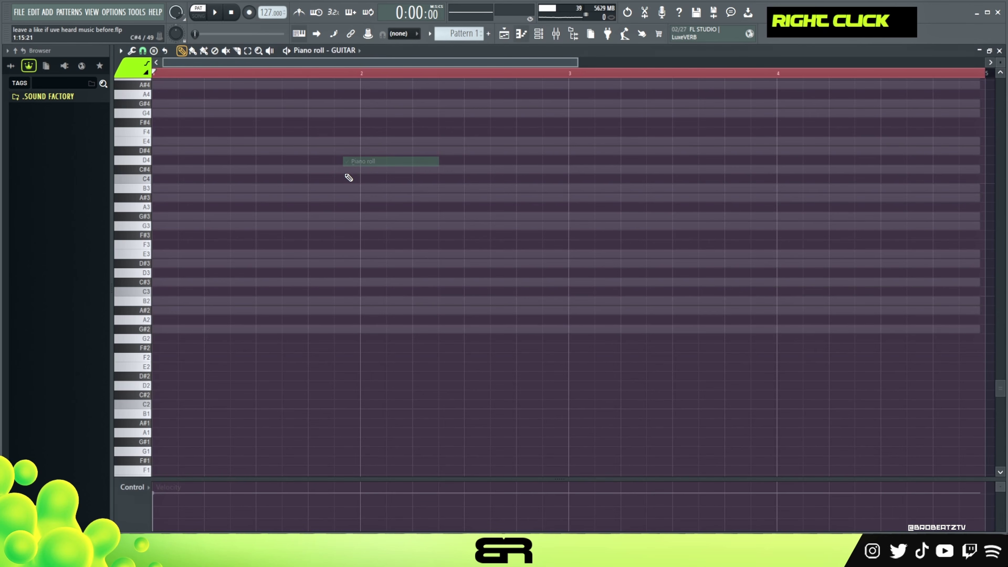
scroll(265, 112, "up", 3)
double_click(273, 75)
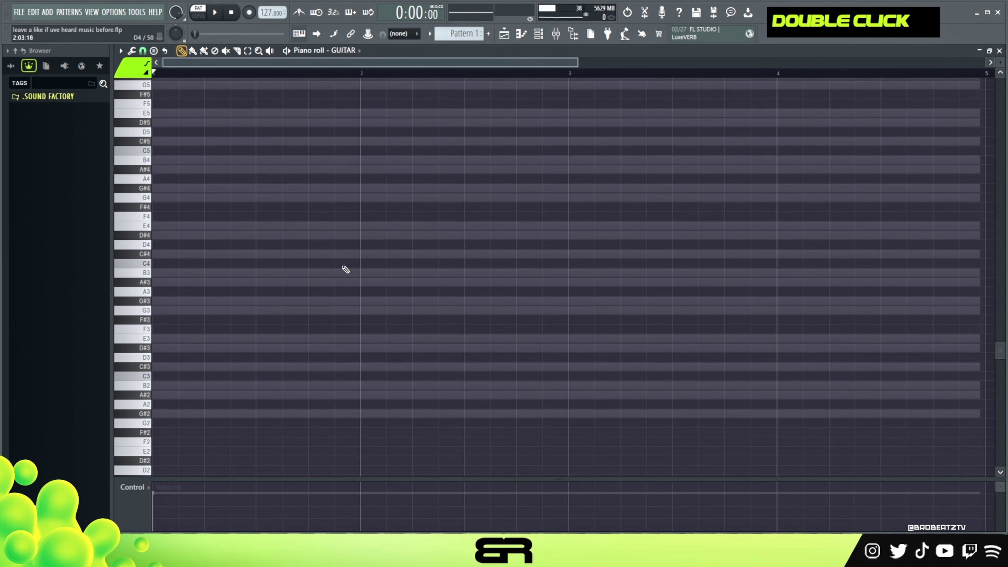
- Place a note at the start of bar 1, raise it an octave to G#3, and lengthen it to two bars
left_click(173, 417)
left_click(176, 413, "ctrl")
key("ctrl+Up")
key("space")
key("space")
left_click(179, 303, "ctrl")
left_click_drag(189, 299, 557, 329)
- Stack B3 and D#4 copies above the G#3 note to build a two-bar minor triad
scroll(263, 353, "up", 3)
left_click(179, 329, "ctrl")
left_click_drag(180, 330, 175, 263, "shift")
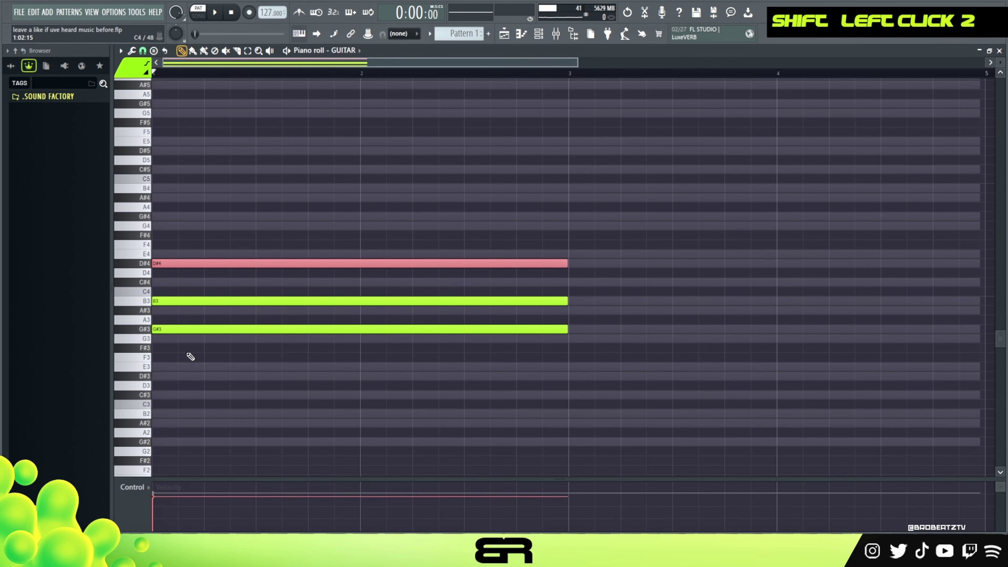
- Duplicate the three chord notes one octave higher, keeping the originals in place
left_click_drag(153, 203, 229, 351, "ctrl")
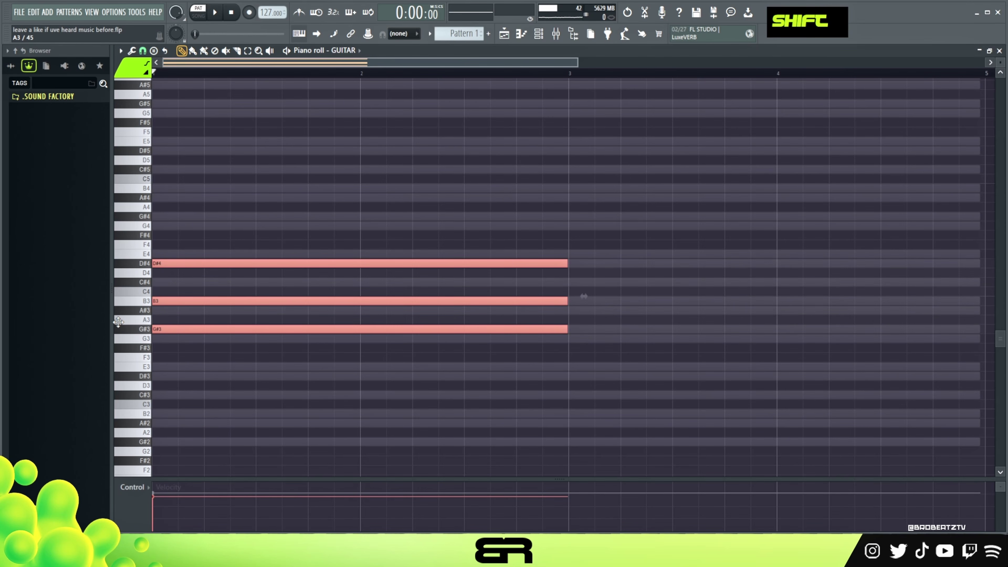
key("ctrl+shift+Up")
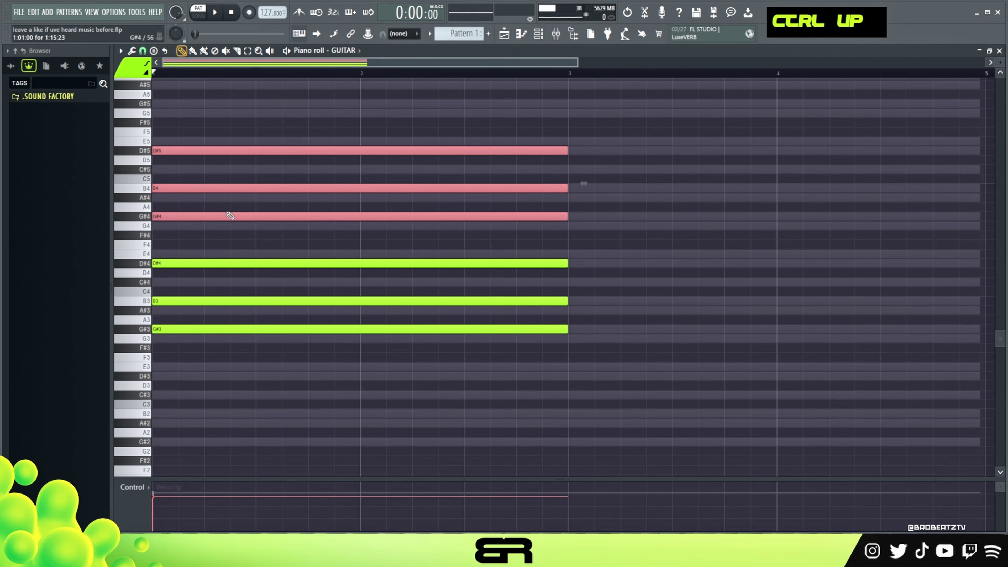
scroll(181, 242, "up", 1)
- Pick out the chord's G#3 and G#4 root notes, and add an octave copy of G#4 at G#5
left_click(182, 244, "shift")
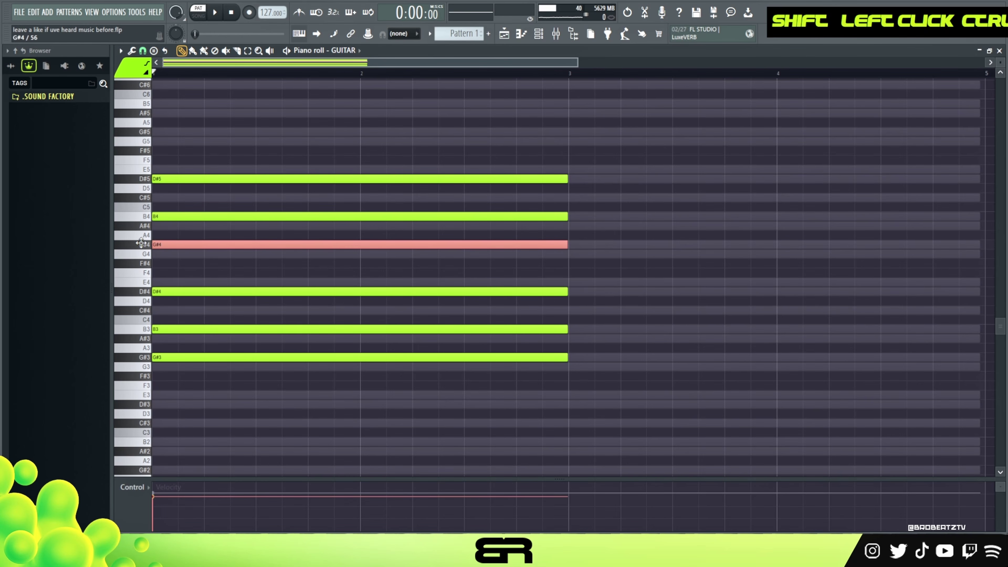
left_click(169, 358, "ctrl+shift")
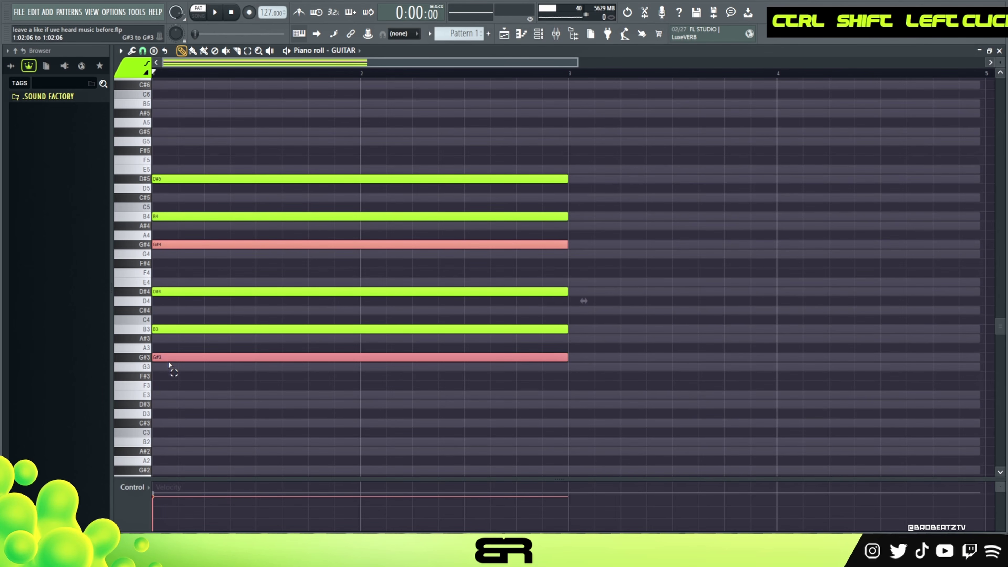
scroll(584, 301, "up", 1)
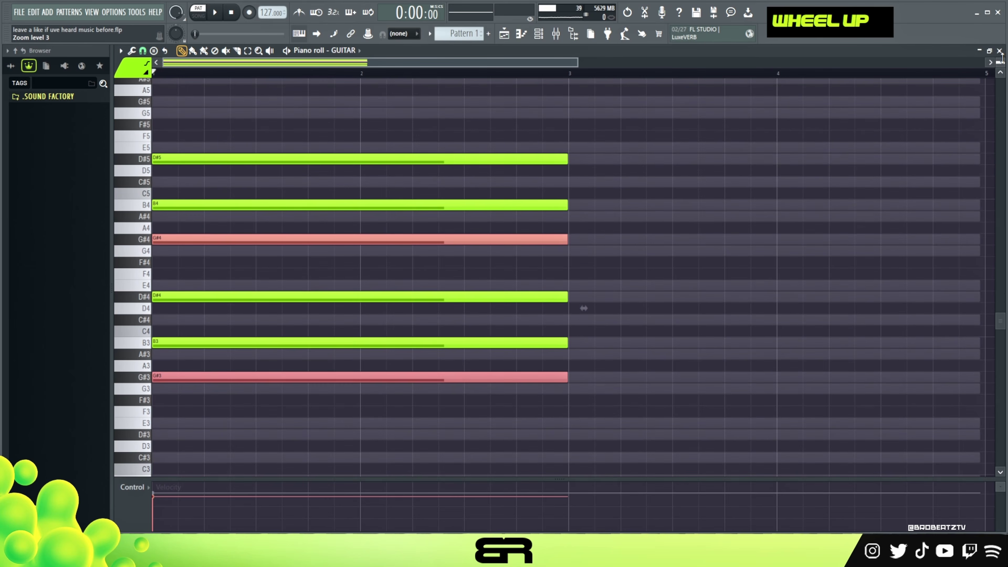
scroll(791, 230, "up", 1)
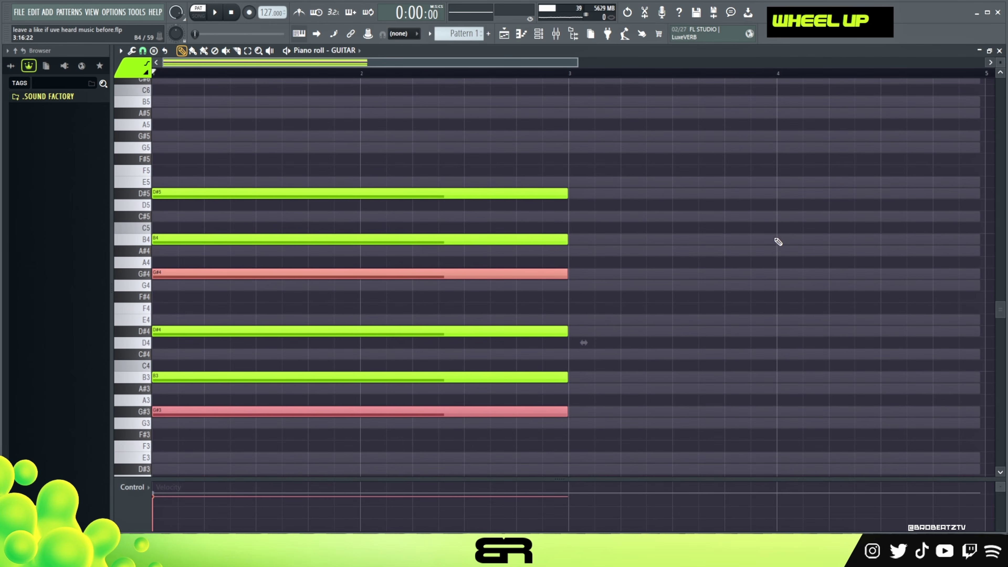
right_click(220, 294)
right_click(174, 414)
left_click(176, 415)
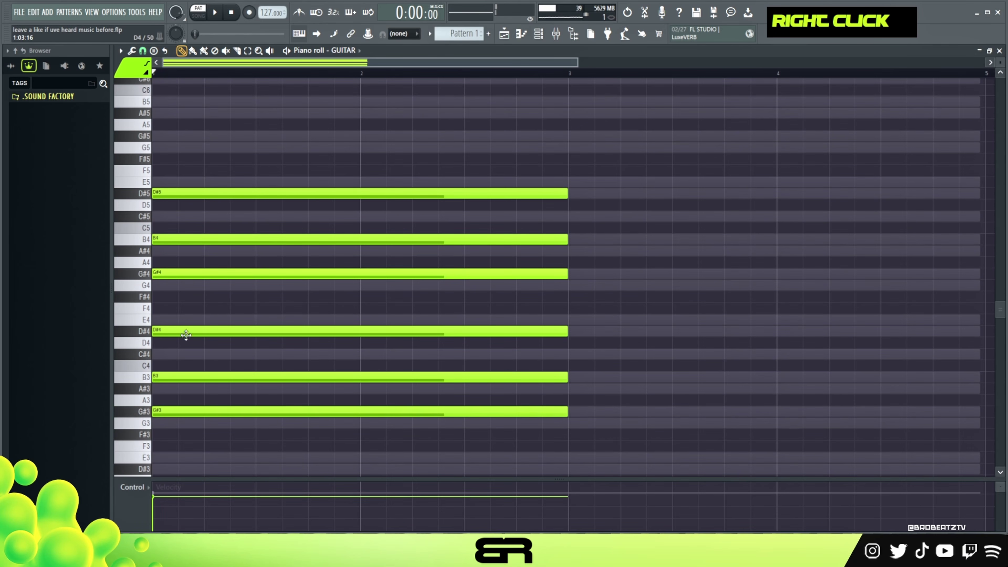
left_click(178, 273, "ctrl")
key("ctrl+Up")
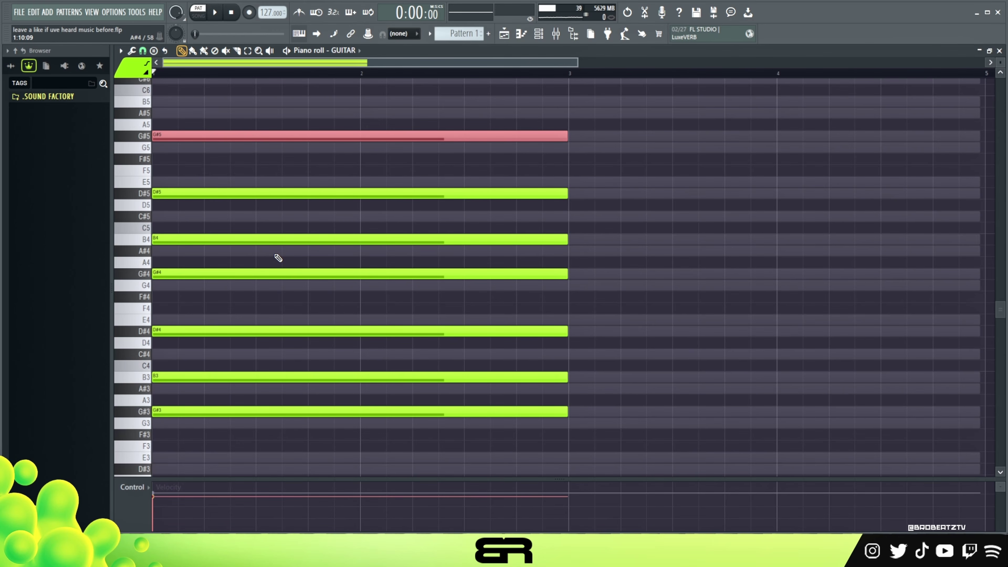
right_click(594, 144)
left_click(572, 148)
left_click(570, 181)
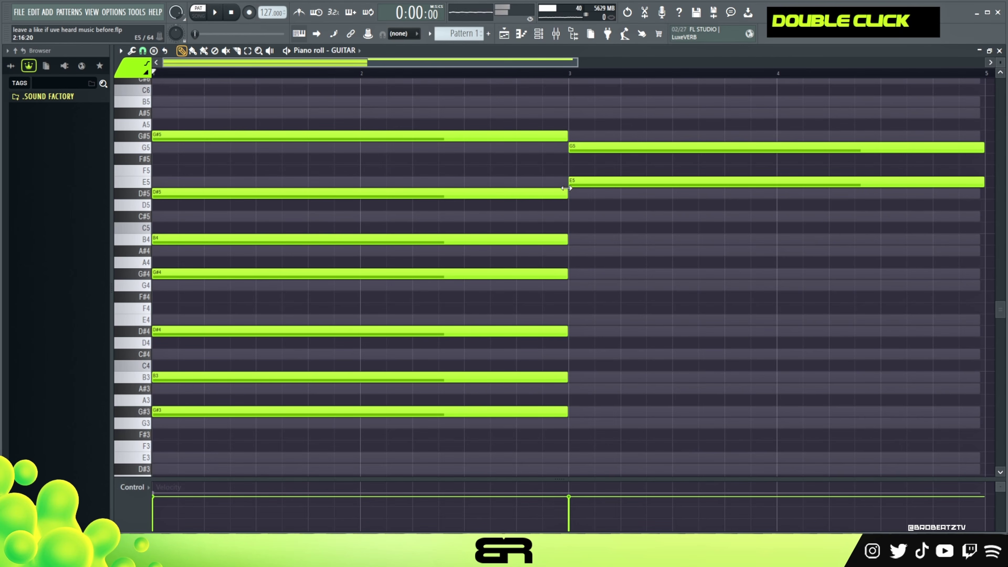
left_click(564, 216)
left_click(570, 251)
left_click(571, 285)
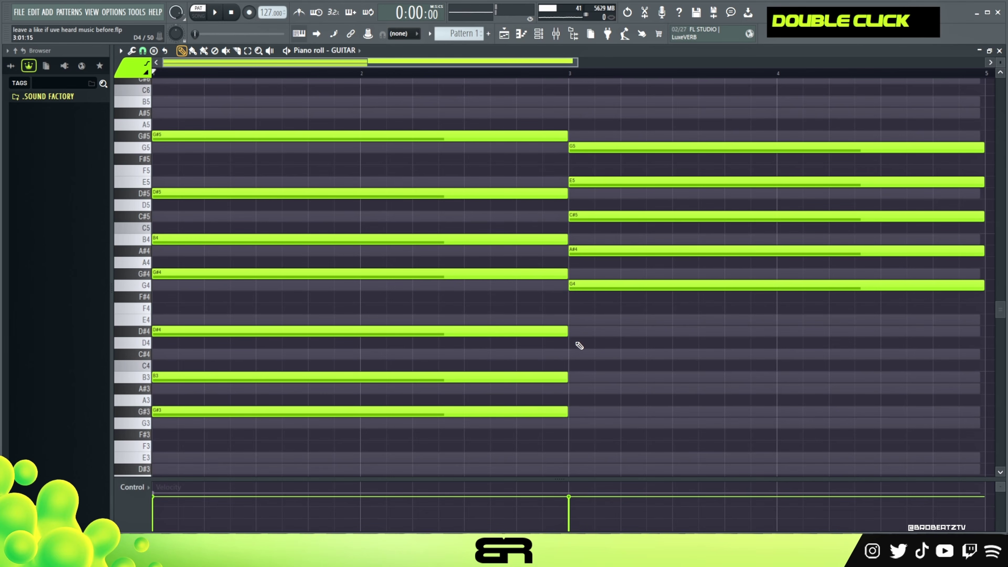
left_click(570, 320)
left_click(568, 353)
left_click(566, 388)
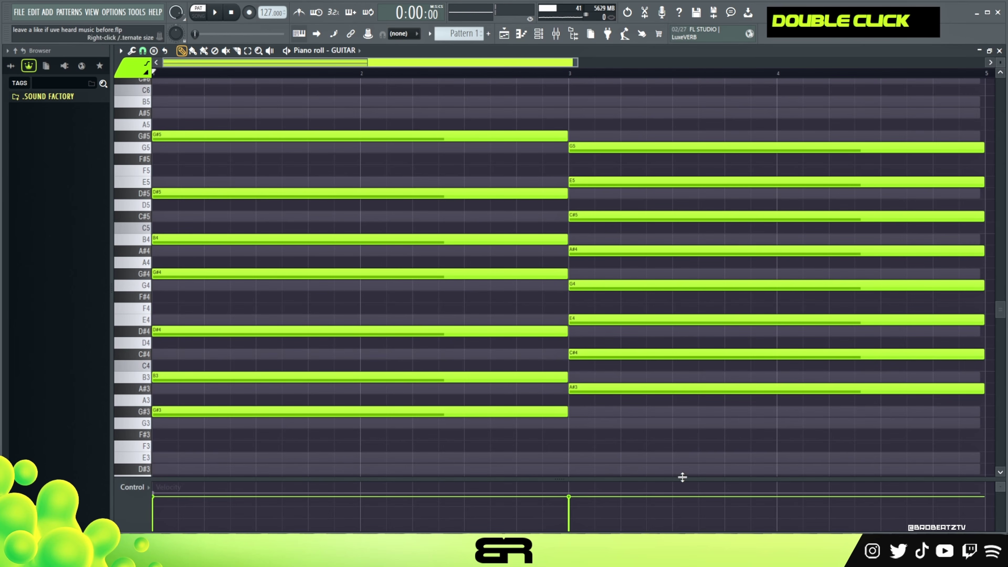
left_click_drag(693, 423, 676, 130, "ctrl")
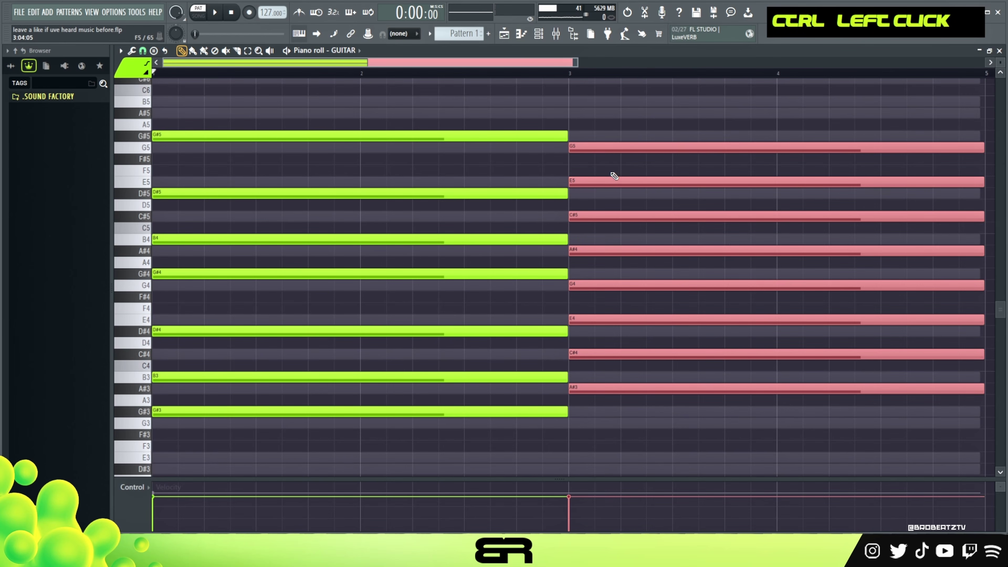
key("Delete")
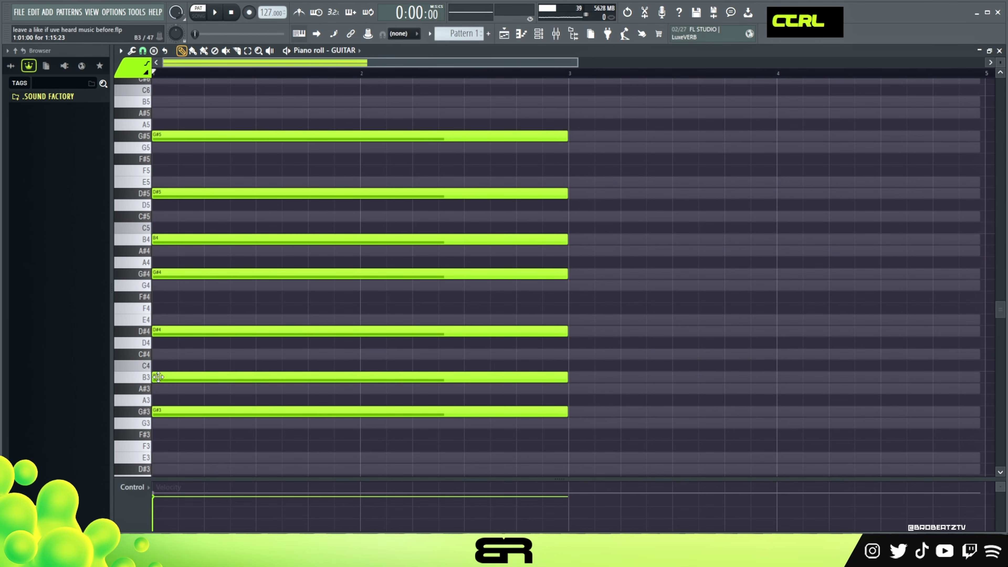
- Delete B3 and stagger the chord by starting B4 on step 3 and G#4 and G#5 on step 7, auditioning the result
right_click(170, 376)
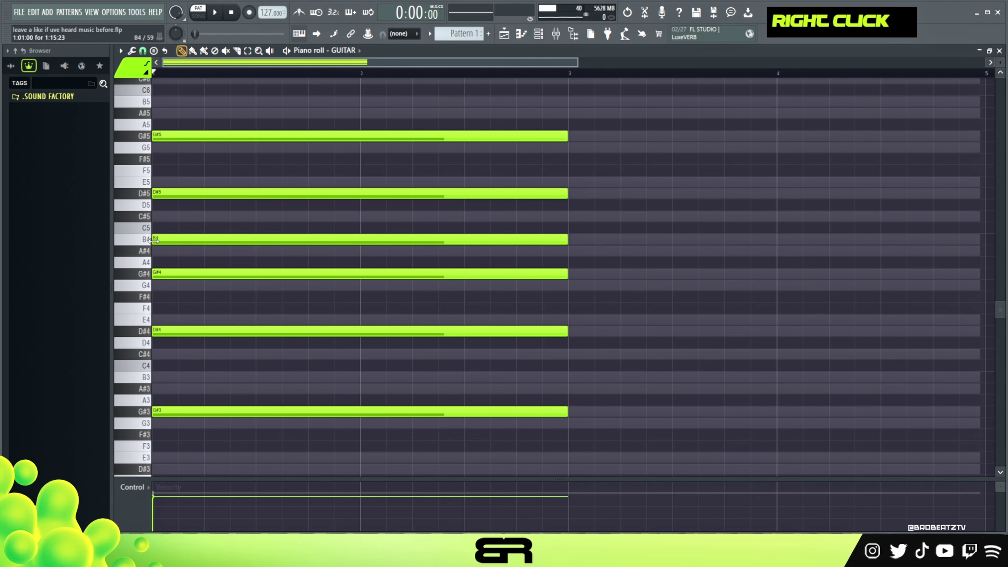
left_click_drag(155, 240, 242, 287)
left_click_drag(154, 138, 222, 138)
key("space")
key("space")
key("space")
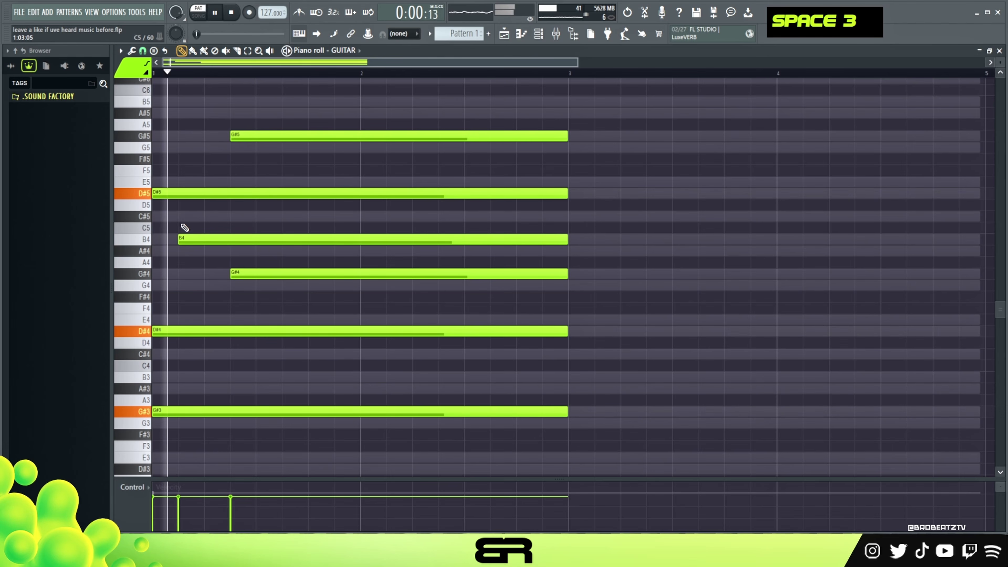
key("space")
key("space")
key("space")
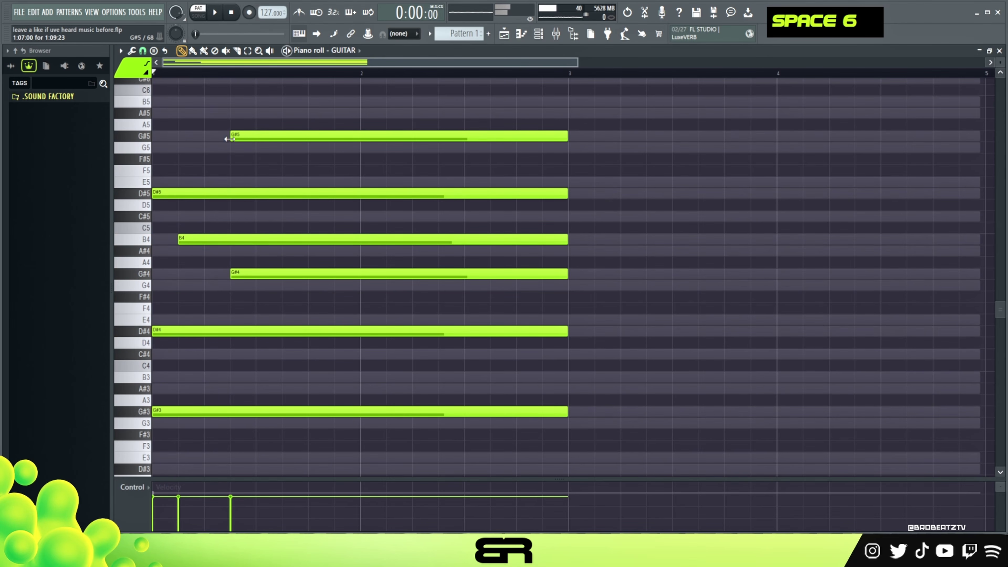
- Extend G#5 back to the start of bar 1, start D#5 on step 5, and audition the pattern
left_click_drag(231, 136, 154, 136)
left_click_drag(154, 194, 205, 194)
key("space")
key("space")
key("space")
key("space")
key("space")
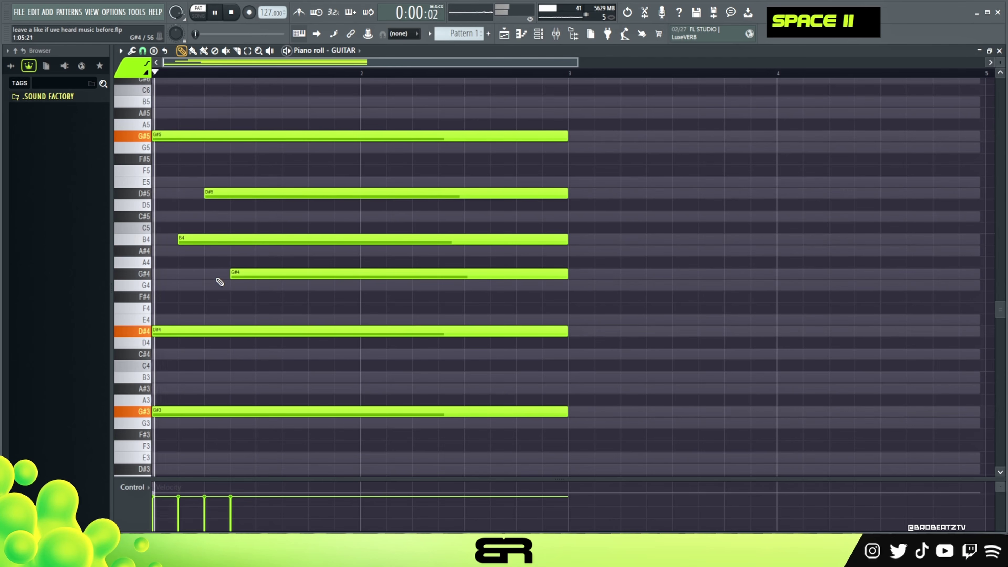
key("space")
- Select all the chord notes and shorten their ends together to about one and three-quarter bars
key("ctrl")
left_click_drag(540, 185, 572, 254)
left_click_drag(540, 137, 590, 421)
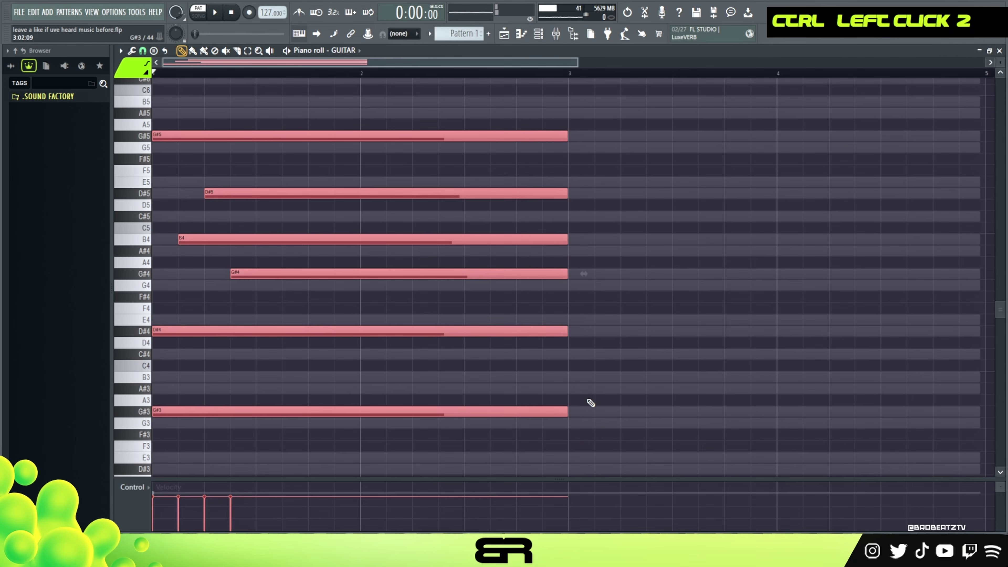
left_click_drag(571, 328, 515, 333)
right_click(547, 360)
- Shorten the upper four notes, G#4 to G#5, to end just before bar 2, and play the pattern
left_click(488, 139, "ctrl")
left_click_drag(489, 120, 355, 277)
right_click(392, 277)
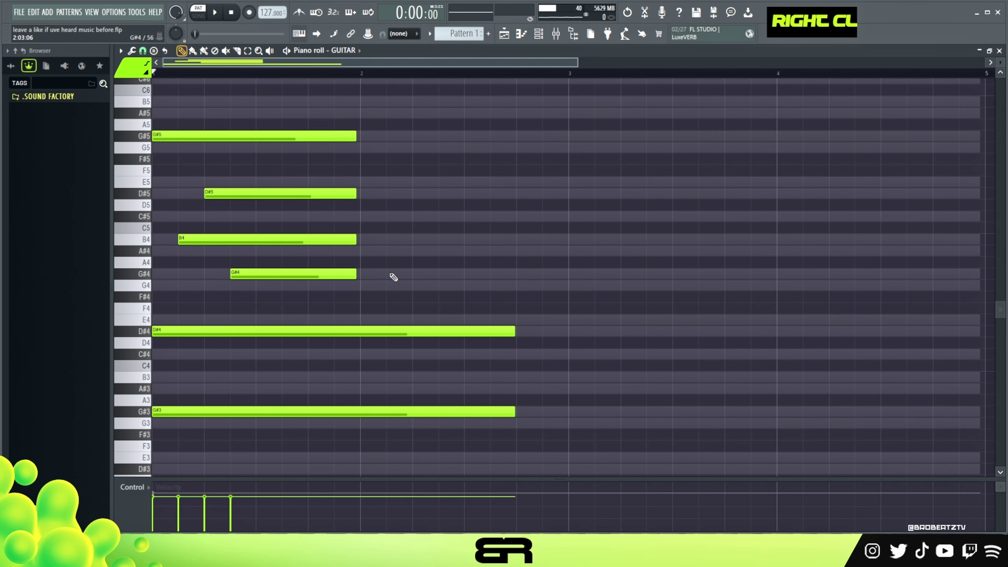
key("space")
key("space")
key("space")
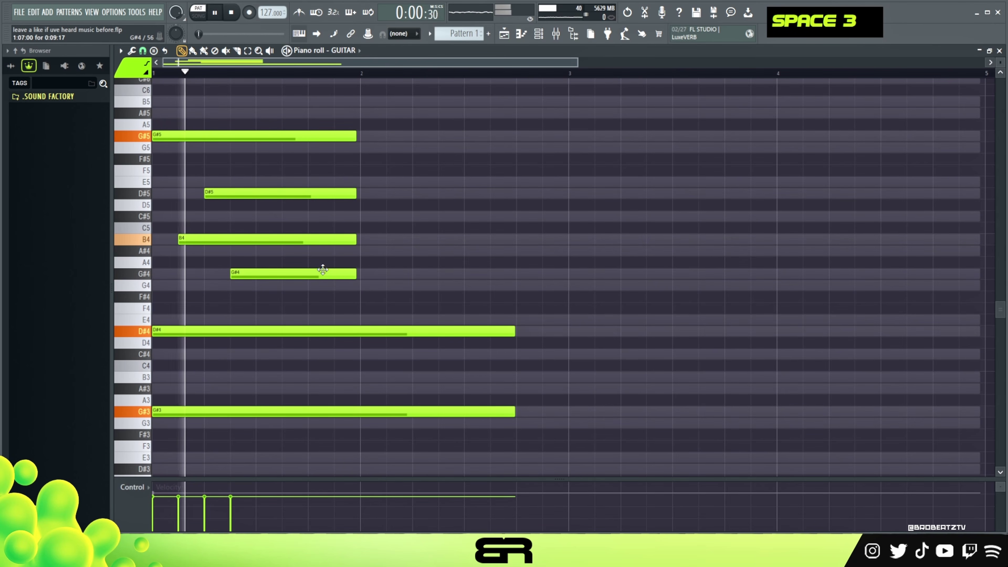
key("space")
- Trim B4 and D#5 to end around the middle of bar 1 and G#5 near step 5, and play back
left_click_drag(359, 243, 271, 250)
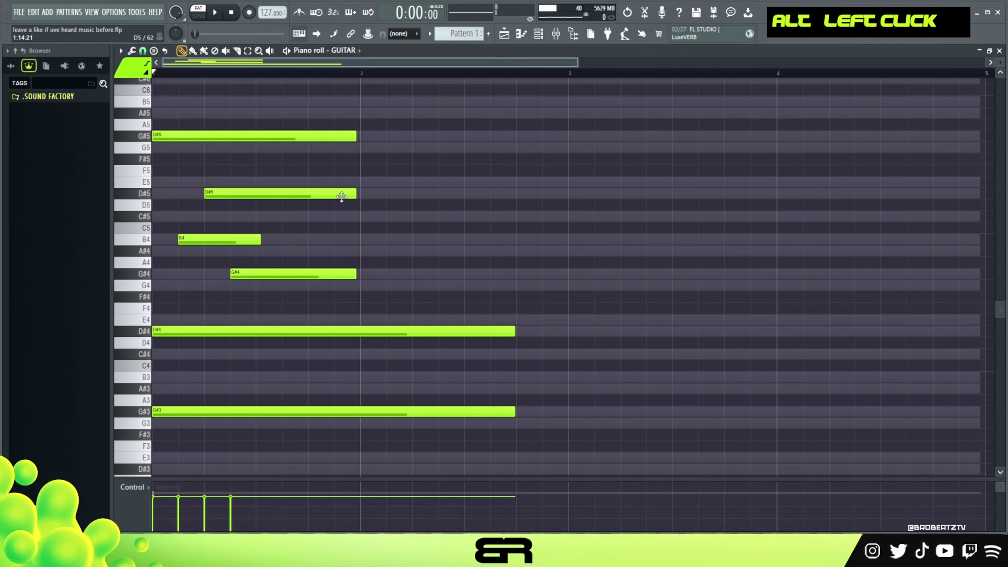
left_click_drag(356, 193, 347, 194)
left_click_drag(254, 207, 252, 207)
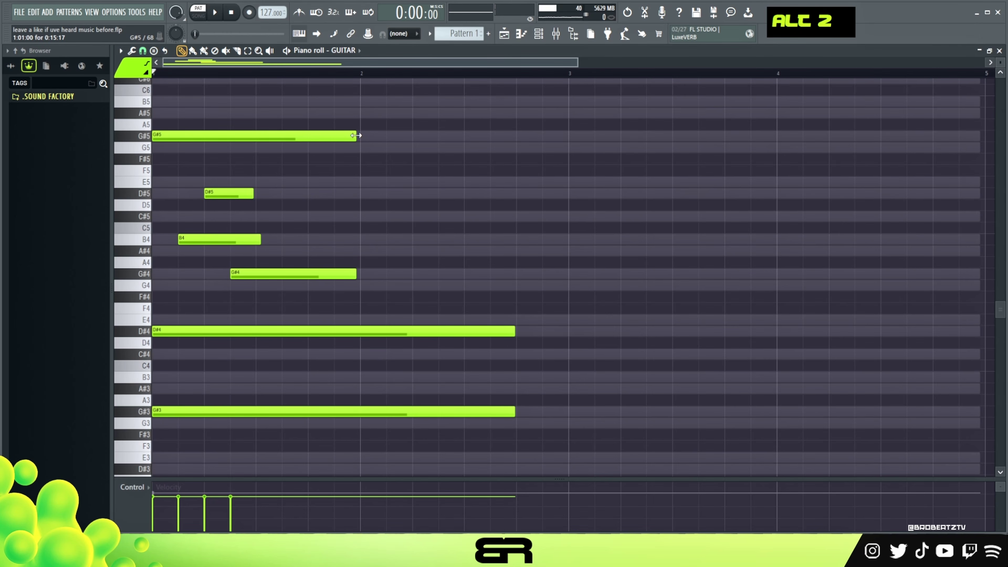
left_click_drag(356, 136, 210, 159)
key("space")
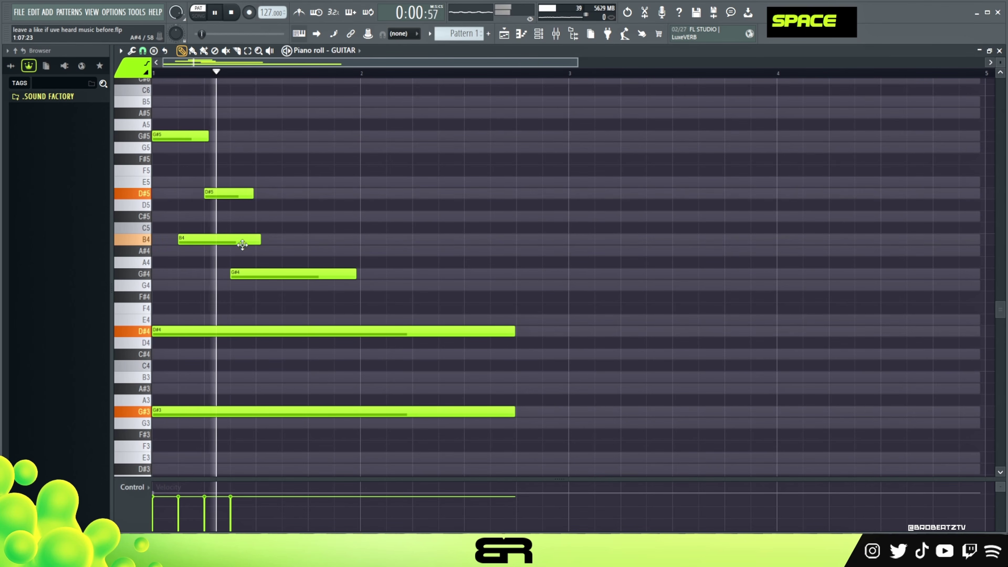
key("space")
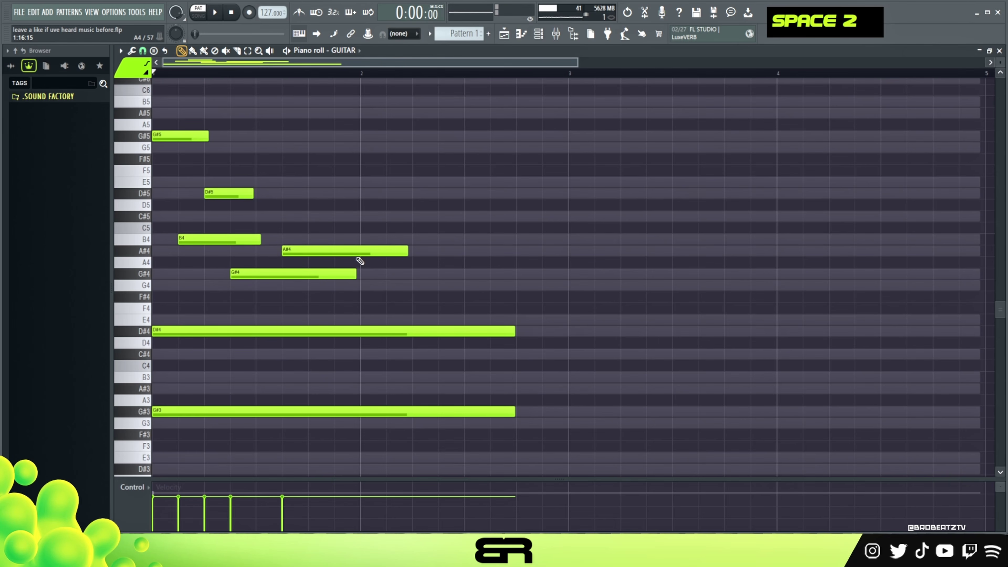
- Place an A#4 note around step 11 of bar 1 and shorten its length to 0:01:21
left_click_drag(403, 251, 315, 251)
right_click(322, 251)
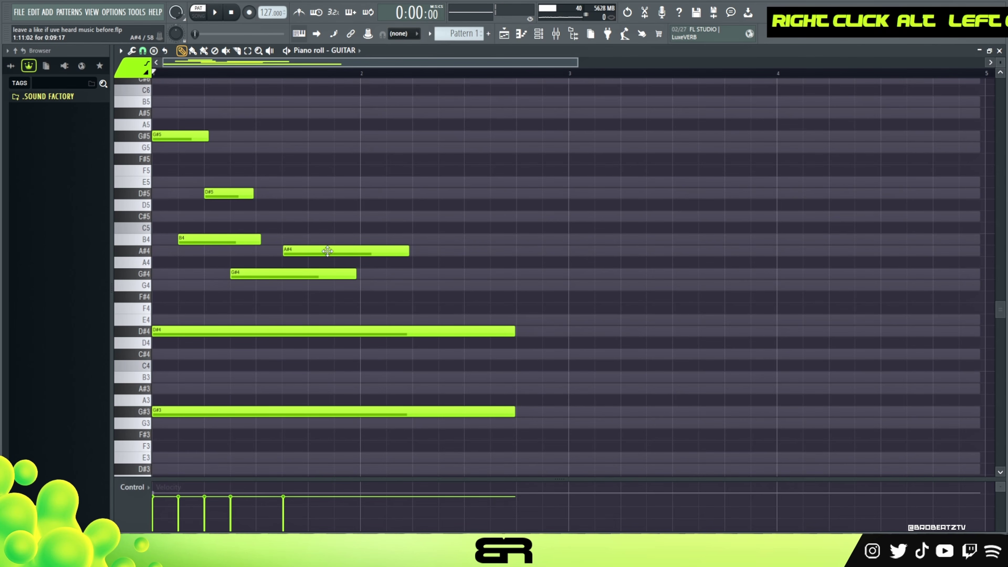
left_click_drag(404, 251, 303, 256)
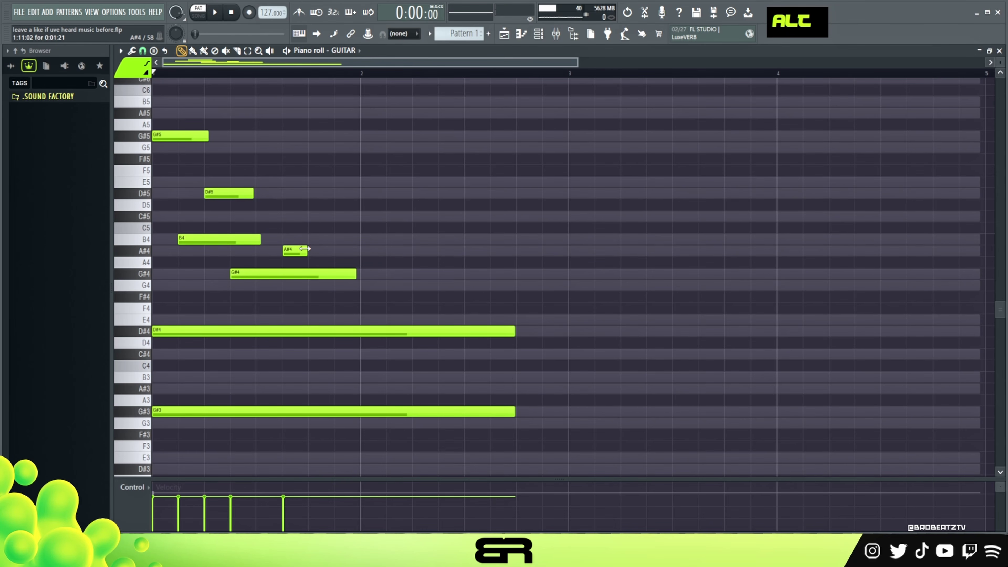
- Add a short note at step 13 of bar 1 after the A#4, raise it to C#5, and play the pattern
key("space")
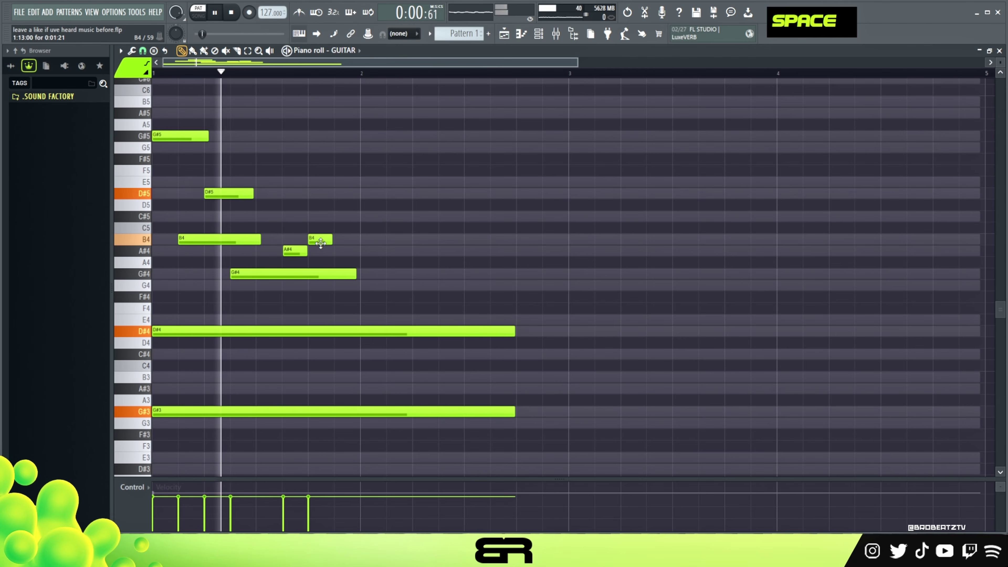
key("space")
left_click_drag(320, 241, 318, 218)
- Select all the notes, raise their velocity slightly, play the pattern and clear the selection
key("ctrl+a")
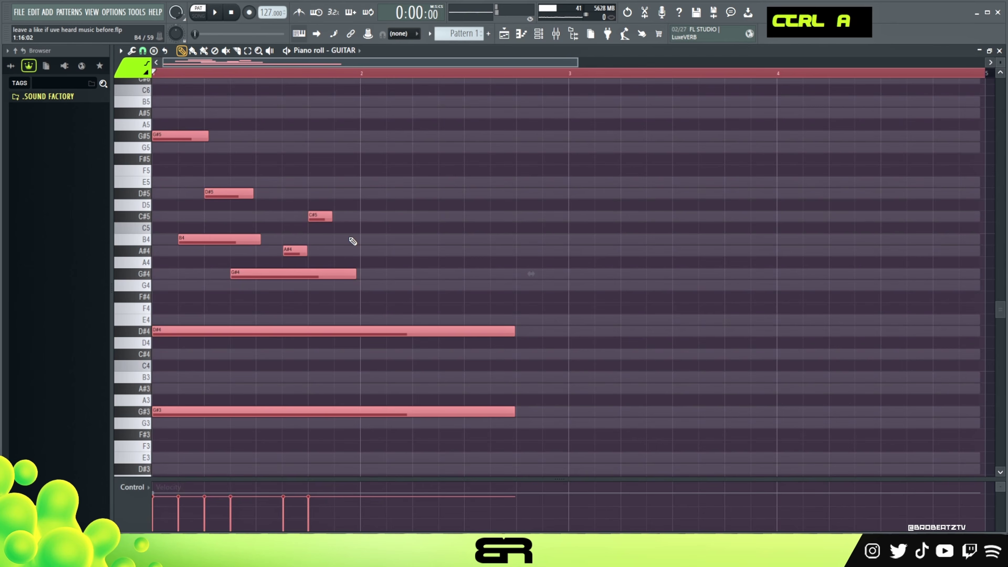
scroll(353, 241, "up", 1)
key("space")
right_click(352, 241)
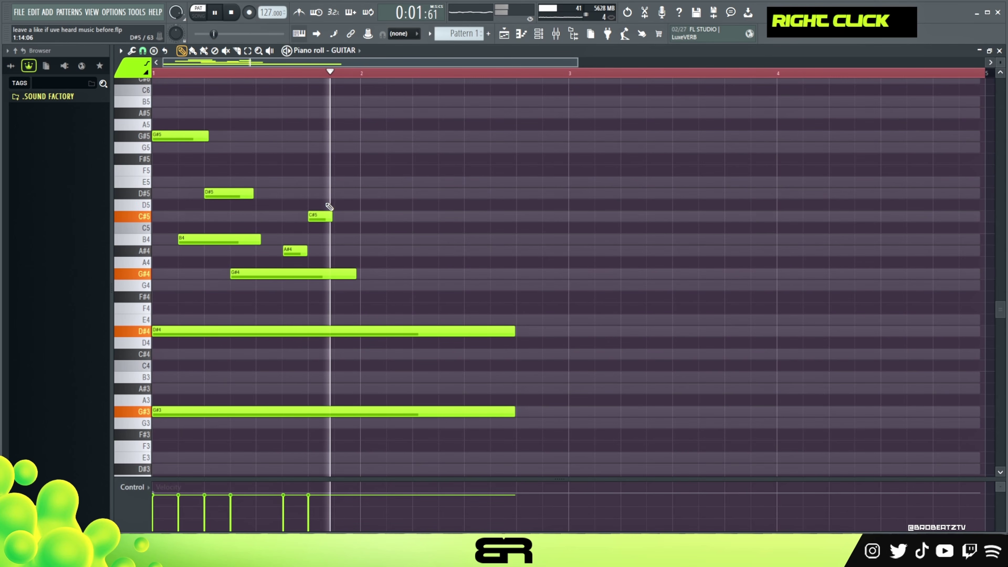
- Lengthen the C#5 note slightly past step 15 of bar 1 and play the pattern
key("space")
key("space")
left_click_drag(328, 218, 341, 218)
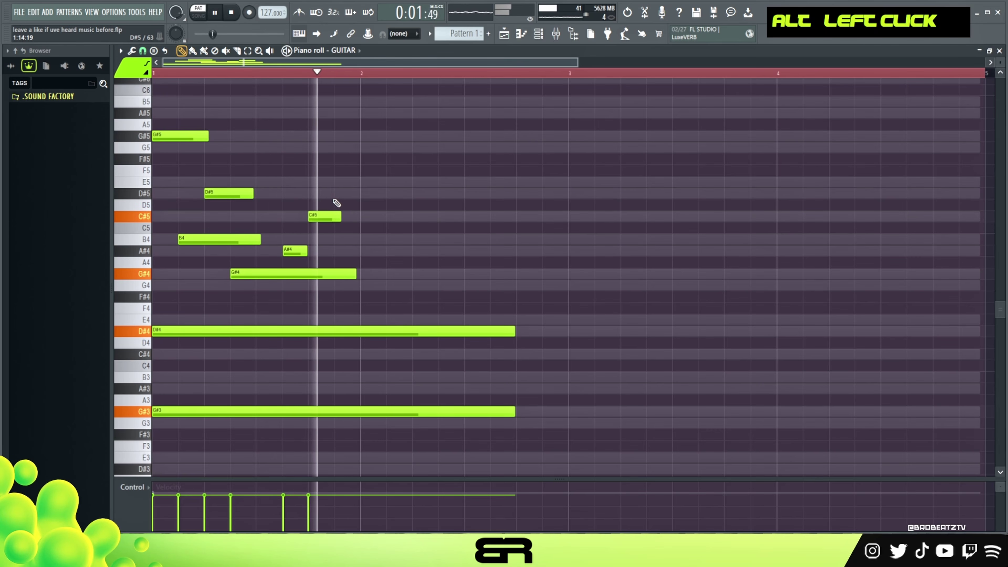
key("space")
- Add a B5 note at step 7 and a D#6 note at step 9 of bar 1, and play the pattern
scroll(281, 218, "up", 1)
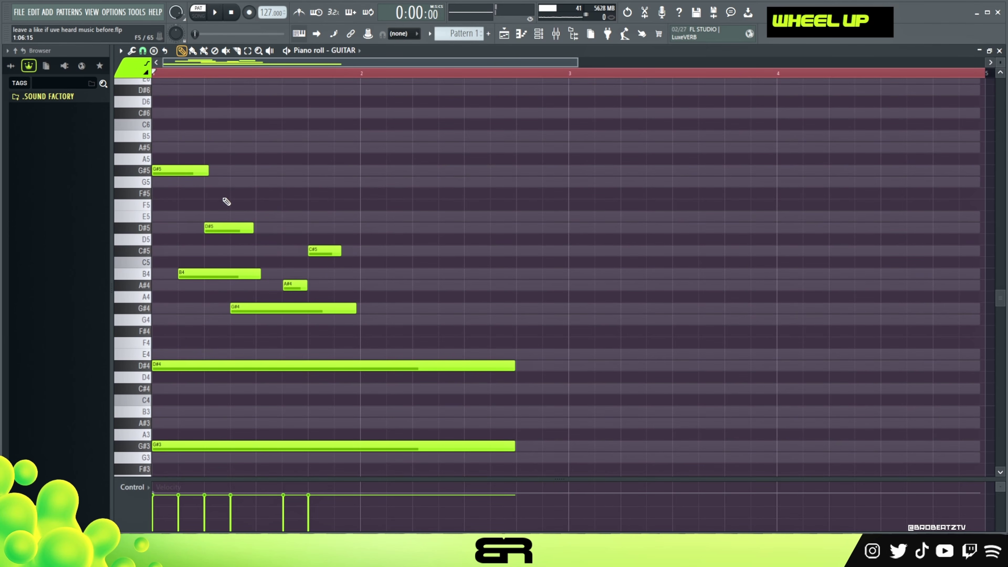
left_click(186, 171, "ctrl")
mouse_move(186, 171)
left_mouse_down()
mouse_move(218, 171)
mouse_move(190, 173)
left_mouse_up()
left_click_drag(166, 130, 166, 83)
left_click(176, 147, "ctrl")
left_click_drag(177, 147, 227, 150)
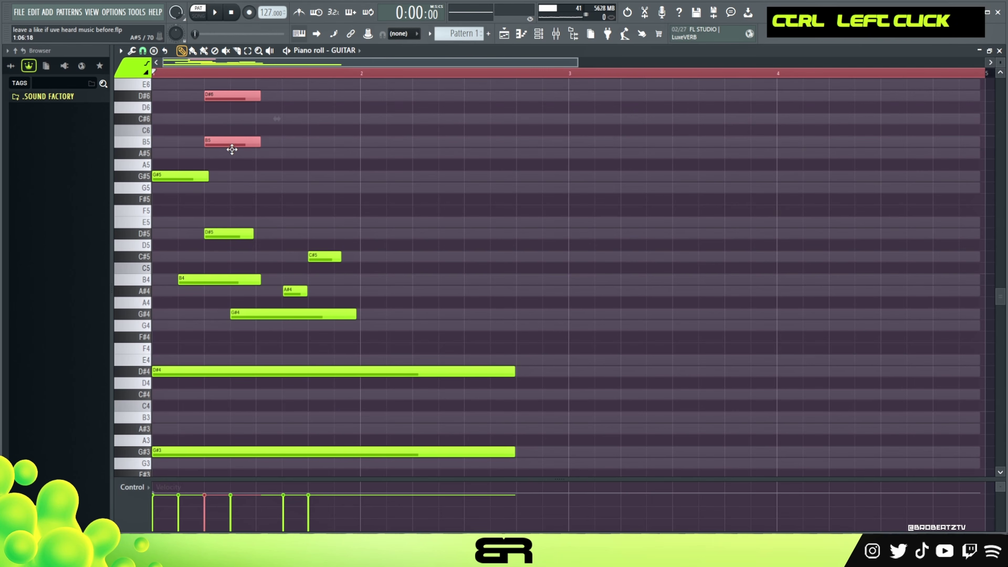
right_click(250, 90)
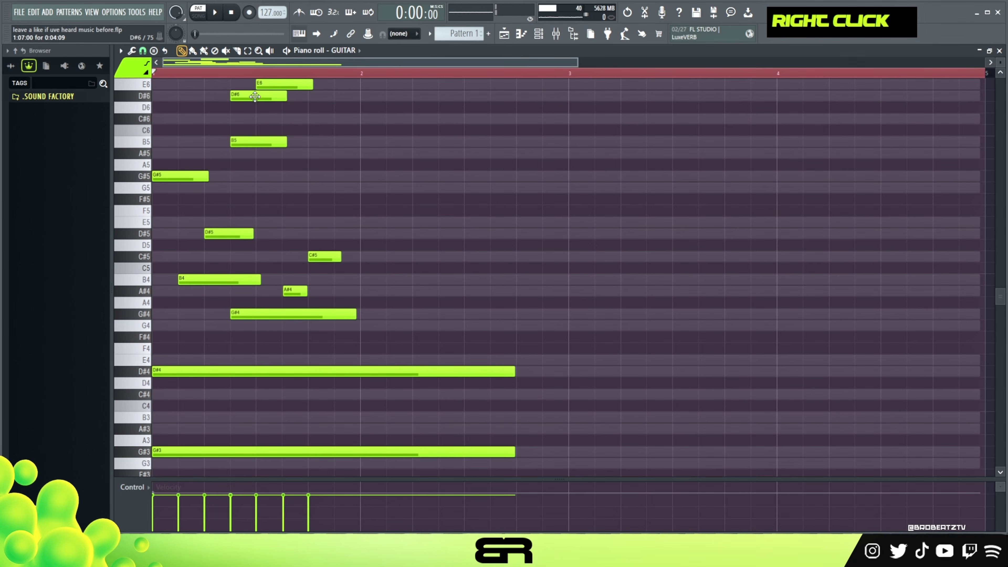
key("space")
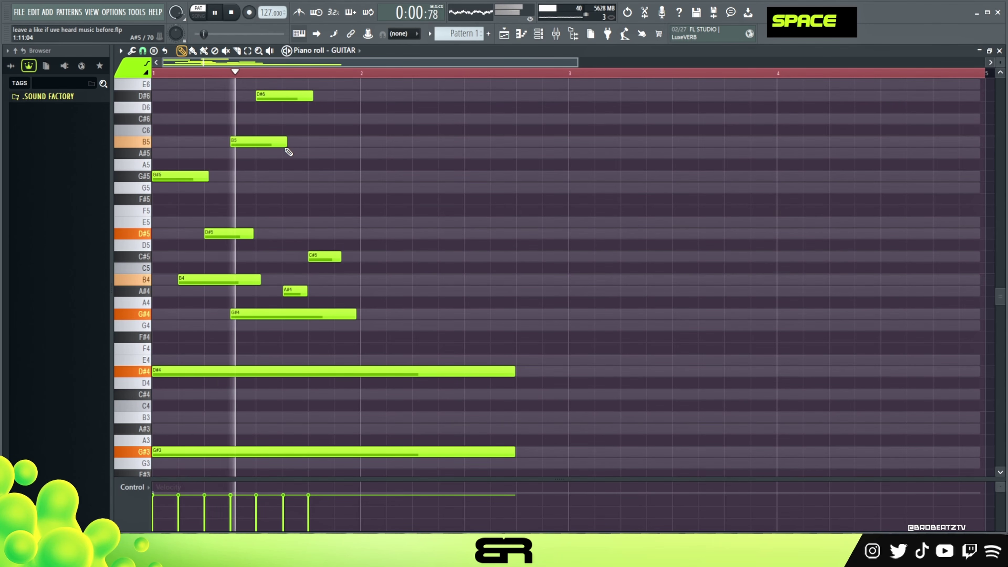
key("space")
- Shorten the D#6 note to end around step 12 of bar 1 and slightly lower the velocity of it and the B5
left_click_drag(310, 95, 286, 95)
key("alt+space")
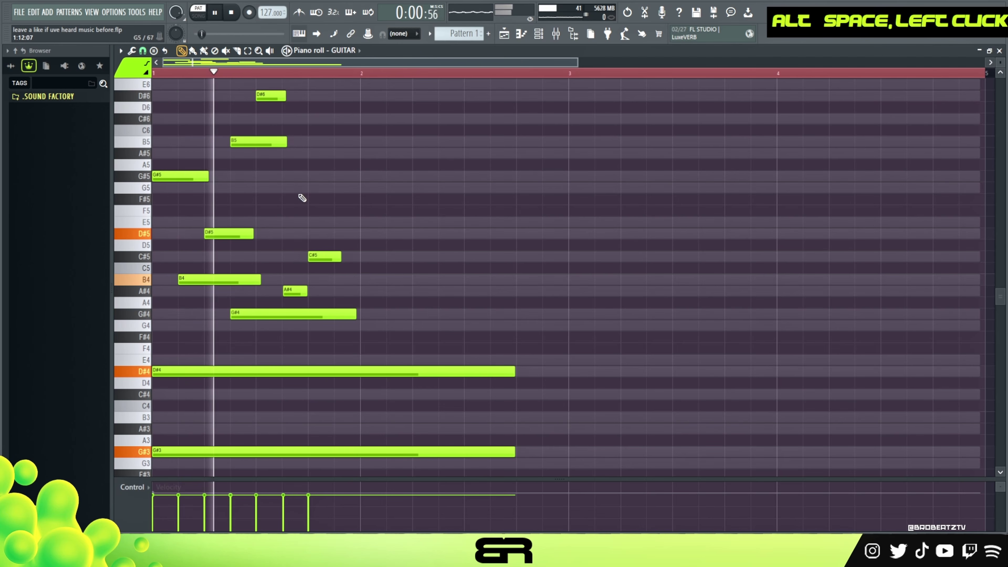
key("space")
left_click_drag(282, 96, 254, 157)
right_click(294, 175)
key("space")
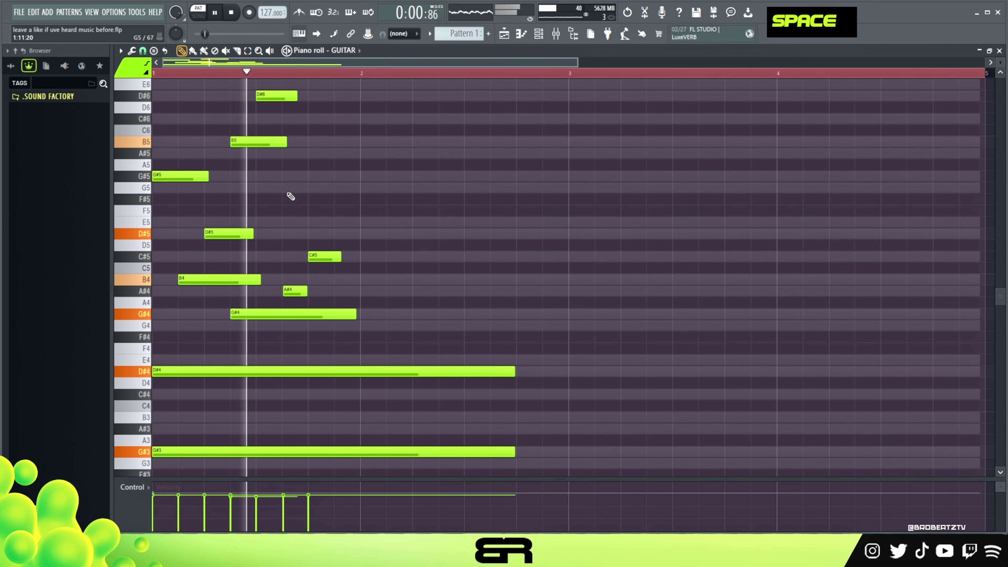
key("space")
- Place a very short G#5 note at step 15 of bar 1 with a B5 note starting just after it
left_click_drag(242, 148, 324, 177)
right_click(346, 206)
left_click(313, 143, "alt")
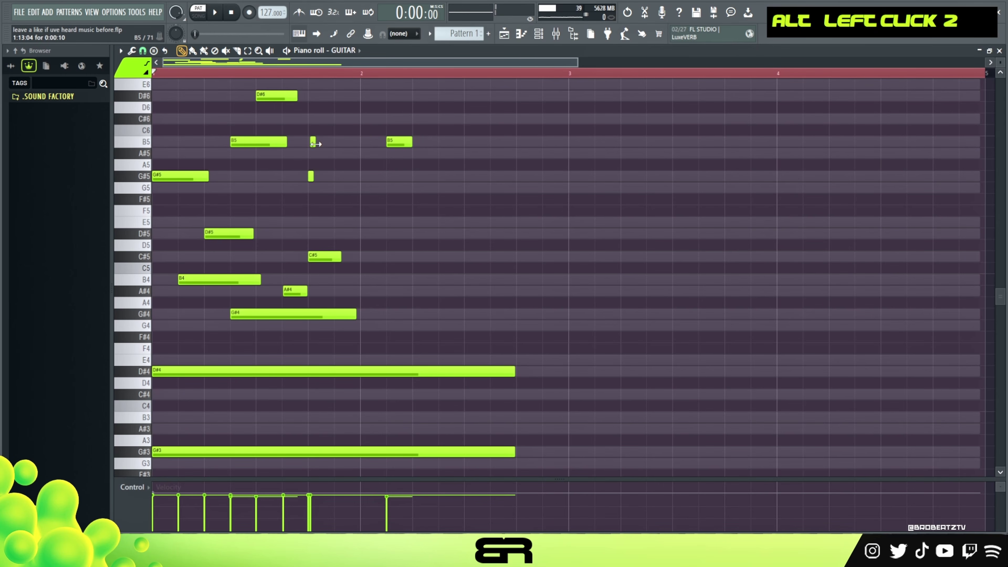
right_click(394, 143)
left_click_drag(332, 125, 298, 184)
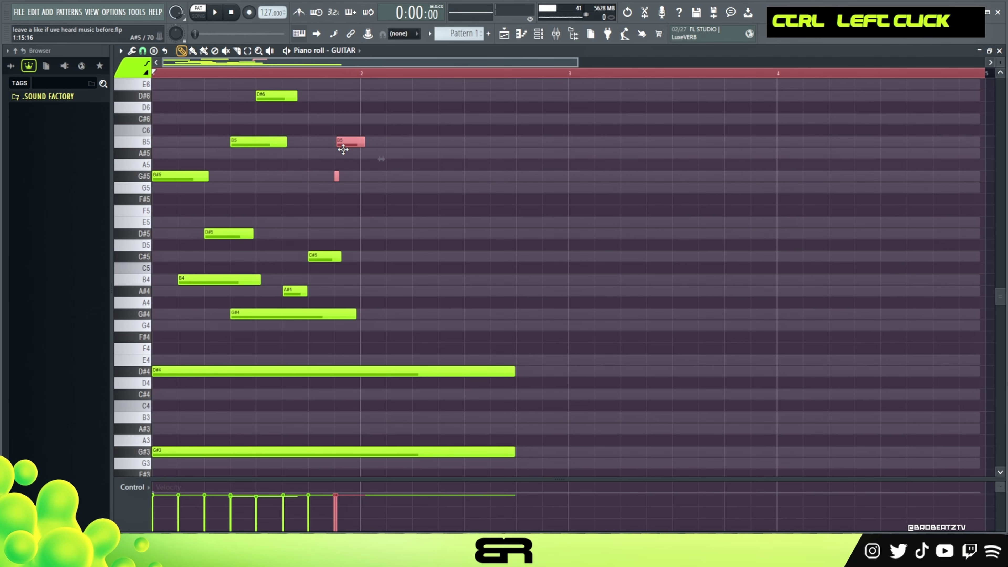
- Extend the second B5 to about step 3 of bar 2, add an A#5 note there, and play the pattern
left_click_drag(364, 142, 385, 148)
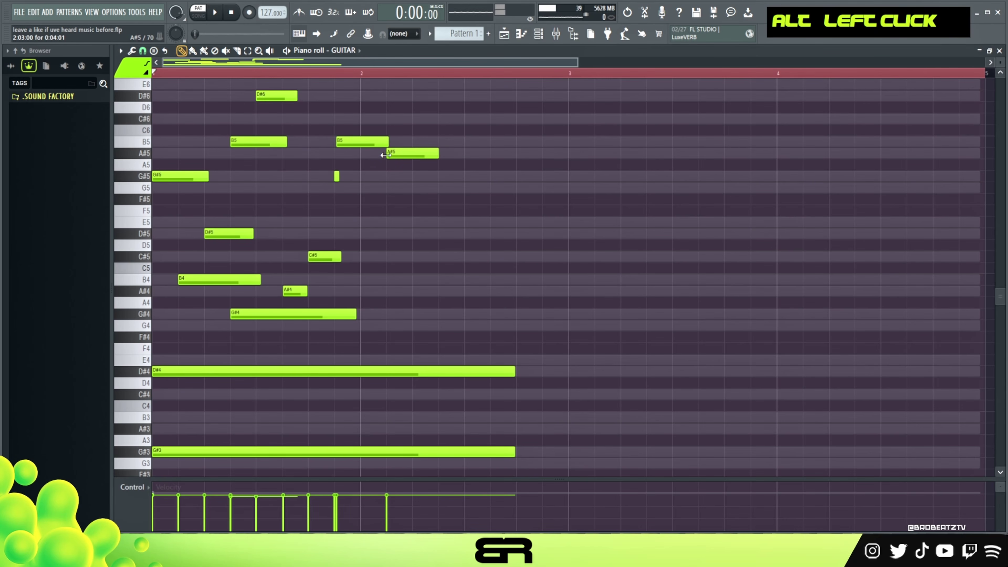
key("space")
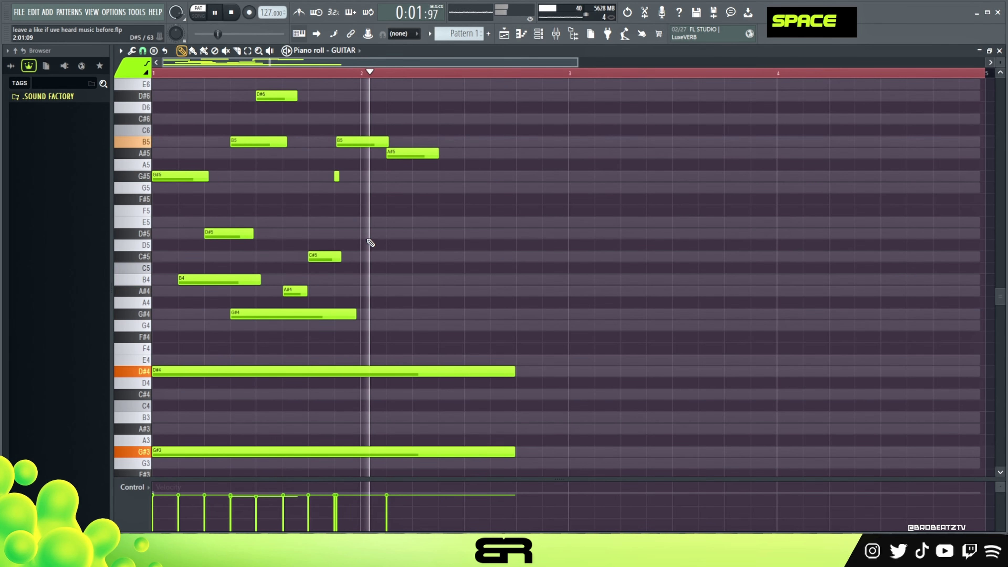
key("space")
key("space")
scroll(359, 146, "down", 1, "shift")
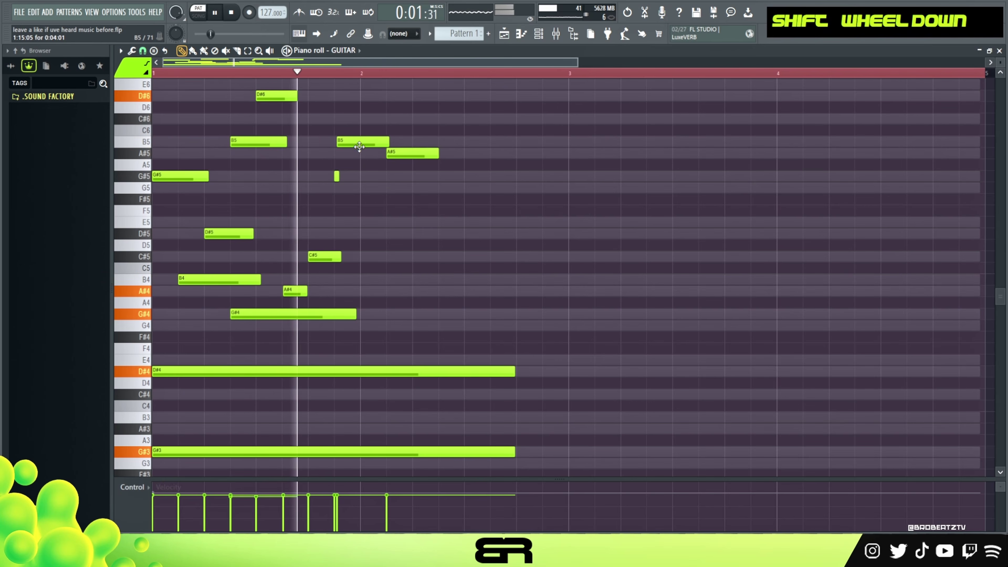
- Trim the C#5 note to end just before step 15 of bar 1 and add a D#5 from bar 2 to nearly step 7
key("space")
left_click_drag(341, 257, 332, 263, "alt")
left_click(320, 261)
left_click(363, 234)
key("space")
left_click_drag(383, 234, 435, 234, "alt")
- Add another D#5 note at step 7 of bar 2, shorten it to end around step 9, and play the pattern
key("space")
left_click(452, 235)
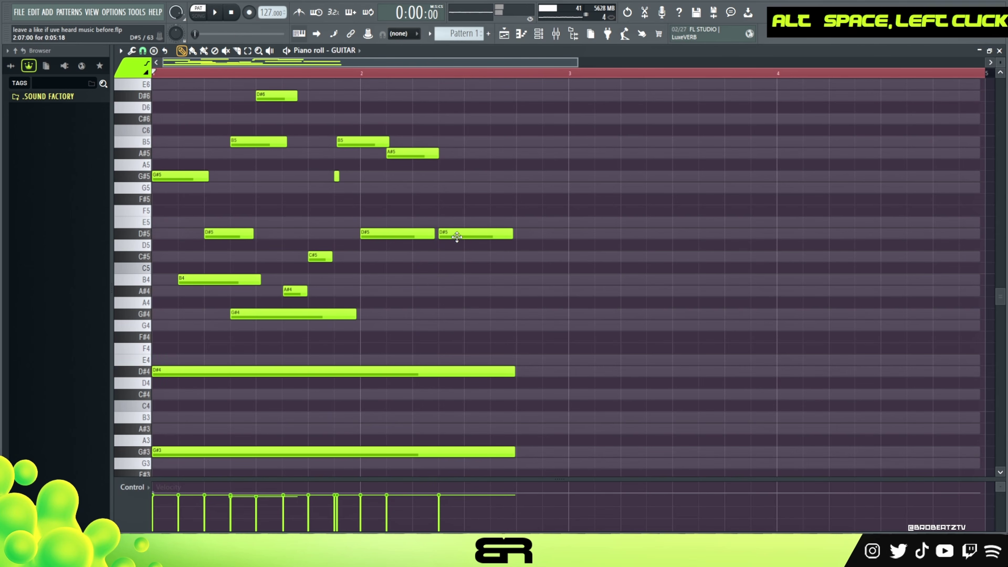
key("space")
left_click_drag(512, 234, 467, 234, "alt")
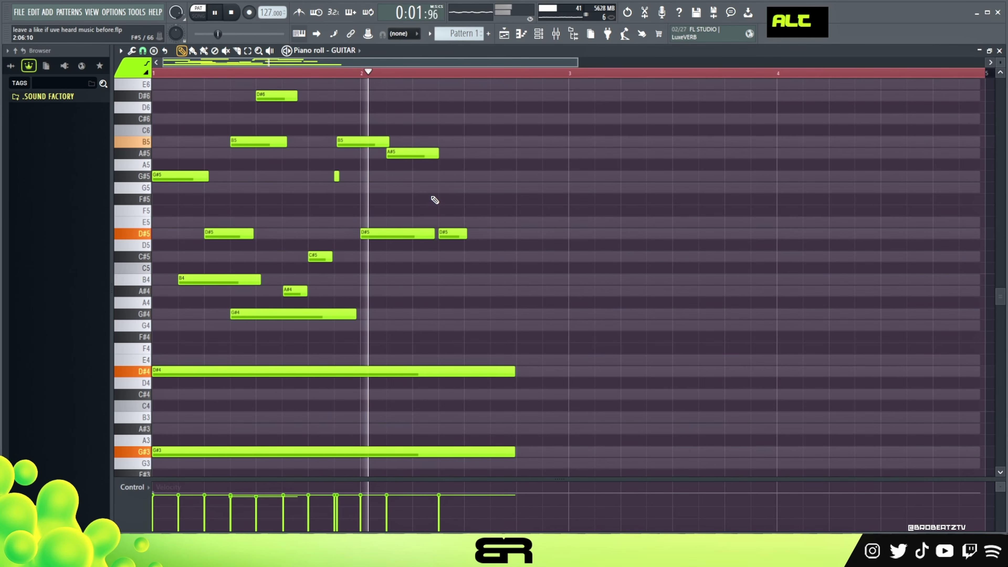
key("space")
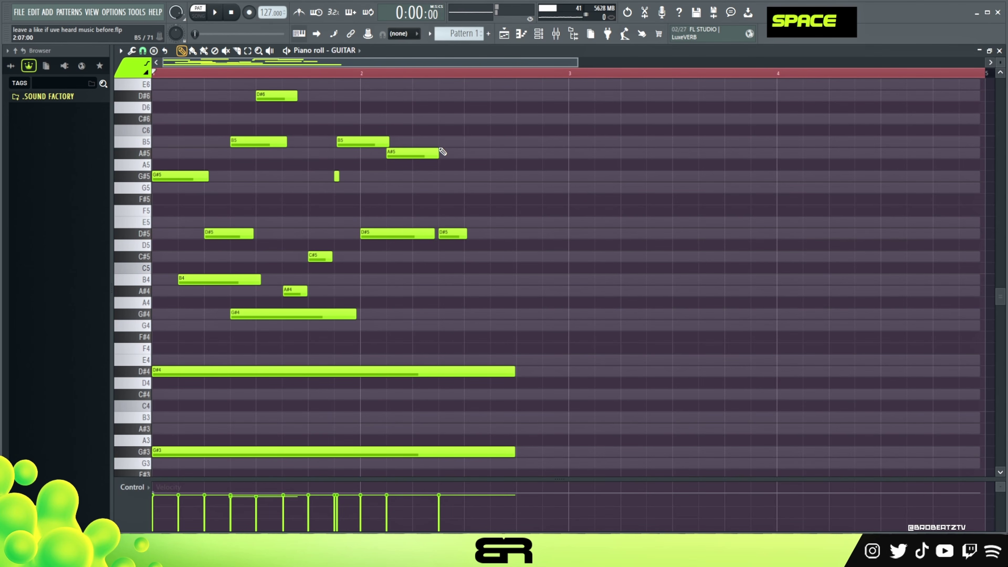
- Add a C#6 note at step 7 of bar 2 and play the pattern
left_click(440, 119)
right_click(461, 141)
key("space")
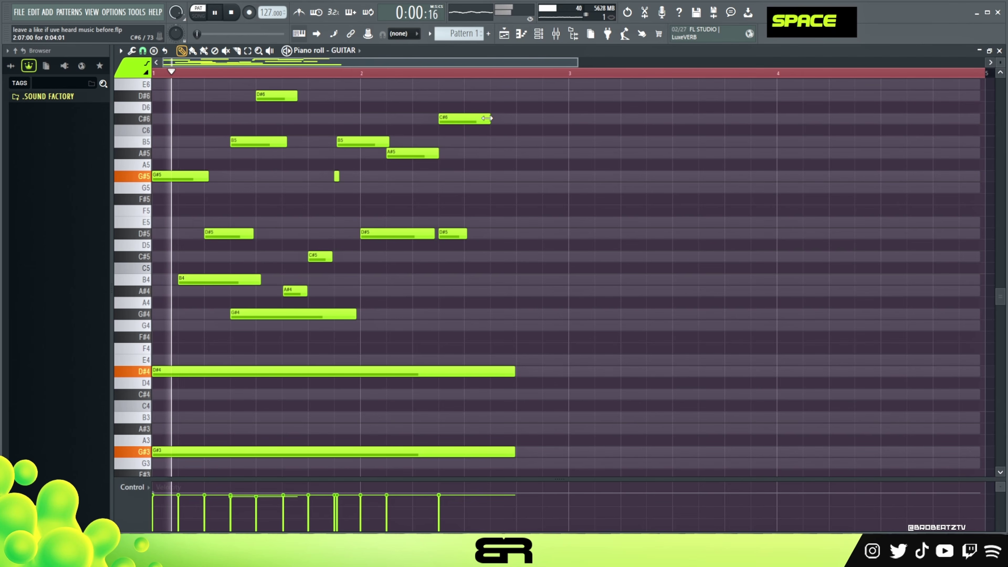
scroll(467, 137, "up", 2)
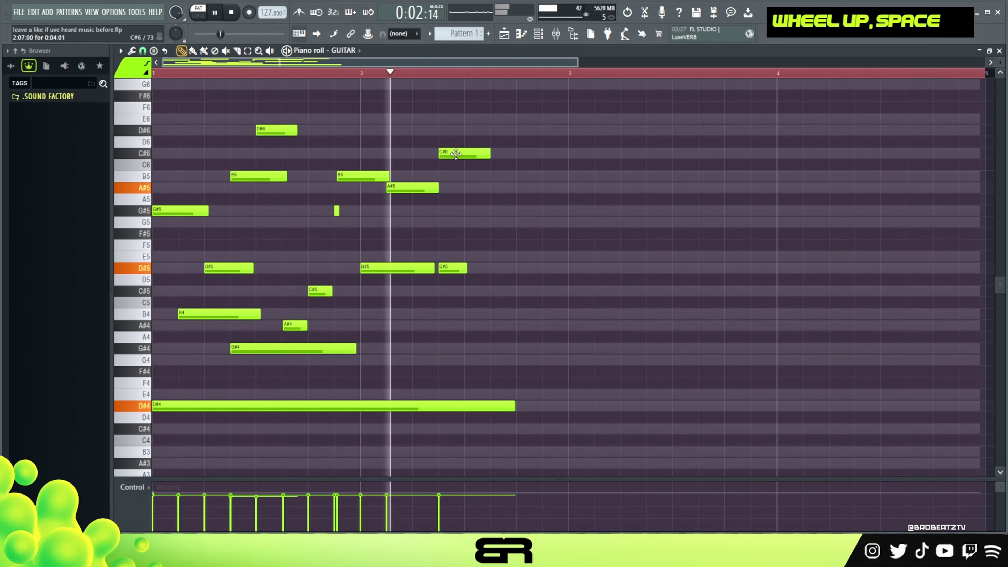
- Try the C#6 note at step 9 of bar 2 and play the pattern
left_click_drag(448, 155, 475, 154)
key("space")
key("space")
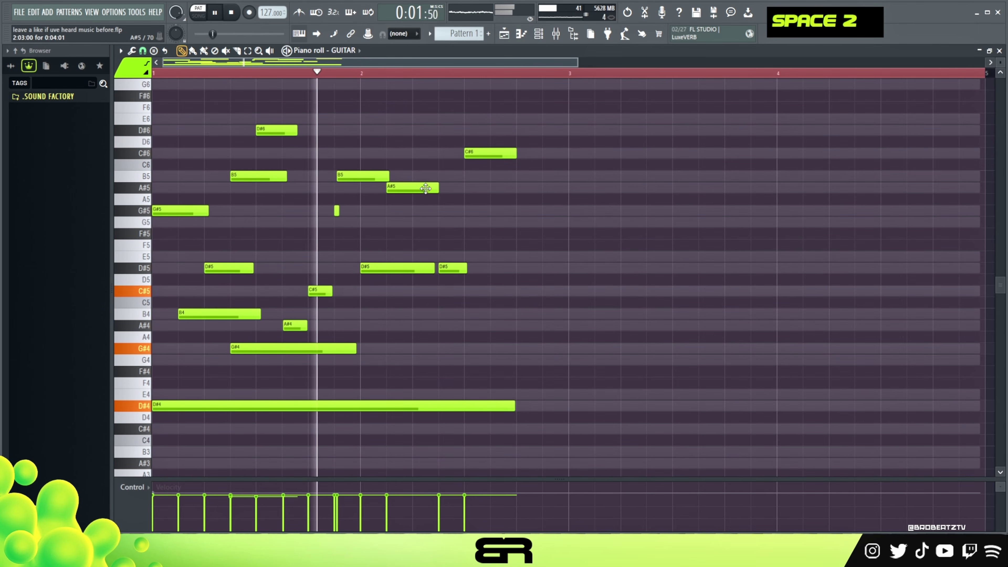
key("space")
- Move the C#6 note to step 5 of bar 2 and add a B5 note at step 9
left_click_drag(487, 151, 435, 152)
key("space")
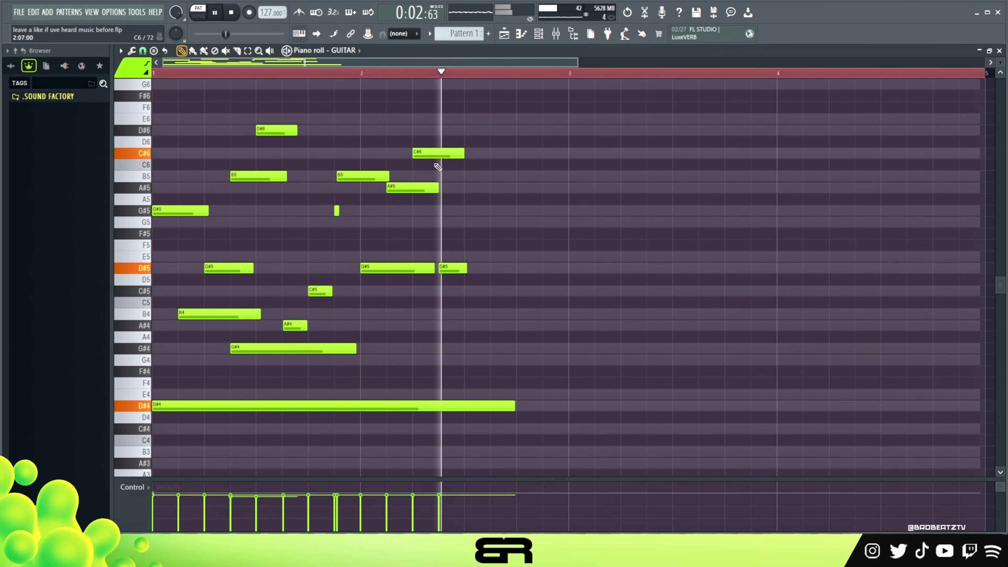
key("space")
key("space")
left_click(474, 177)
key("space")
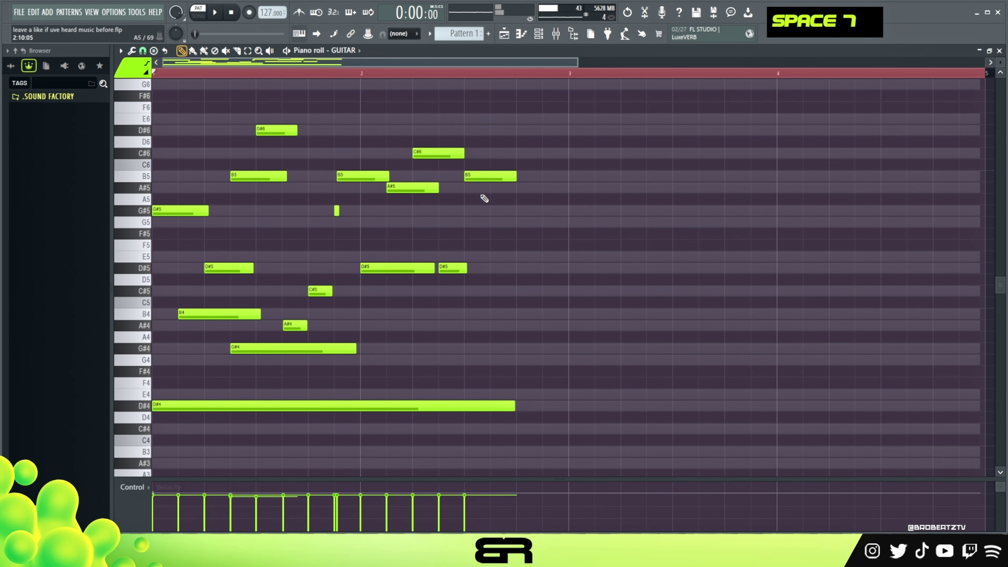
- Add stacked C#6 and A#5 notes at step 13 of bar 2 and a G#5 note at step 11
left_click(515, 177, "ctrl")
left_click_drag(515, 177, 538, 170)
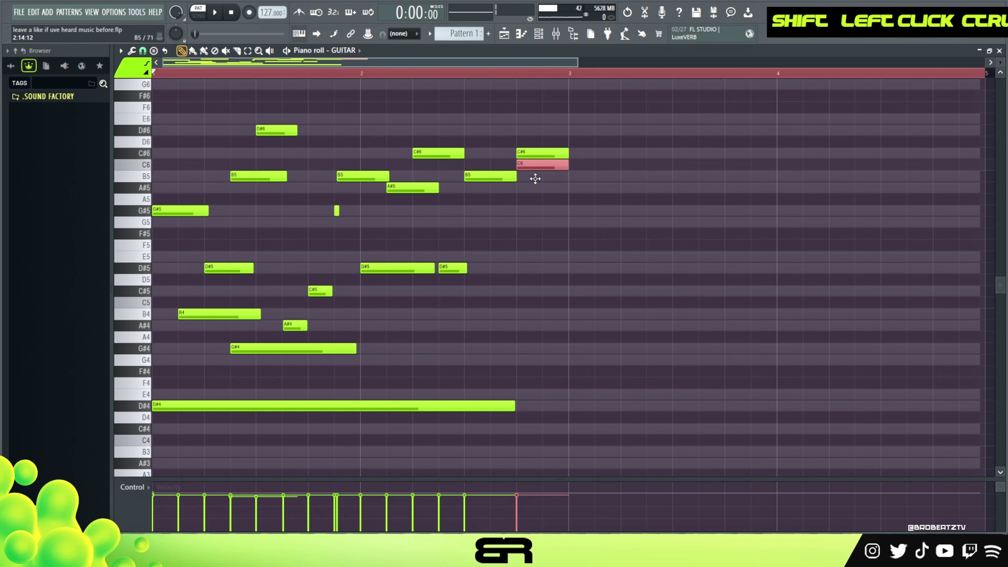
right_click(482, 209)
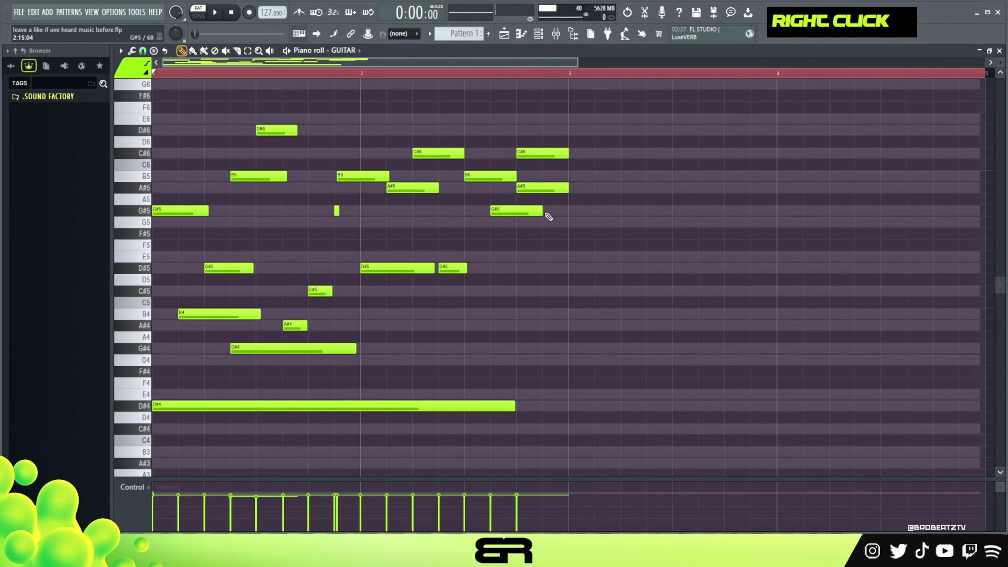
- Shorten the G#5 note in bar 2 to end at step 13 and play the pattern
left_click_drag(544, 214, 510, 221)
key("space")
right_click(436, 161)
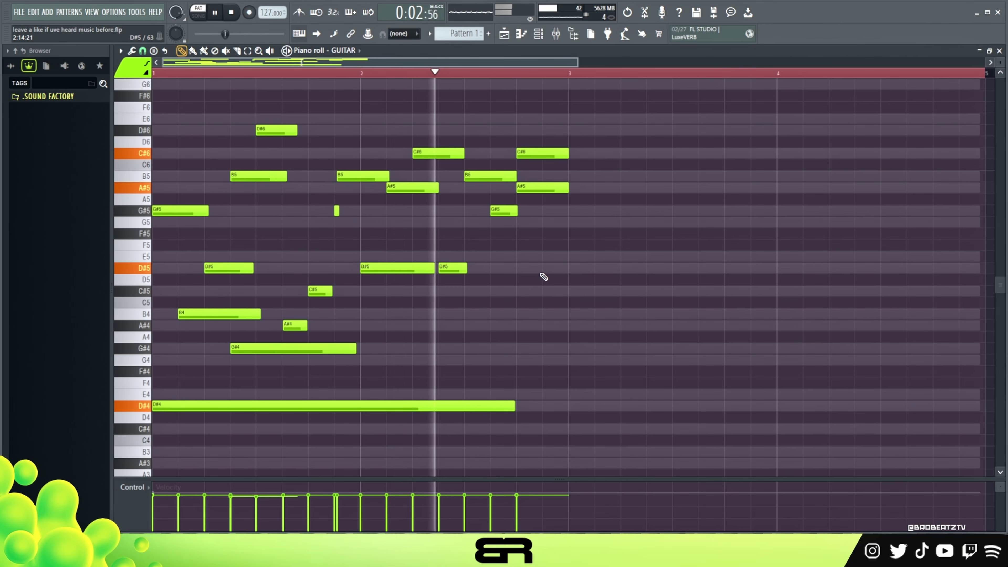
key("space")
key("space")
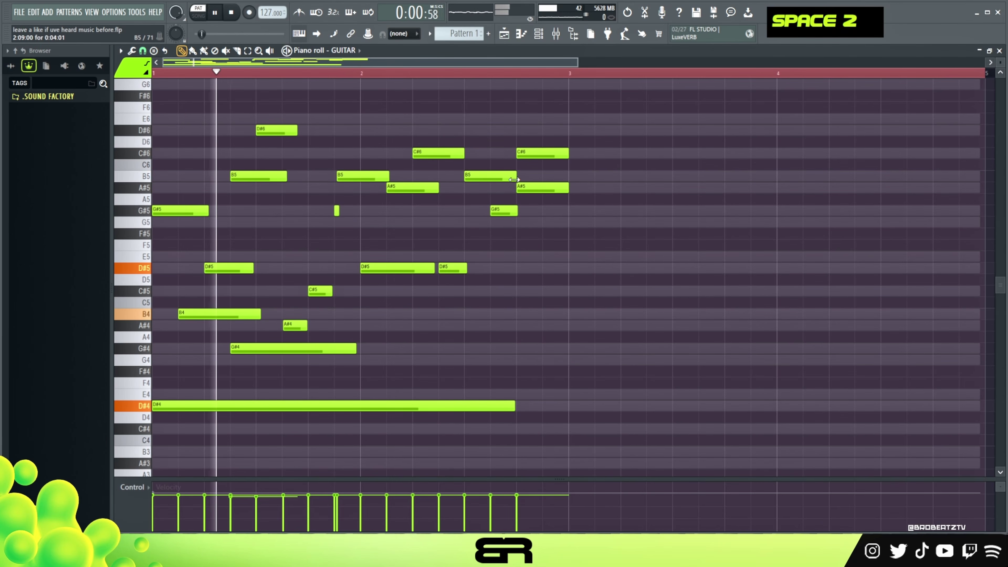
left_click(522, 225, "alt")
left_click(522, 225, "alt")
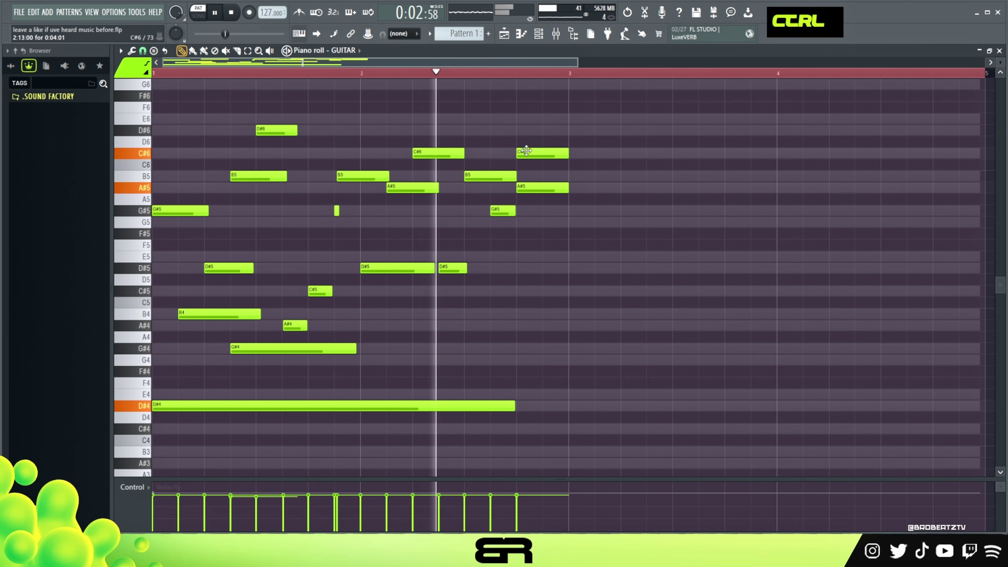
- Nudge the last C#6 to start slightly after the A#5, trim its end to the start of bar 3, and play the pattern
scroll(503, 155, "down", 1)
key("space")
left_click(502, 153, "ctrl")
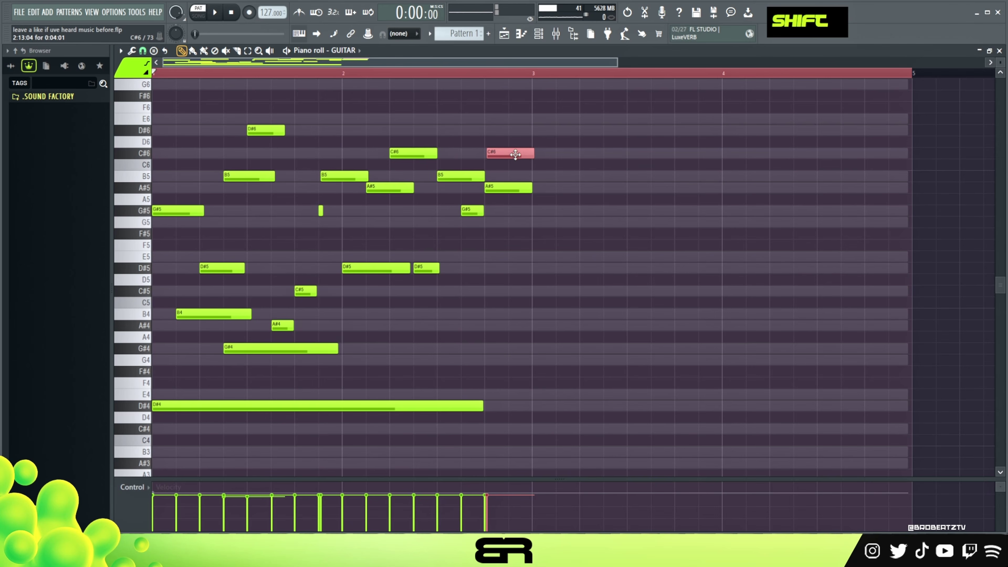
left_click_drag(532, 155, 531, 156)
right_click(556, 185)
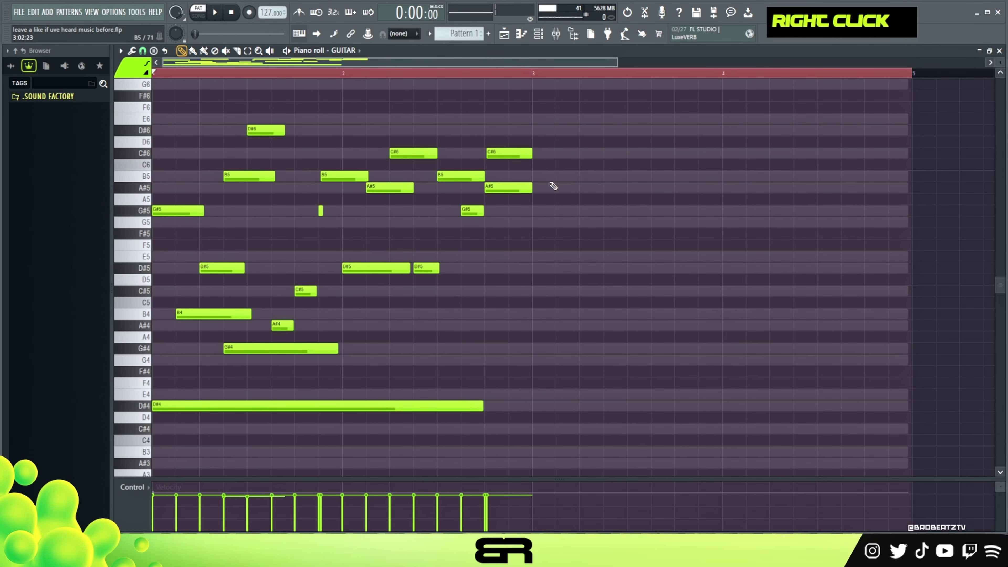
key("space")
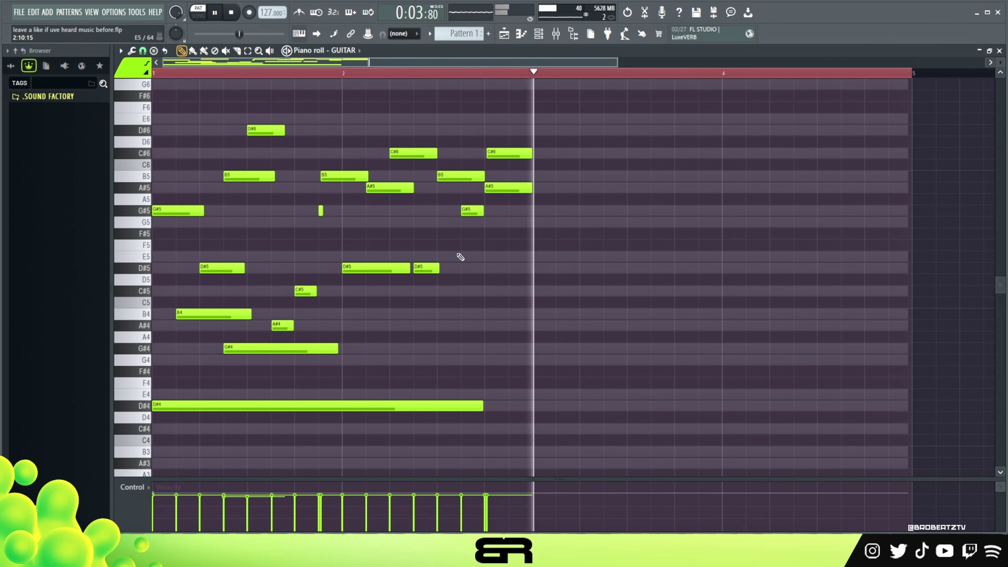
key("space")
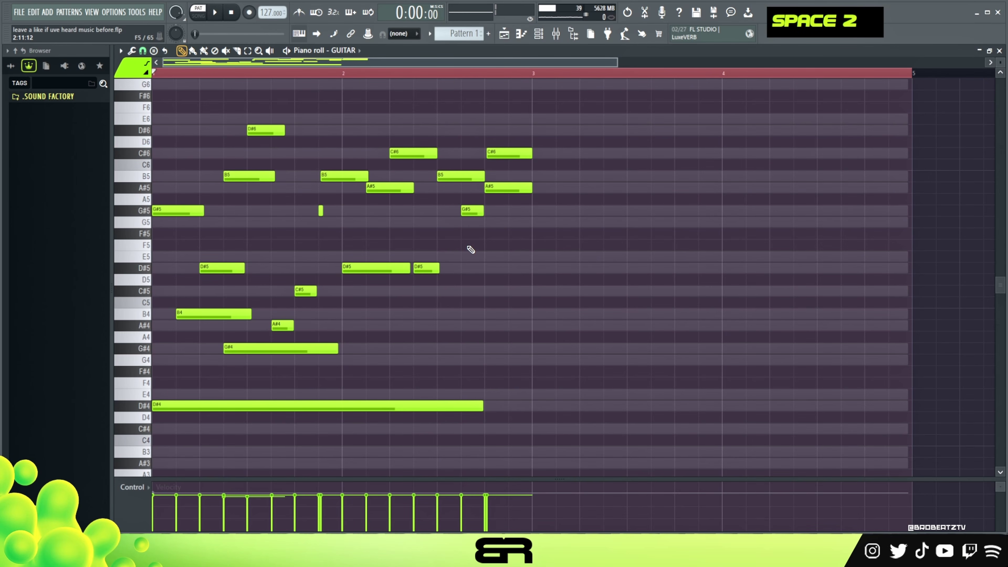
- Select all the notes in bars 1 and 2 and duplicate them to start at bar 3
scroll(504, 322, "down", 3)
scroll(521, 296, "up", 2)
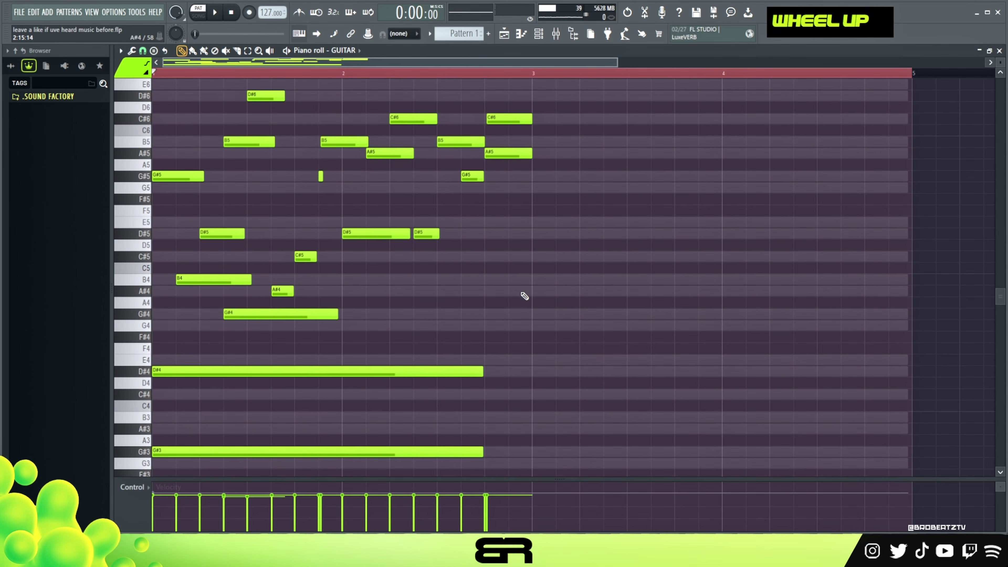
scroll(549, 304, "down", 2)
key("ctrl+a")
left_click_drag(162, 197, 554, 206)
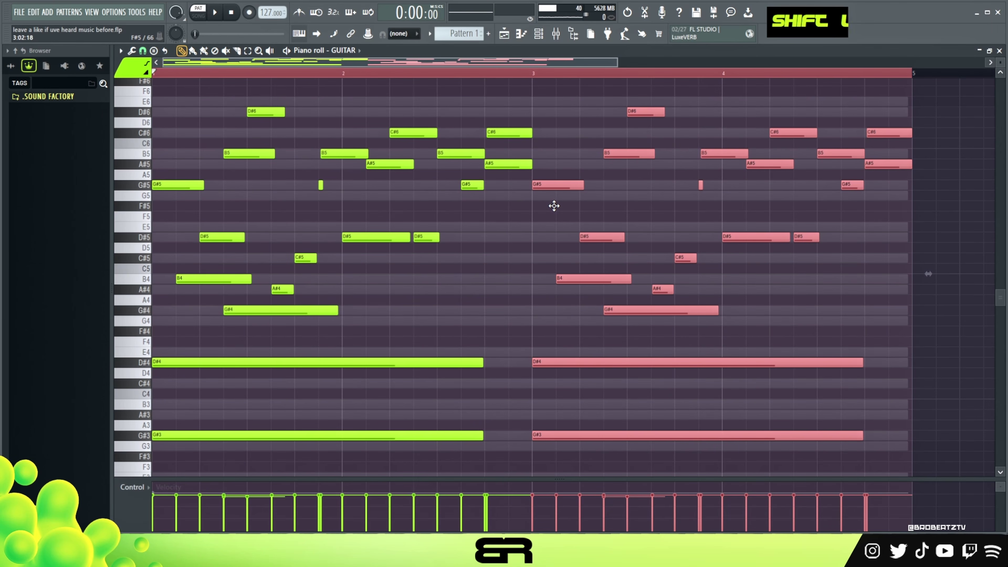
right_click(551, 223)
- Lower the G#5 note at step 11 of bar 4 to G5 and play the ending
left_click_drag(472, 182, 491, 205)
left_click_drag(842, 181, 847, 204)
key("space")
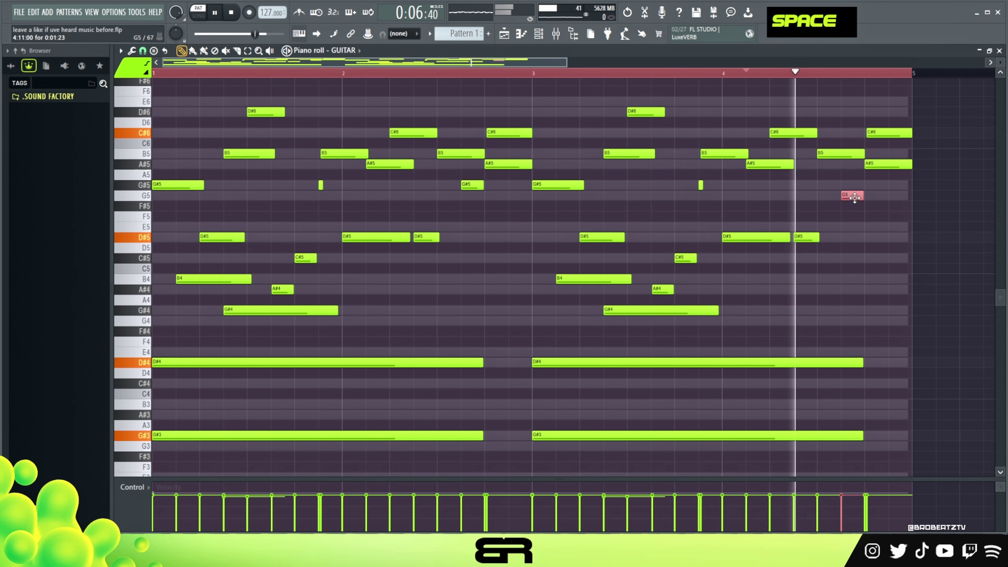
- Lower the G5 note at step 11 of bar 4 to D#5 and play the ending
key("space")
left_click_drag(852, 196, 854, 238)
key("space")
key("space")
key("space")
key("space")
right_click(853, 278)
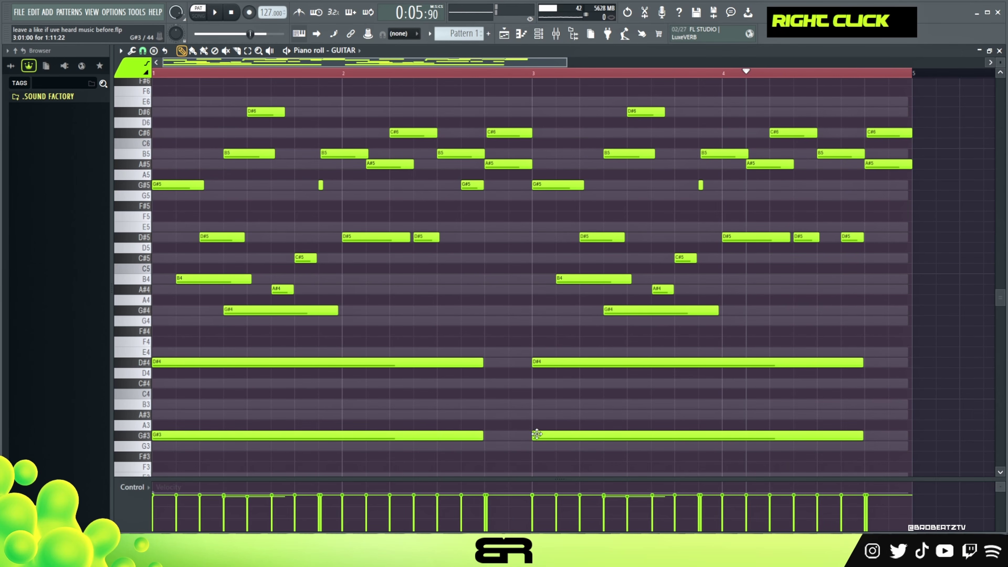
- Trim the start of the second held G#3 note to step 3 of bar 3 and play the pattern
left_click_drag(534, 437, 558, 437)
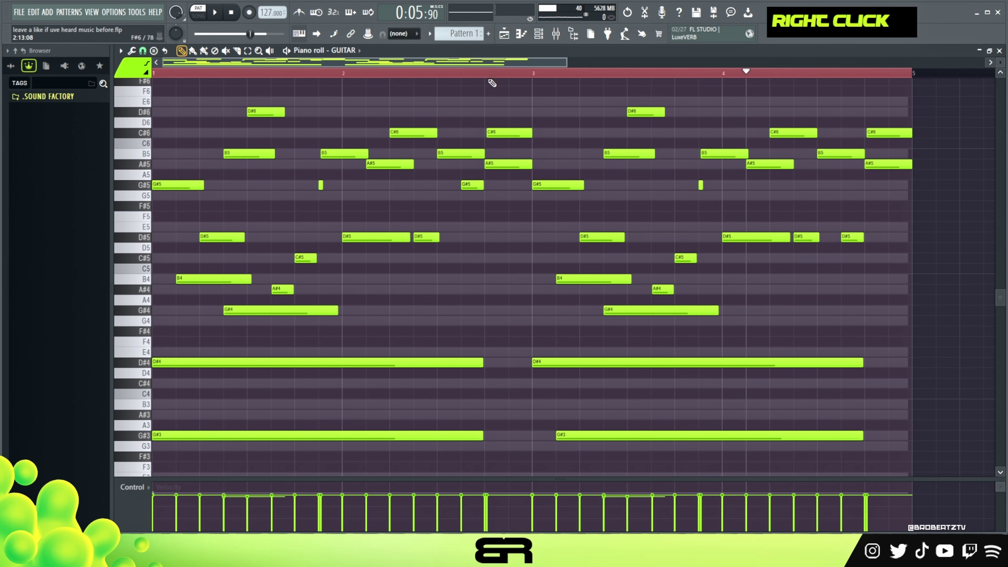
key("space")
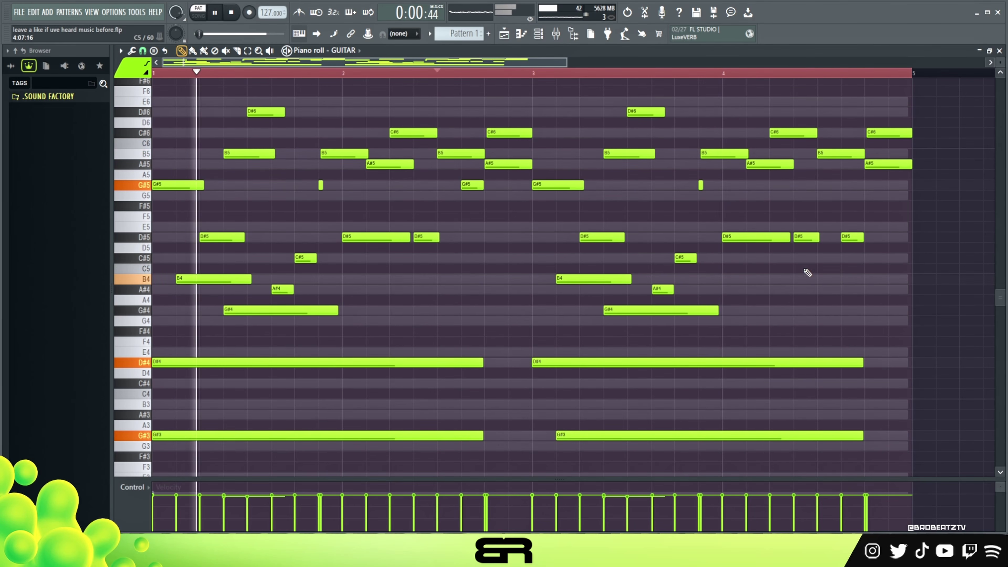
key("space")
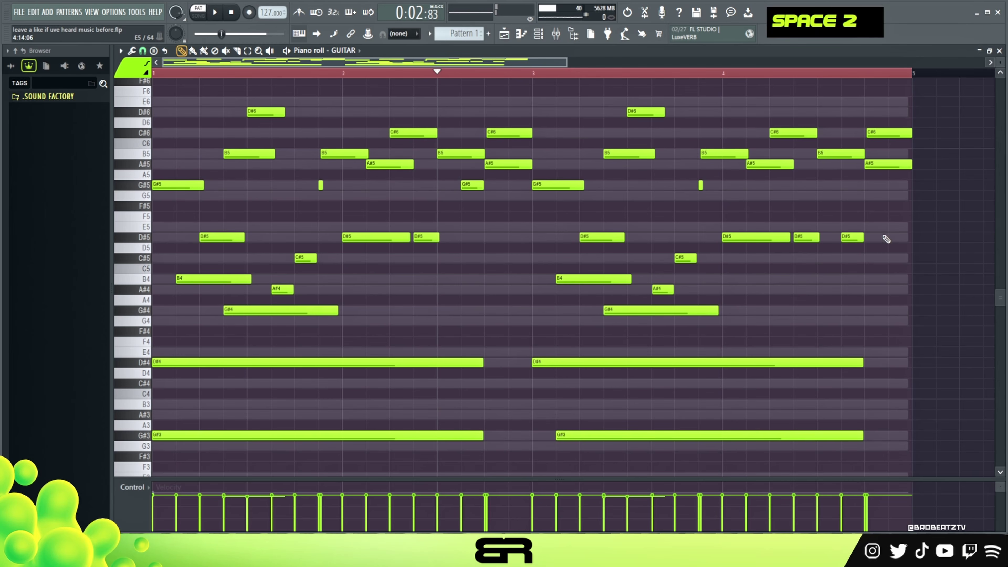
- Trim the ends of the last C#6 and A#5 notes in bar 4 slightly and clear the time selection
left_click_drag(883, 230, 889, 131)
left_click_drag(911, 164, 909, 164)
right_click(465, 73)
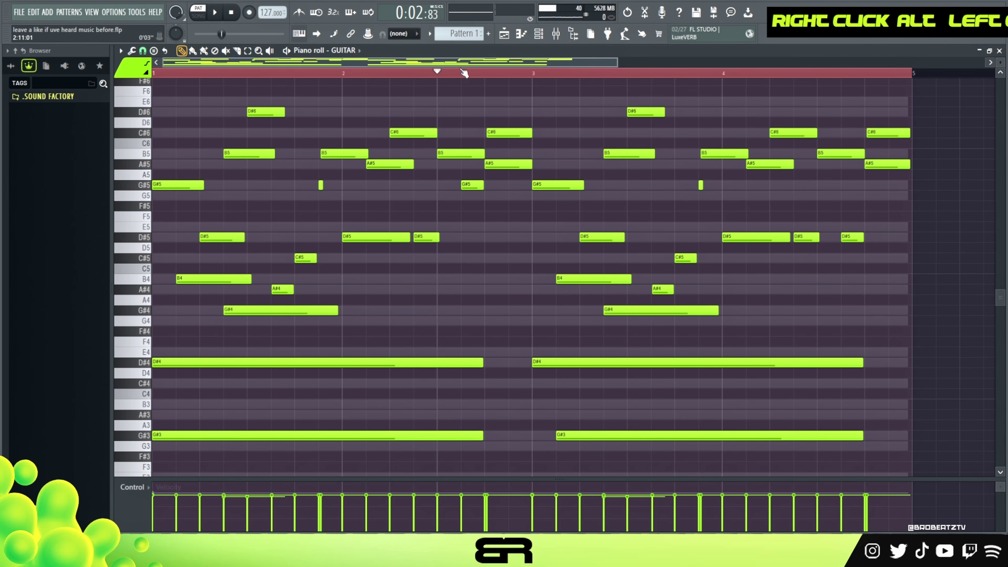
double_click(438, 74)
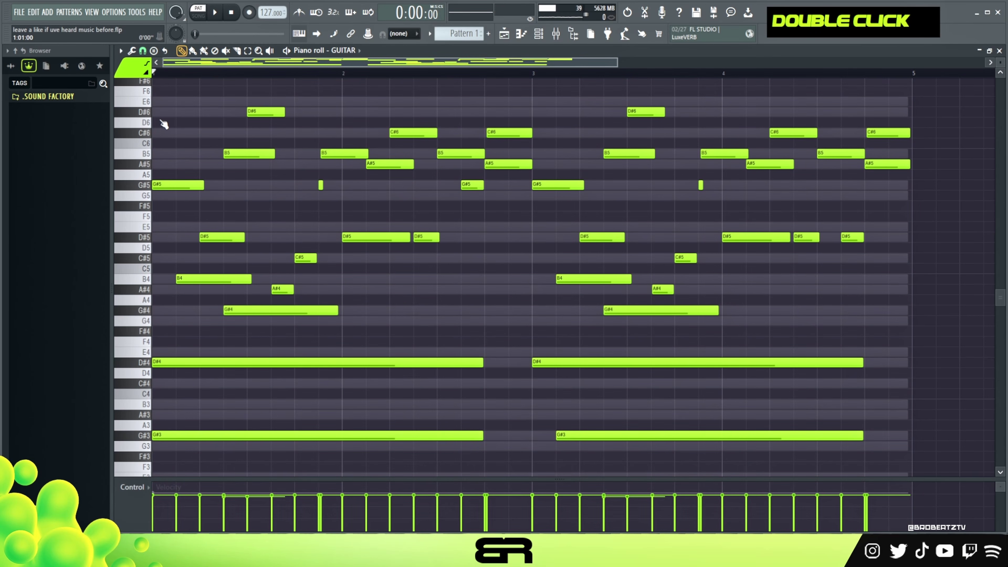
left_click_drag(585, 262, 636, 152)
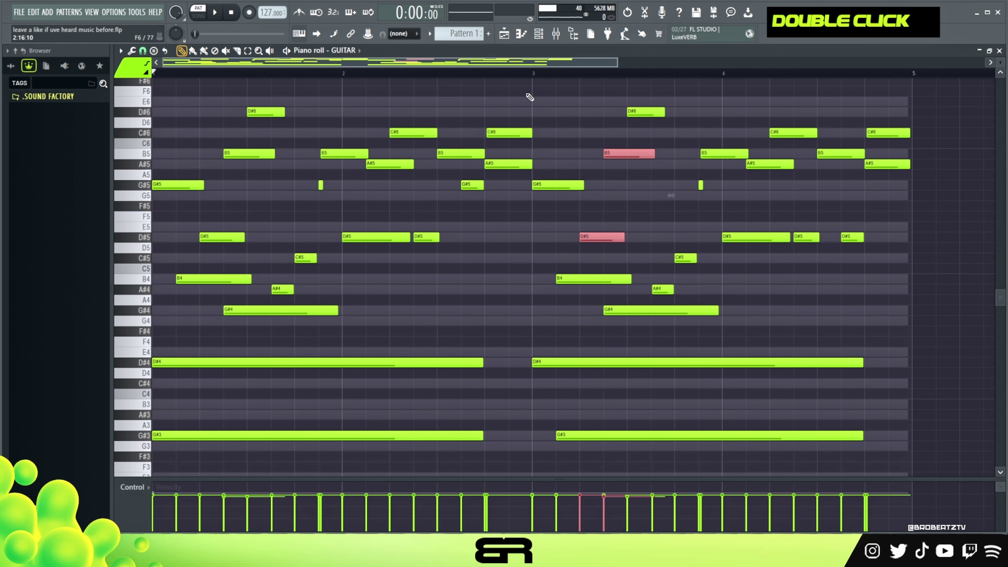
- Open the LYRE channel's instrument to examine its loaded sound, and close it again
left_click(538, 33)
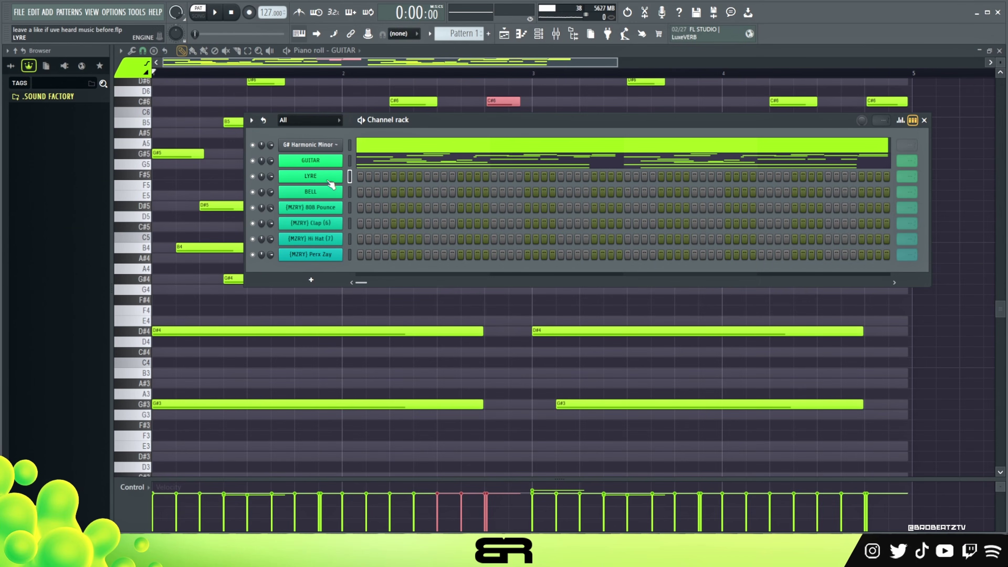
left_click(329, 181)
left_click_drag(613, 80, 436, 72)
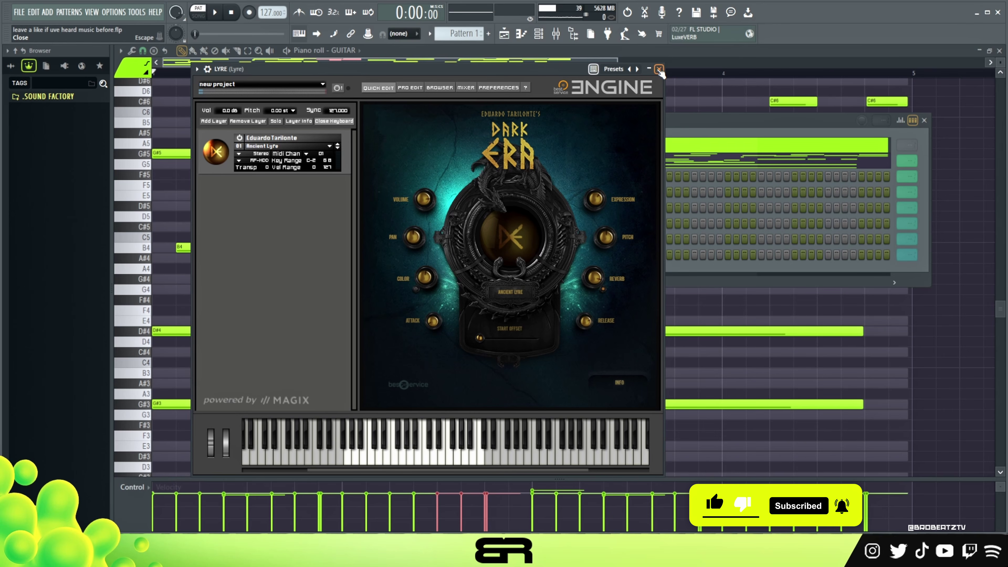
left_click(659, 69)
right_click(333, 179)
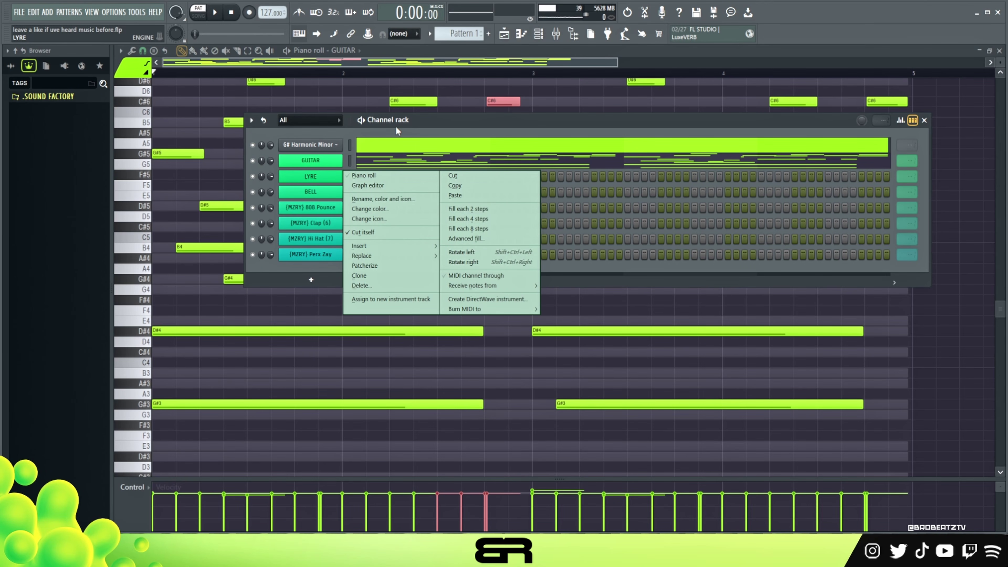
- Highlight the held D#4 and G#3 notes and the G#4, A#4, C#5 and D#5 guitar notes to review the lower melody line
left_click(187, 356)
left_click_drag(173, 317, 240, 417)
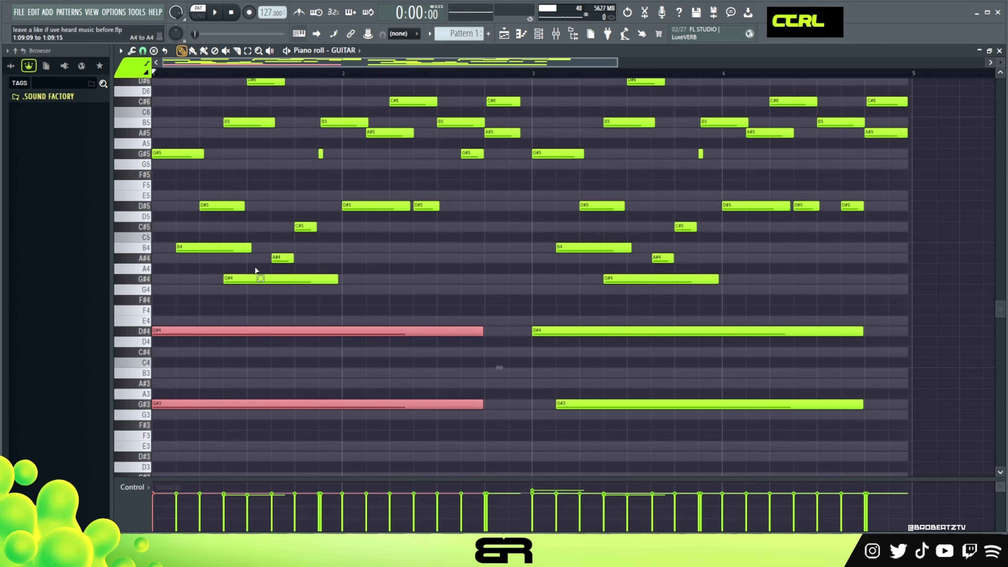
left_click(254, 279, "ctrl+shift")
left_click(282, 258, "ctrl+shift")
left_click(306, 226, "ctrl+shift")
left_click(306, 227, "ctrl+shift")
left_click(363, 206, "ctrl+shift")
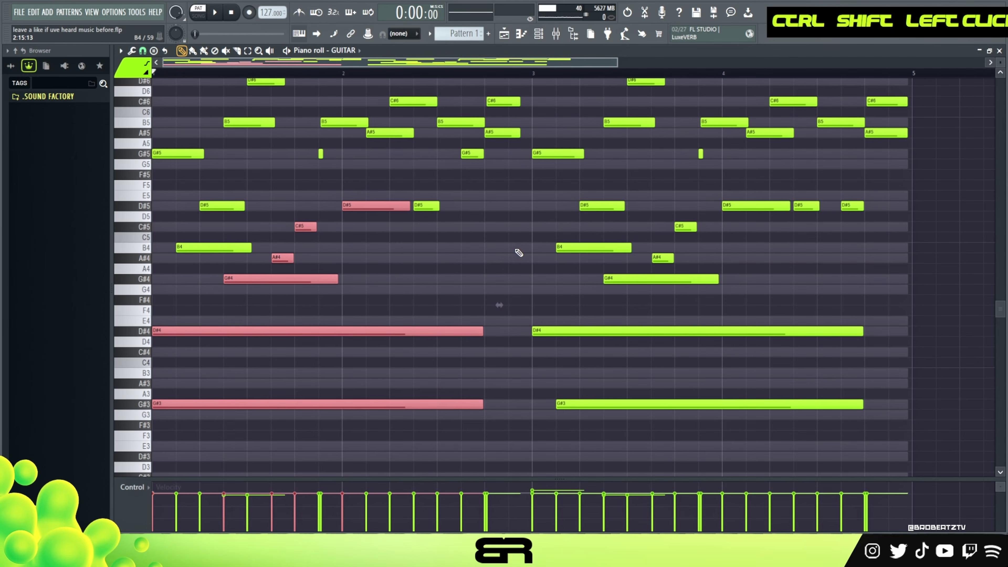
right_click(433, 268)
left_click(239, 206, "ctrl")
right_click(472, 273)
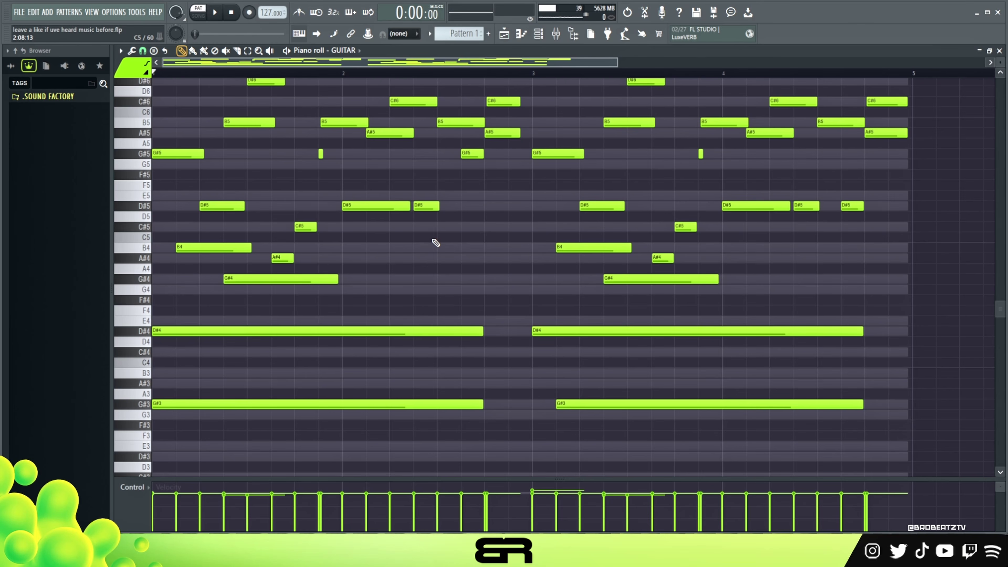
- Open the LYRE channel's piano roll and place G#3 at the start of bar 1 and D#4 at step 3
left_click(539, 40)
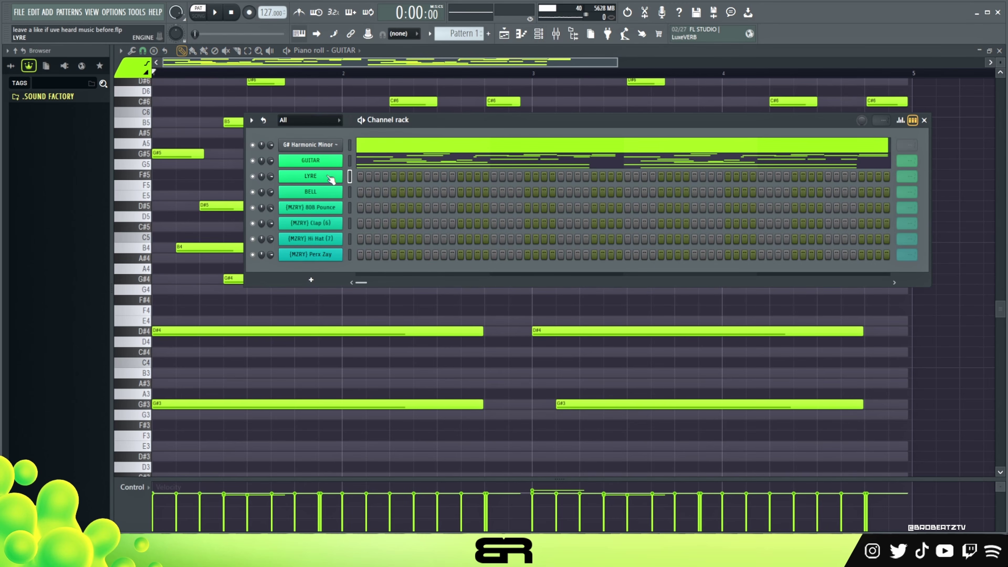
right_click(332, 178)
left_click(359, 176)
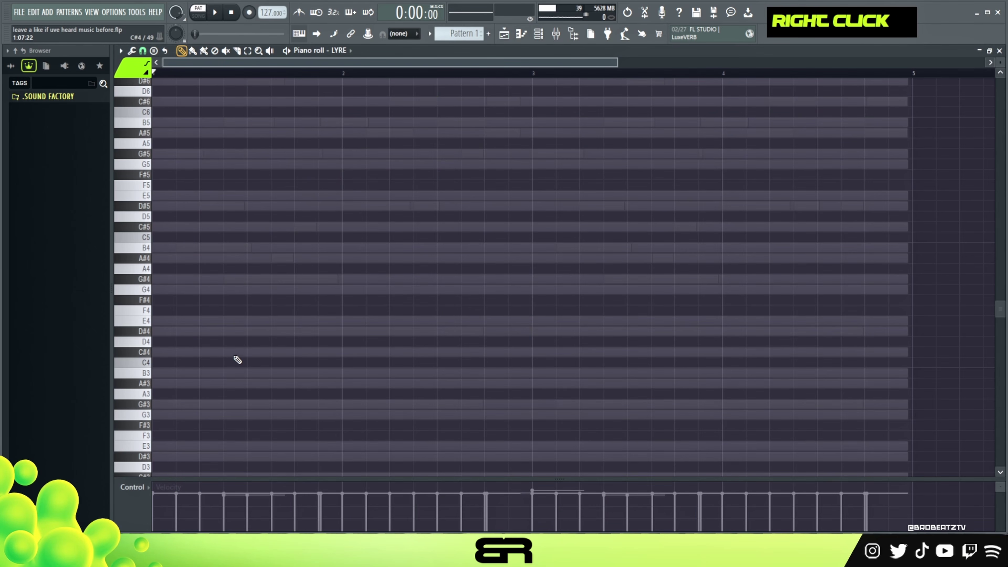
left_click(179, 403)
left_click_drag(455, 409, 184, 341)
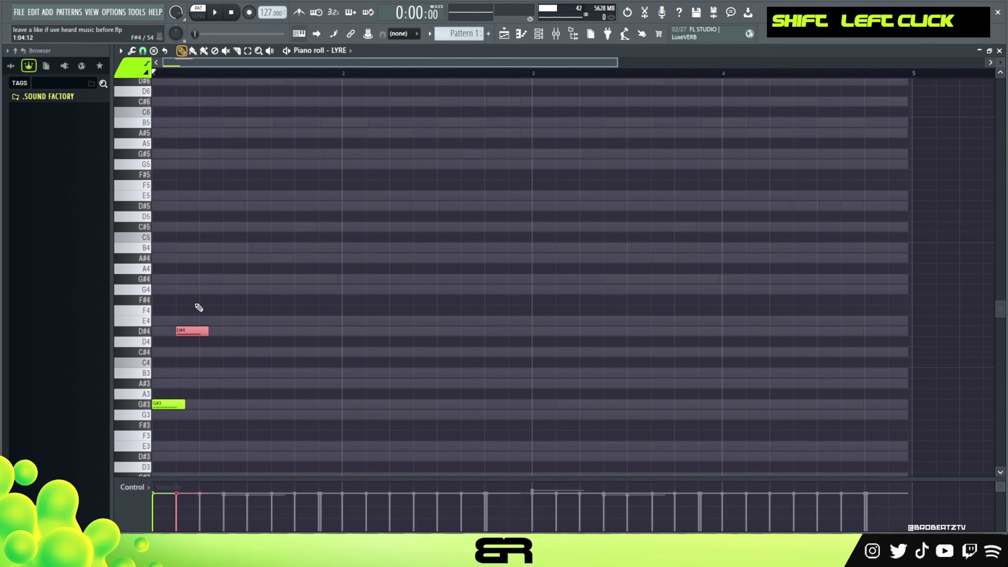
- Copy the D#4 note to step 5 of bar 1, raise it an octave to D#5 and lengthen it to just before step 9
left_click_drag(204, 331, 228, 330, "shift")
key("ctrl+Up")
key("space")
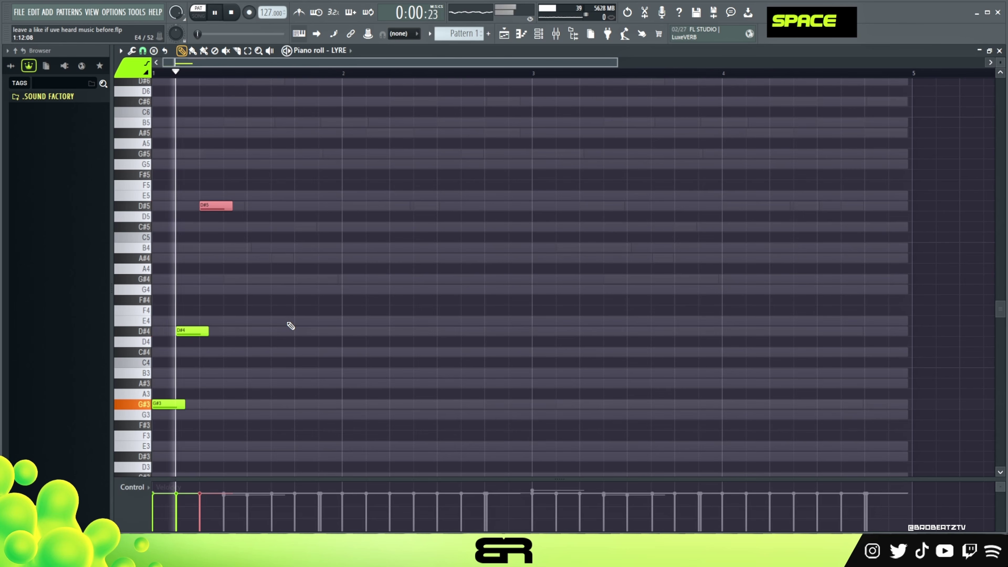
key("space")
right_click(220, 246)
left_click_drag(233, 205, 245, 206, "alt")
- Raise the velocity of all three lyre notes slightly and play the pattern
key("ctrl+a")
key("space")
scroll(338, 274, "up", 2, "alt")
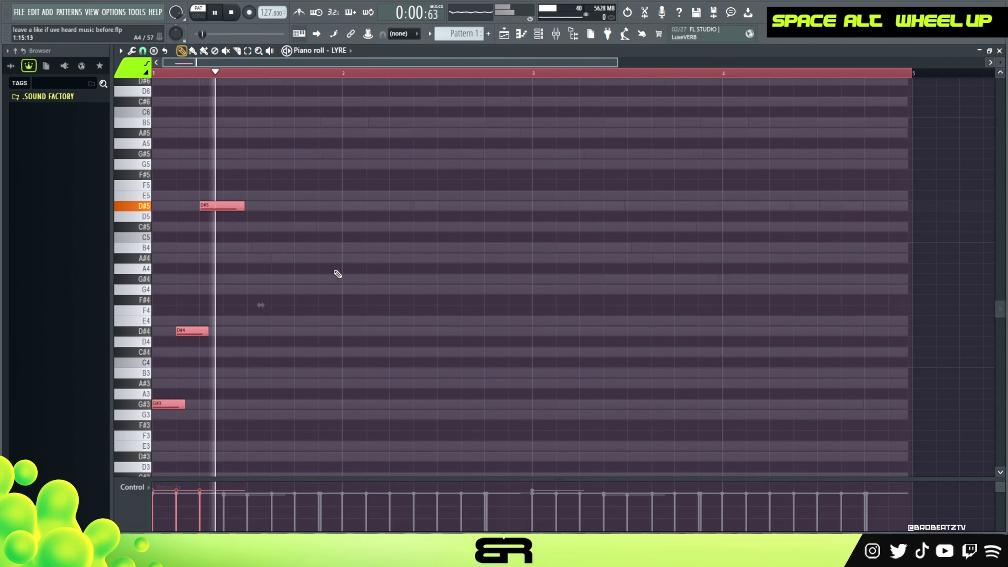
key("space")
left_click(286, 308)
key("space")
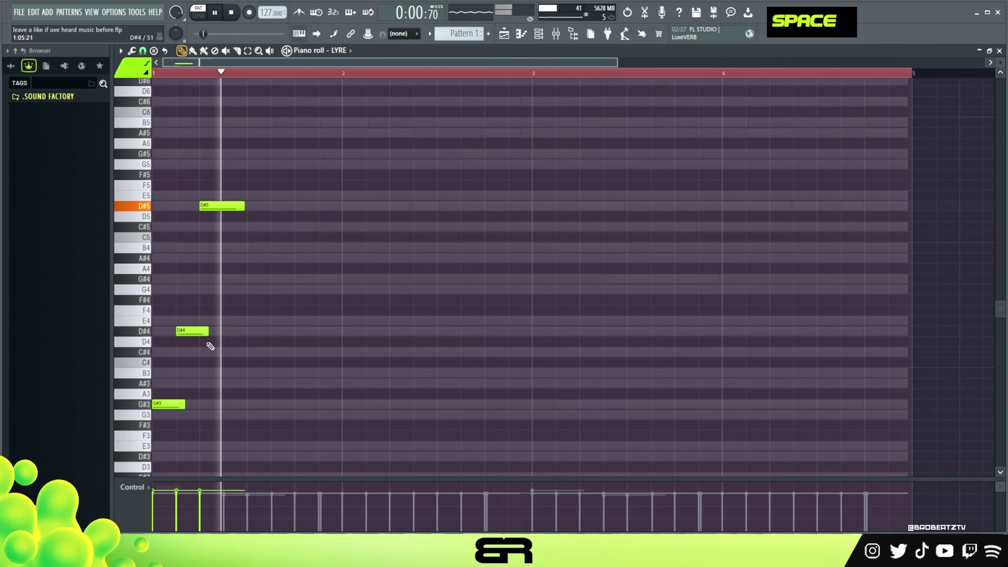
key("space")
- Copy the first G#3 note to step 9 of bar 1 and raise the copy an octave to G#4
left_click(176, 404, "ctrl")
left_click_drag(176, 405, 250, 406, "shift")
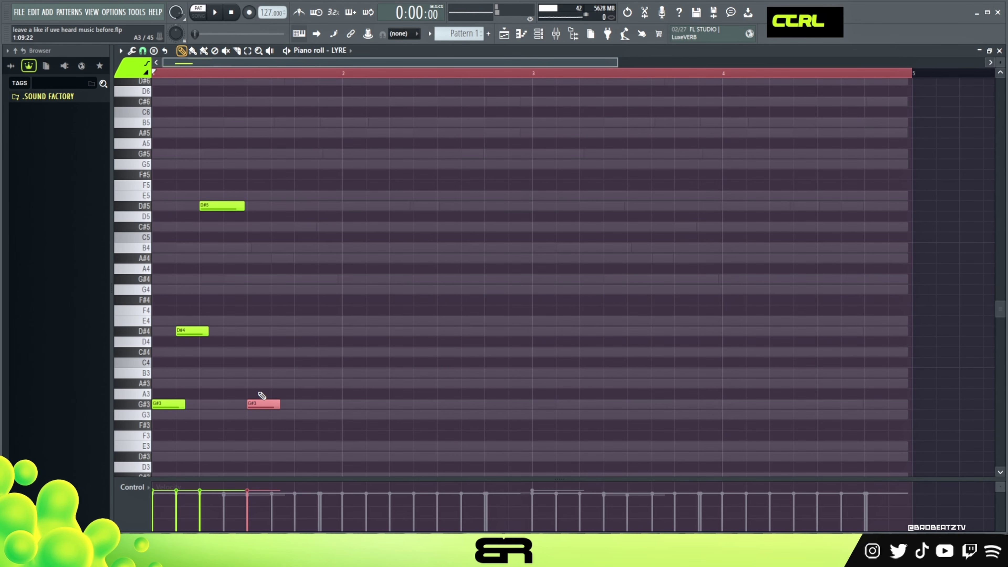
key("ctrl+Up")
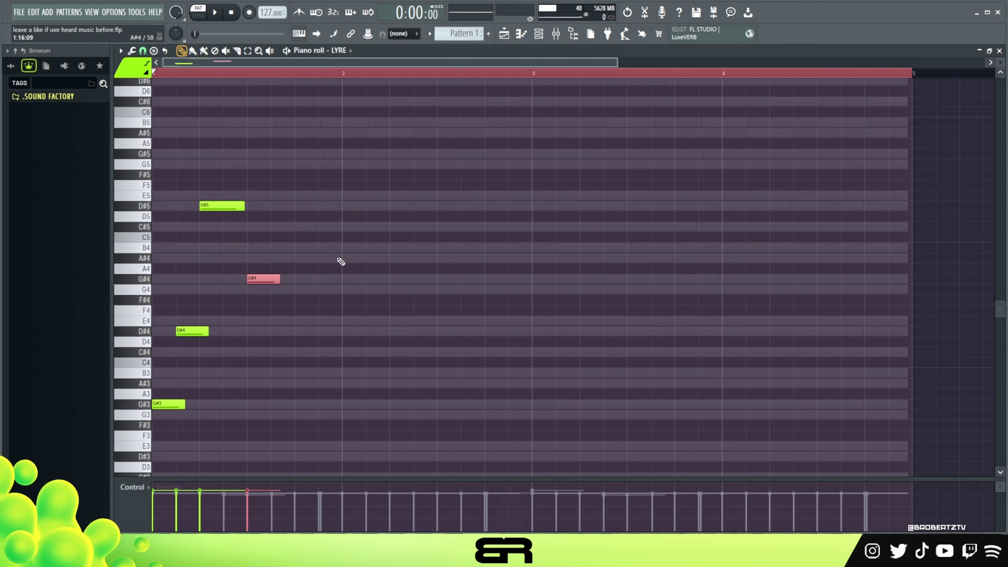
right_click(340, 293)
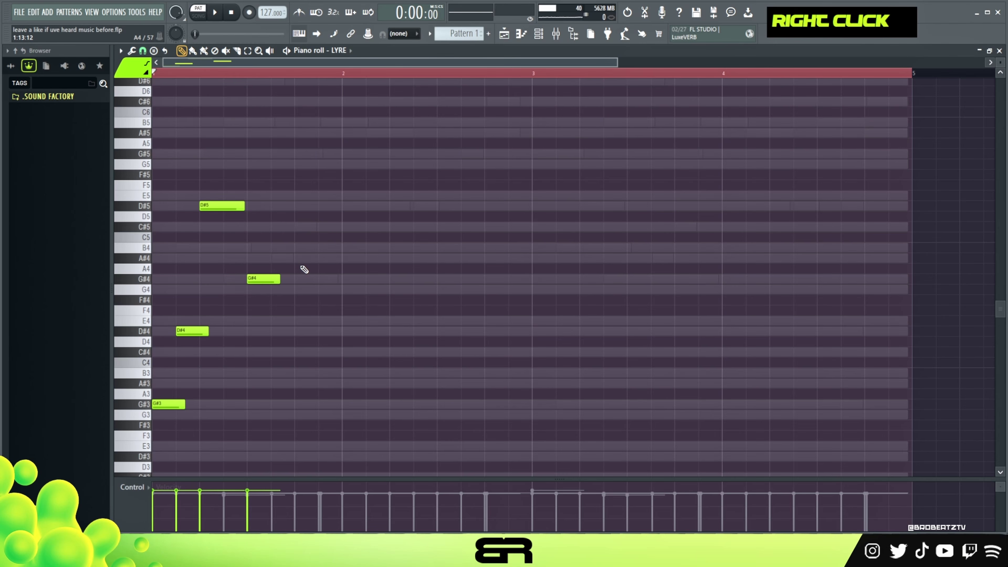
- Add A#4, C#5 and B4 at steps 11, 13 and 15 of bar 1 and A#4 at the start of bar 2, and play
left_click(277, 258)
left_click_drag(287, 259, 304, 231)
left_click(324, 249)
key("space")
right_click(389, 322)
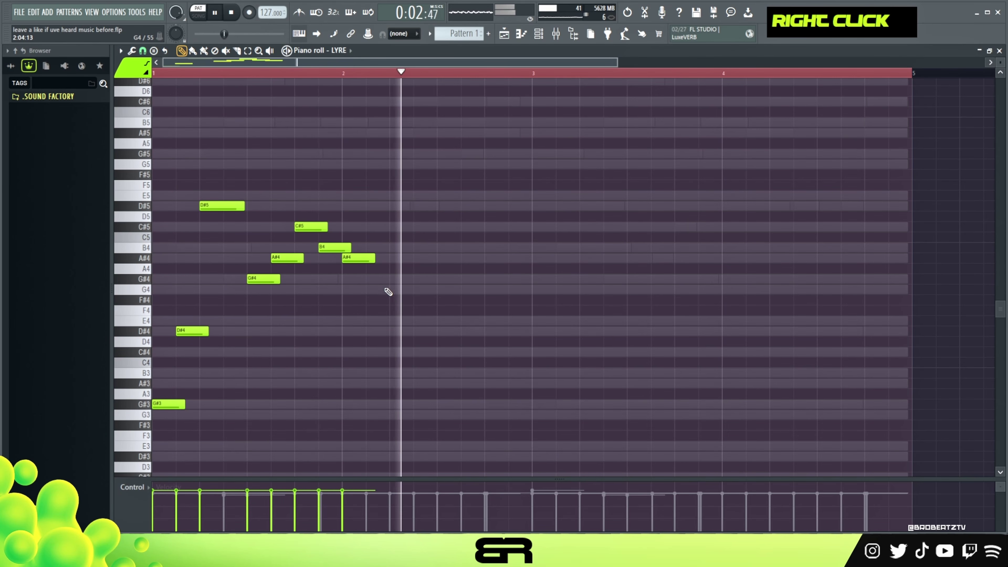
- Shorten the B4 note to start just before step 16 and end just inside bar 2, and play the pattern
key("space")
key("space")
key("space")
key("space")
left_click_drag(335, 248, 346, 251)
right_click(326, 249, "alt")
key("space")
scroll(339, 249, "up", 1)
key("space")
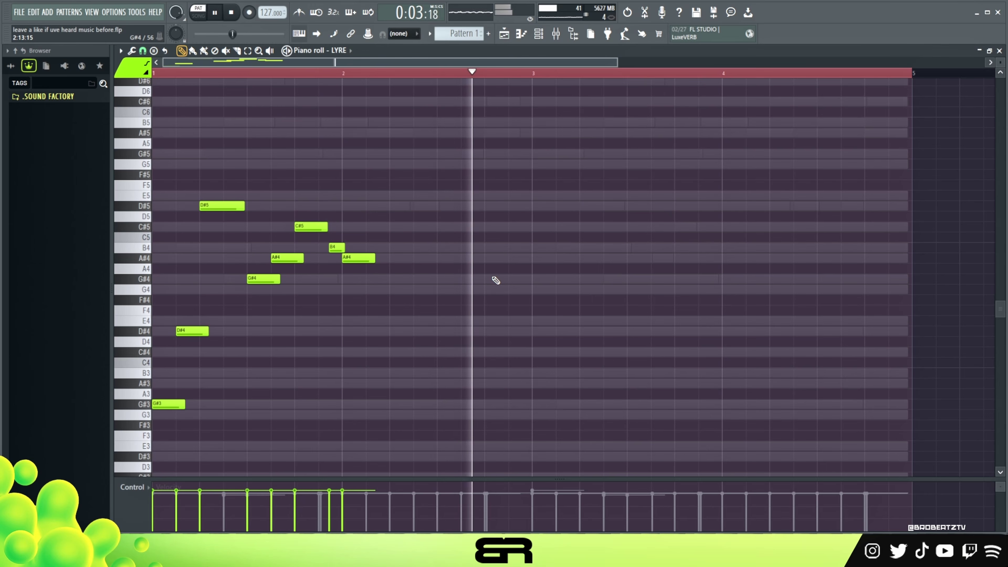
- Add a G#4 note at step 9 of bar 2 and lengthen it to end at step 16
key("space")
key("space")
left_click(437, 279)
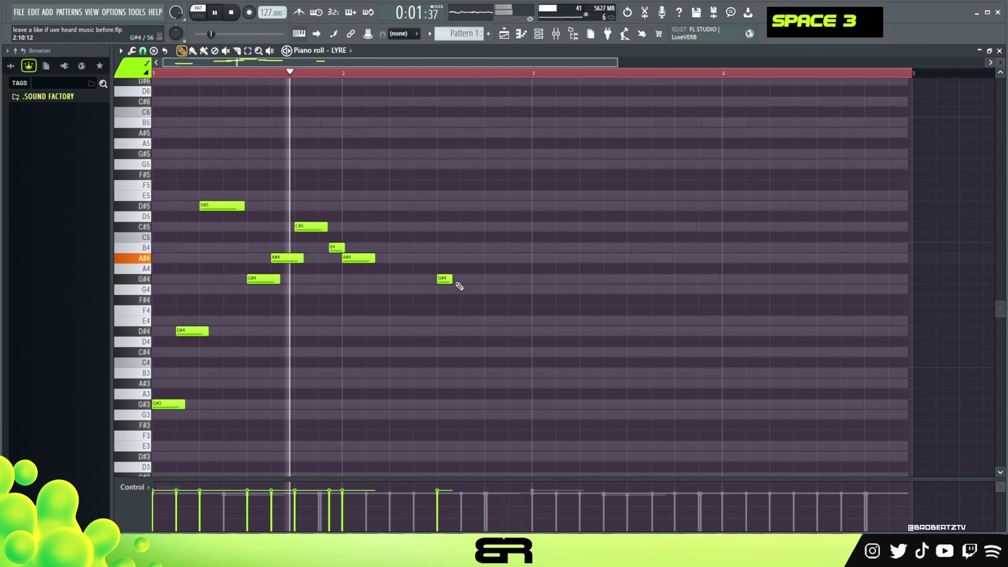
left_click_drag(453, 279, 520, 280)
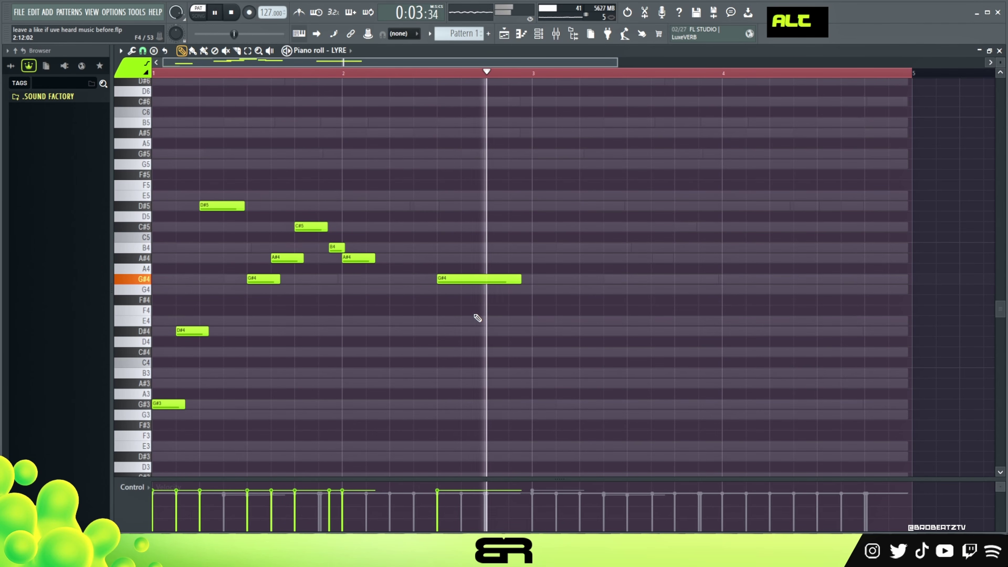
- Lengthen the A#4 note in bar 2 to end at step 8 and play the pattern
key("space")
key("space")
left_click_drag(376, 258, 426, 258)
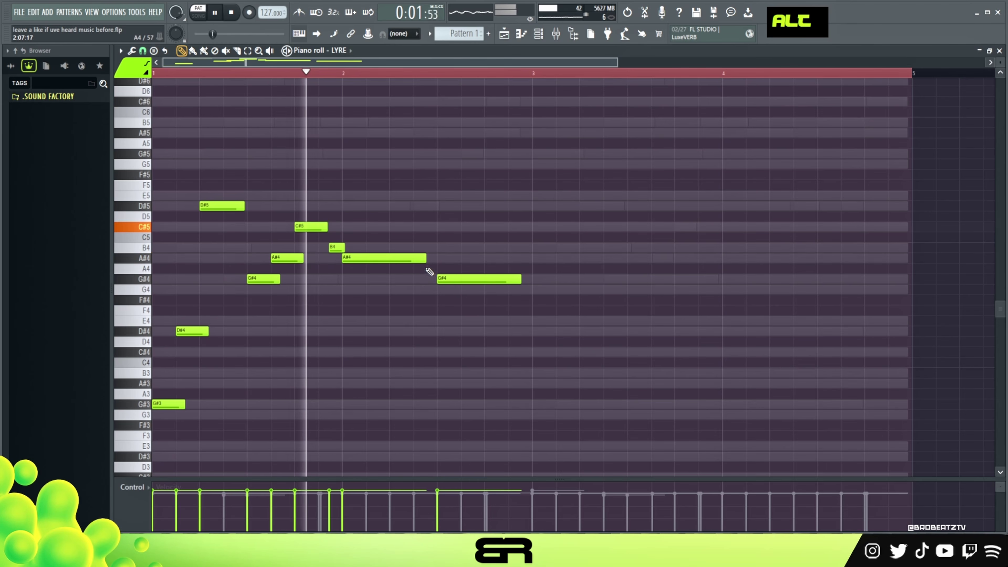
right_click(449, 302)
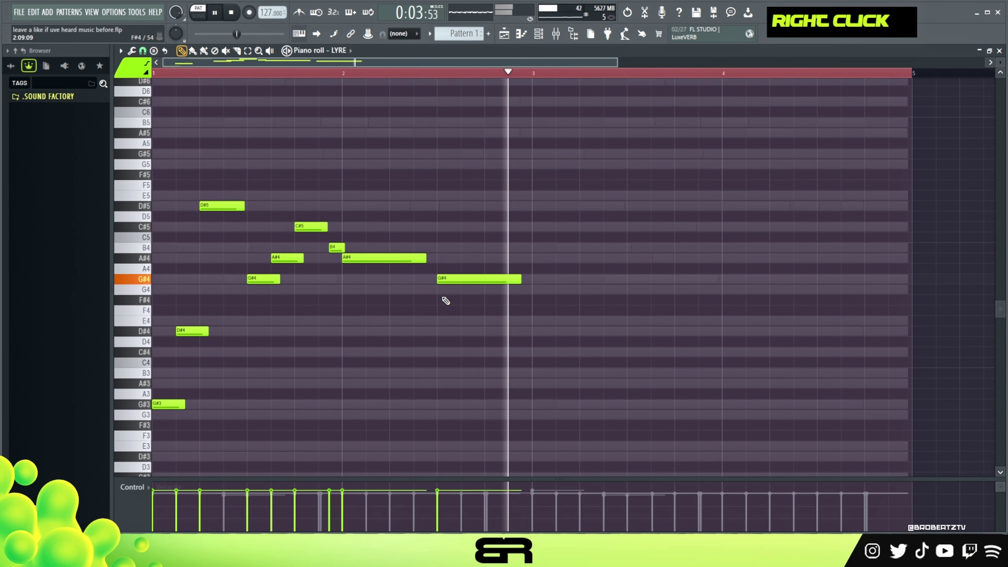
key("space")
- Open the GUITAR channel's piano roll and examine the C#6 and A#5 notes at the end of bar 2
left_click(546, 36)
left_click(477, 158)
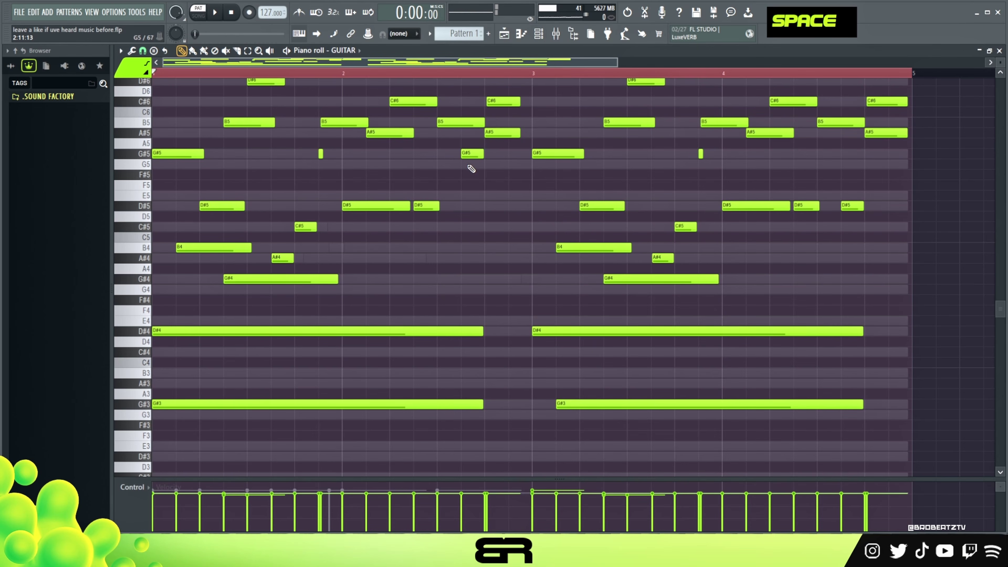
scroll(477, 216, "up", 3)
left_click_drag(485, 139, 518, 229)
right_click(513, 210)
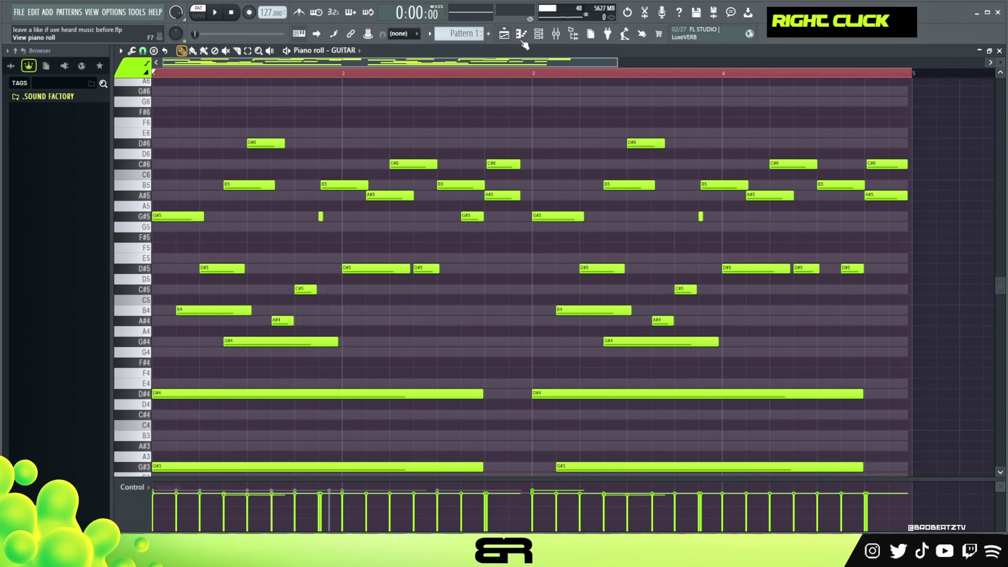
- Add C#6 and A#5 at step 13 of bar 2 in the LYRE piano roll, ending just before bar 3, and play
left_click(540, 38)
left_click(381, 184)
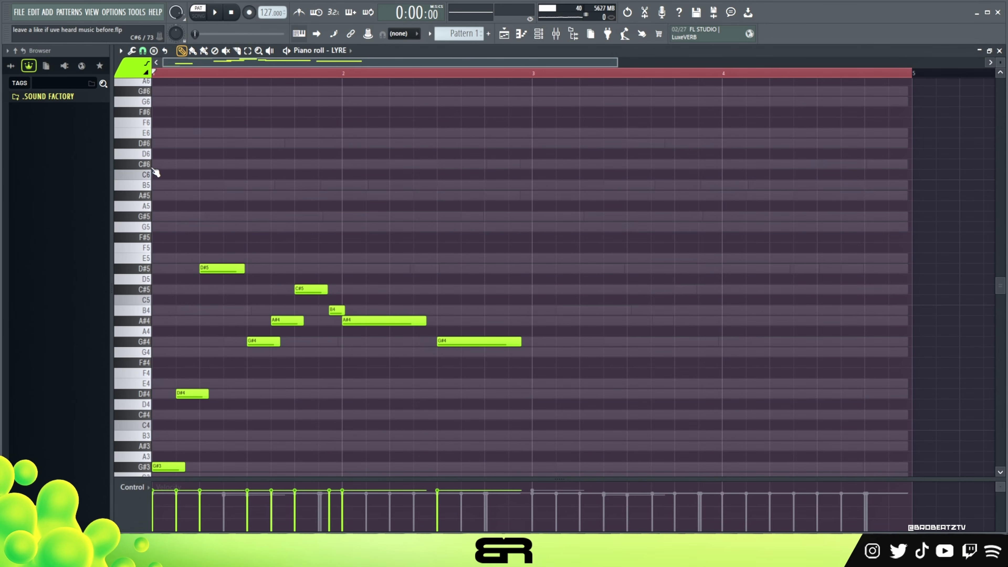
left_click(488, 166)
left_click(493, 194)
left_click_drag(501, 157, 528, 179)
key("space")
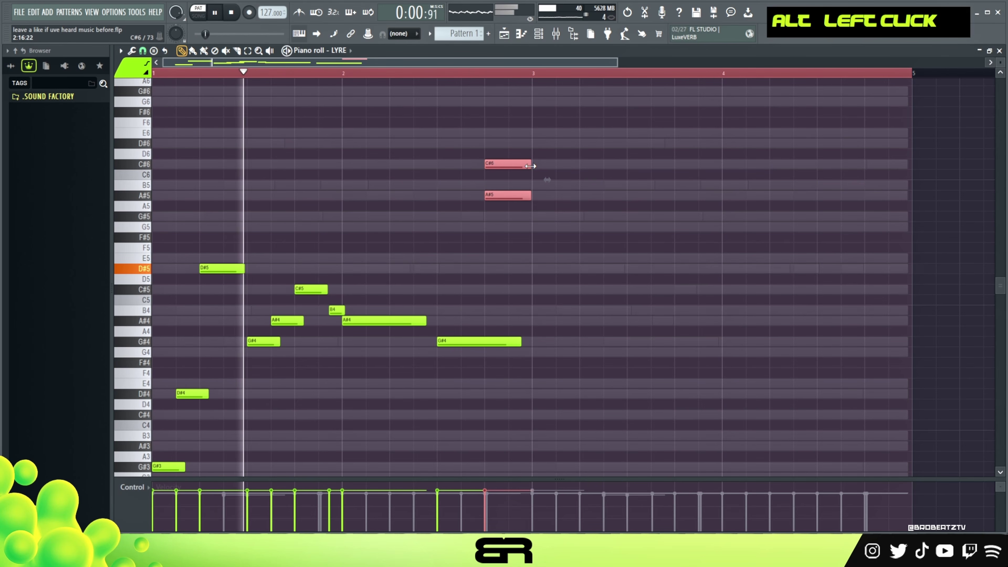
right_click(600, 233)
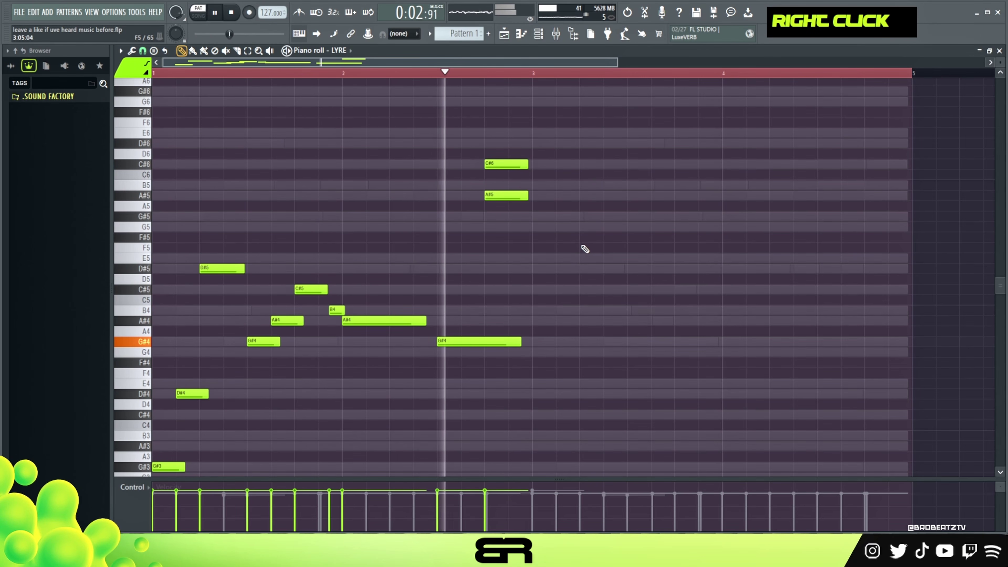
- Lower the velocity of all lyre notes slightly and duplicate the two-bar phrase to start at bar 3
key("space")
key("ctrl+a")
scroll(554, 198, "down", 2)
key("space")
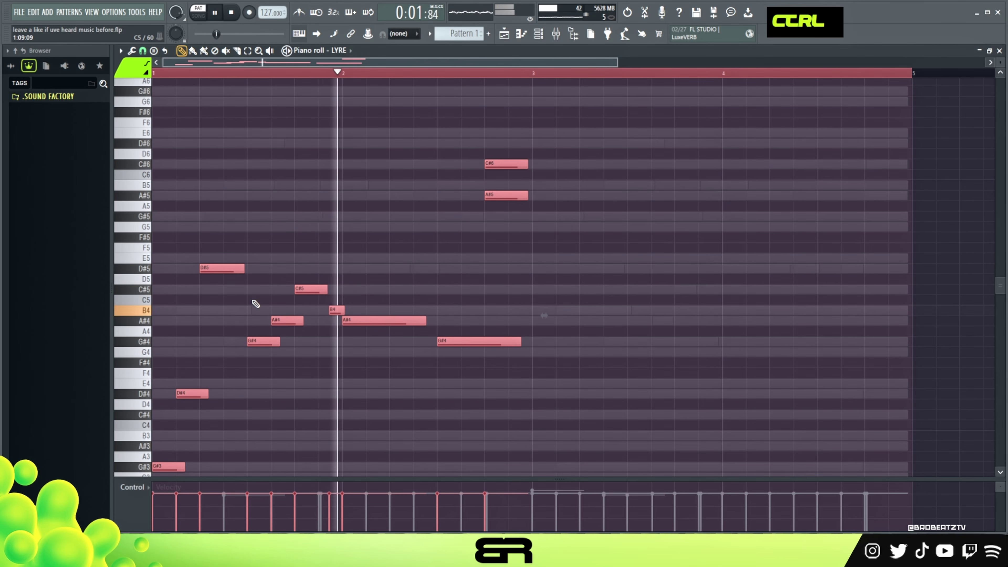
key("space")
left_click_drag(225, 269, 602, 279)
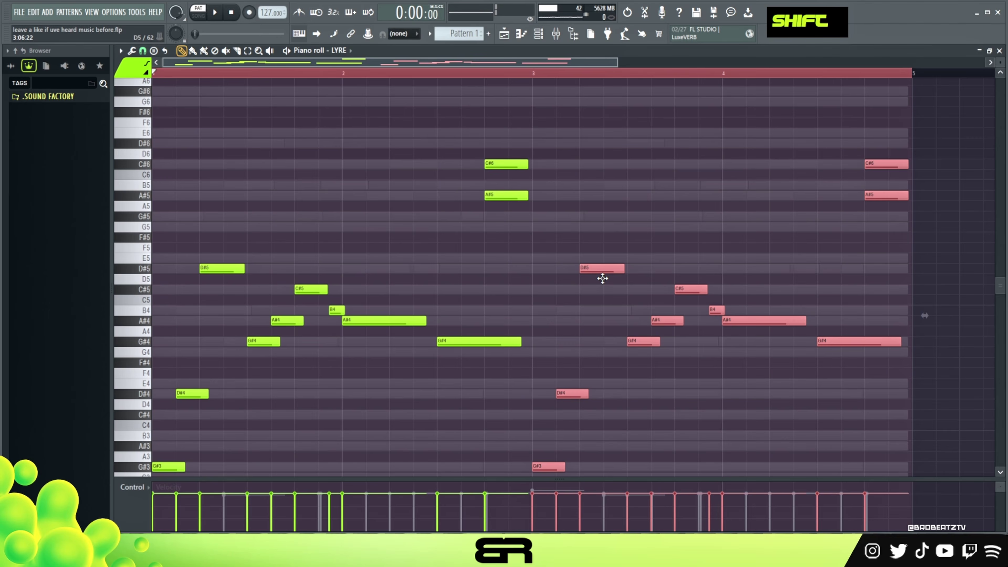
- Insert a short G#4 at the start of bar 3 and shift the bar's G#3 and D#4 two steps later
right_click(675, 231)
scroll(685, 234, "down", 1)
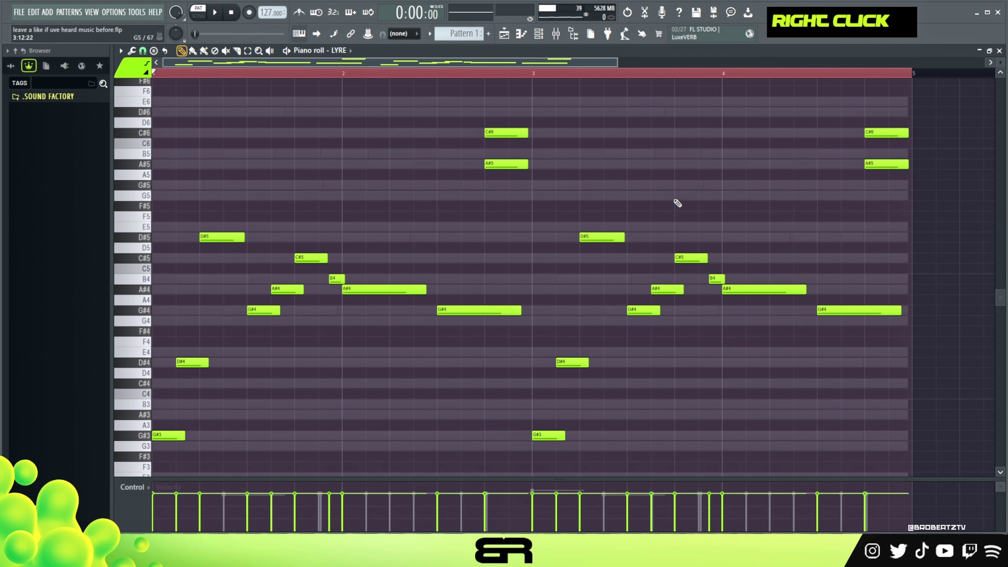
scroll(562, 328, "down", 1)
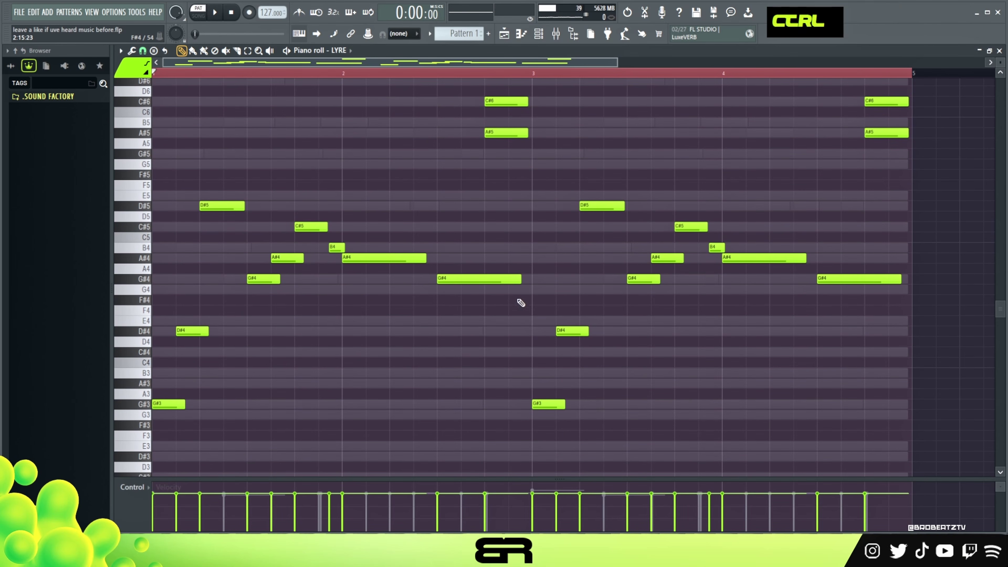
left_click(449, 279, "ctrl")
left_click_drag(449, 278, 581, 408)
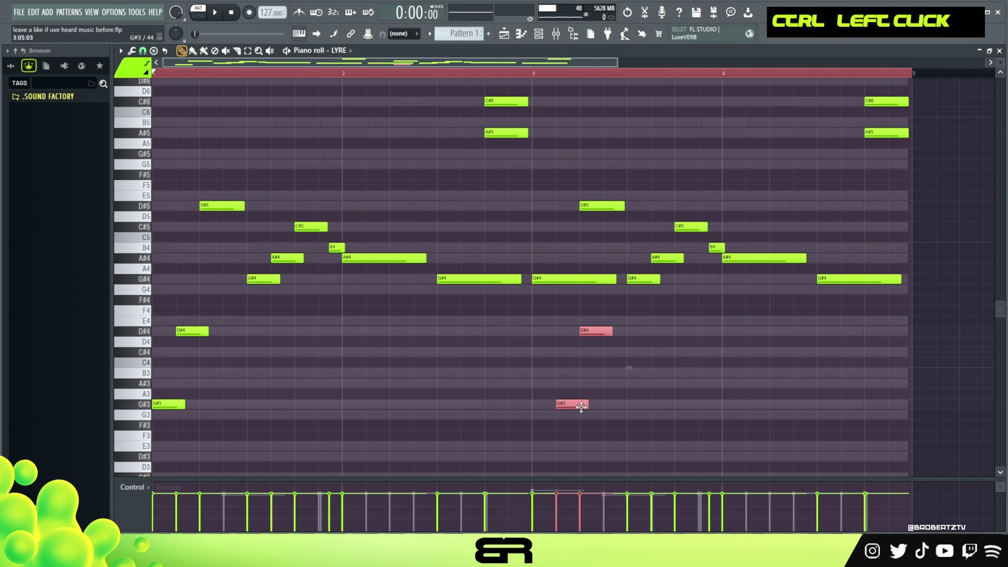
right_click(615, 298)
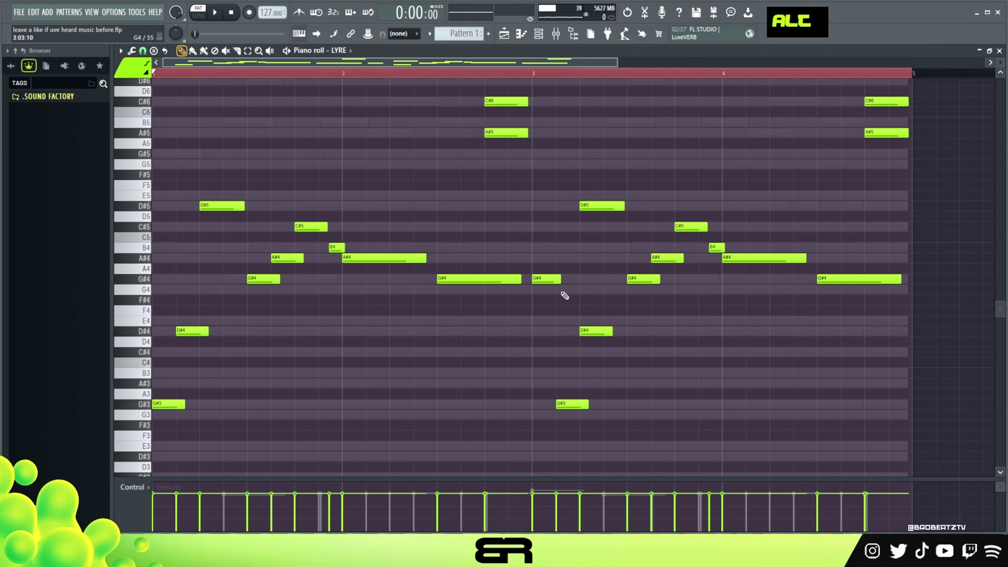
- Move bar 3's D#5 to step 7, shorten it slightly, and play the pattern from late in bar 2
left_click(619, 216)
right_click(636, 217)
left_click_drag(603, 205, 631, 203)
double_click(455, 75)
key("space")
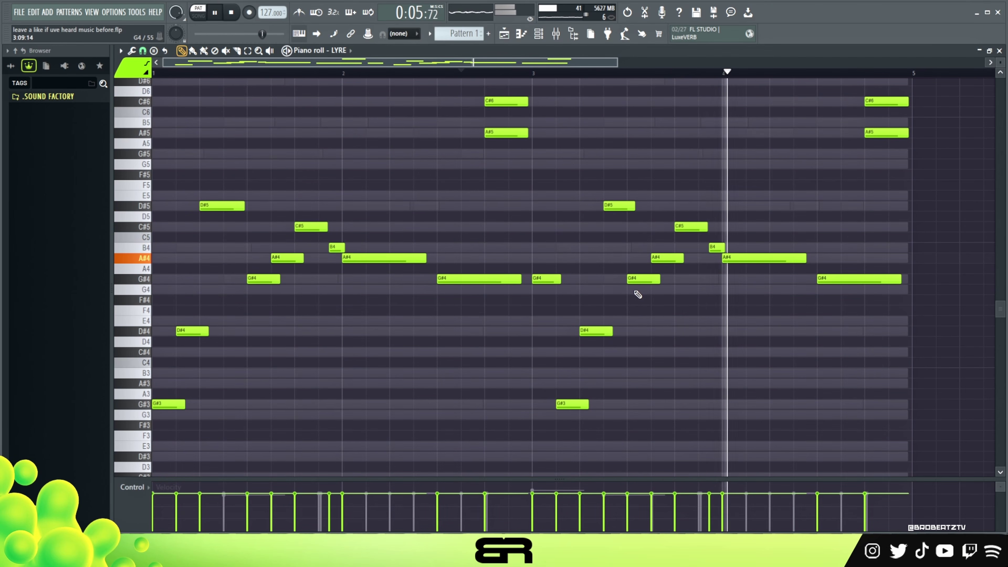
key("space")
key("space")
key("space")
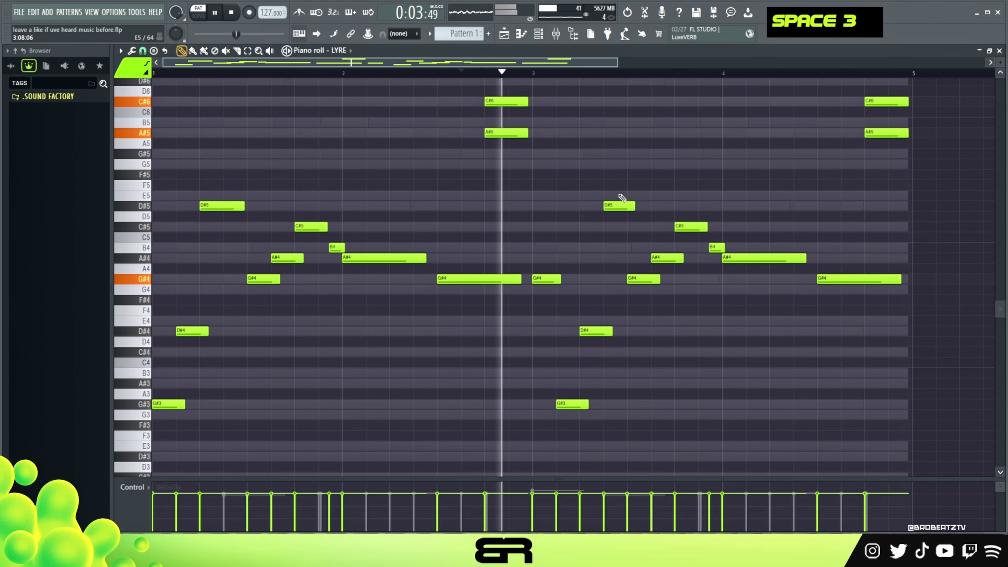
key("space")
- Raise the velocity of the short G#4 at the start of bar 3 slightly and play the transition
left_click(547, 279, "ctrl")
scroll(549, 301, "up", 2)
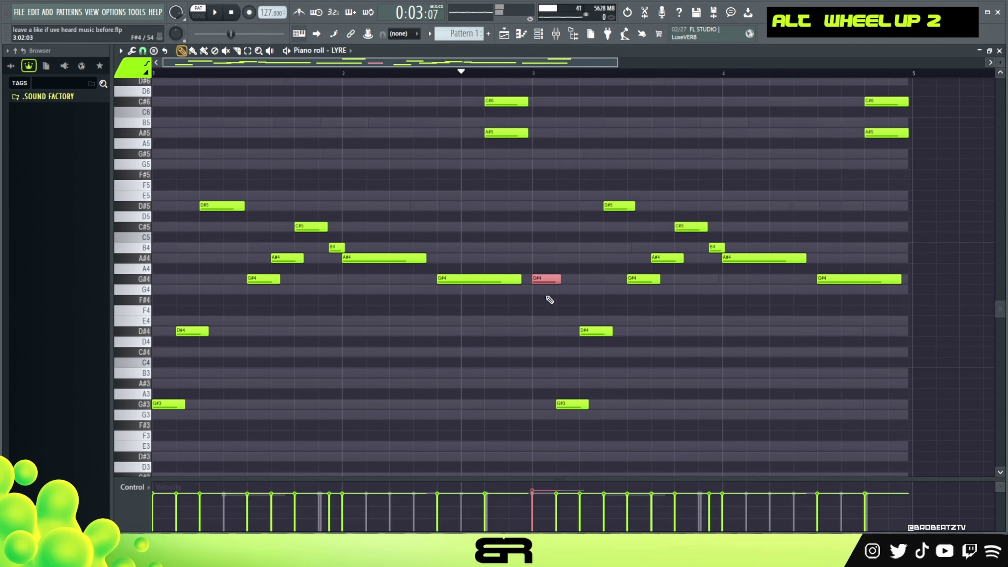
key("space")
scroll(549, 300, "up", 1)
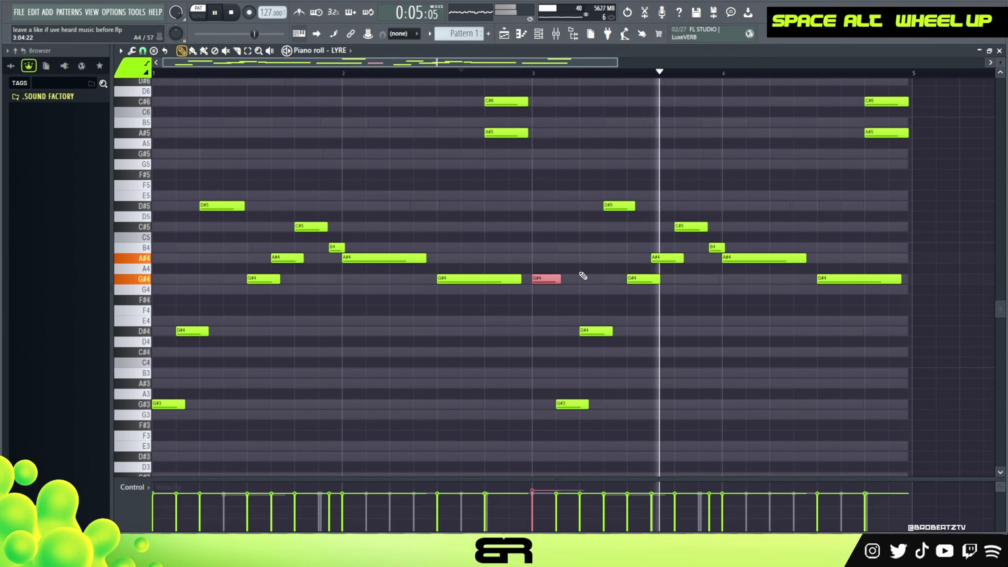
right_click(609, 261)
key("space")
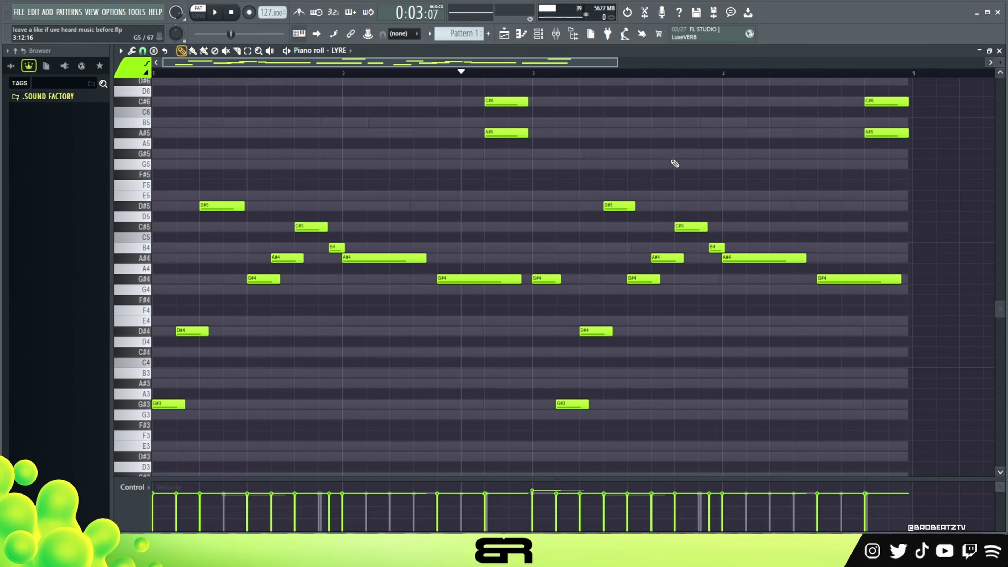
- Close the BELL channel's Analog Lab V window and open the BELL piano roll
scroll(1000, 62, "down", 2)
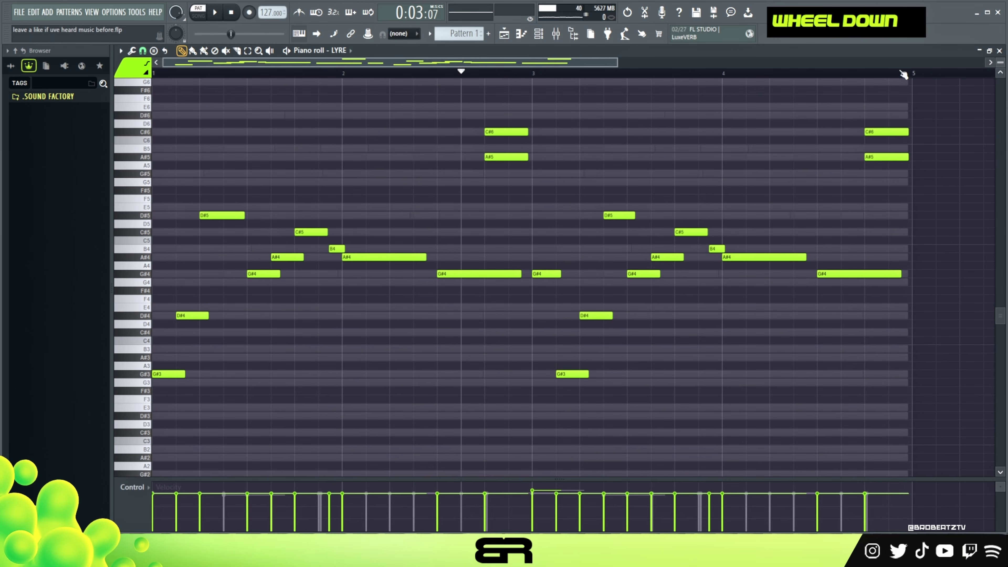
left_click(538, 40)
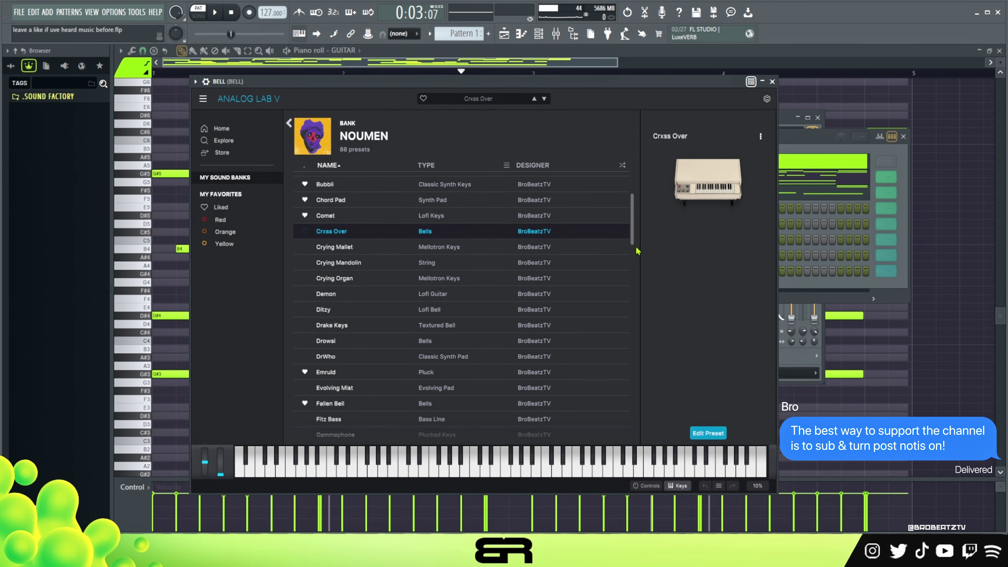
left_click(772, 82)
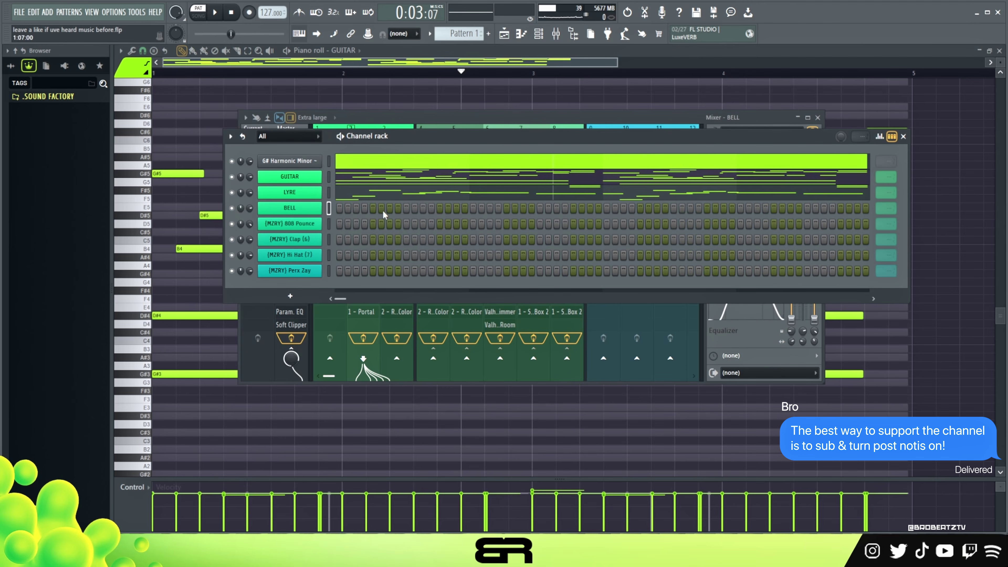
right_click(292, 212)
left_click(337, 211)
- Place G#3 and D#4 at the start of bar 1 and raise the G#3 two octaves to G#5
left_click(162, 373)
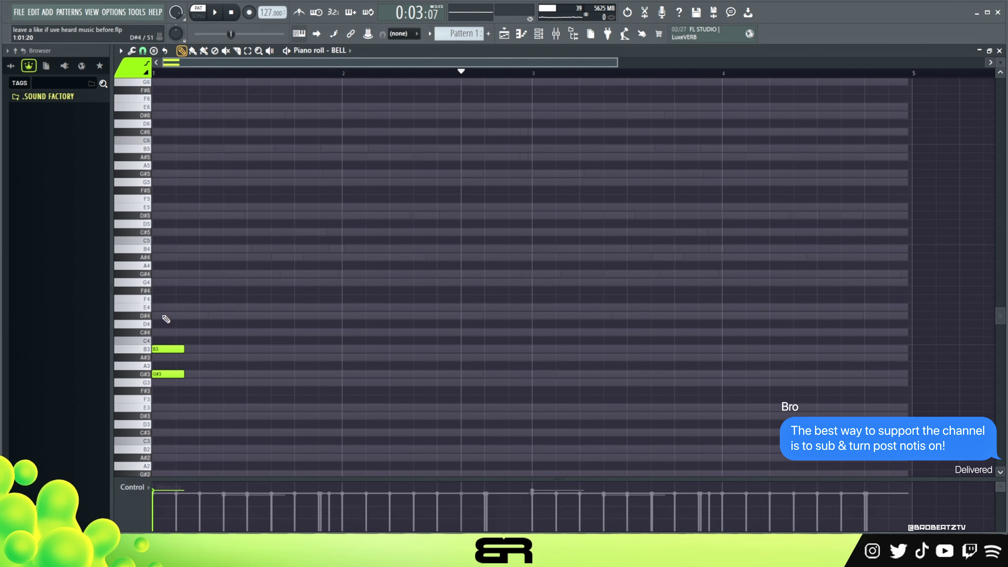
right_click(172, 358)
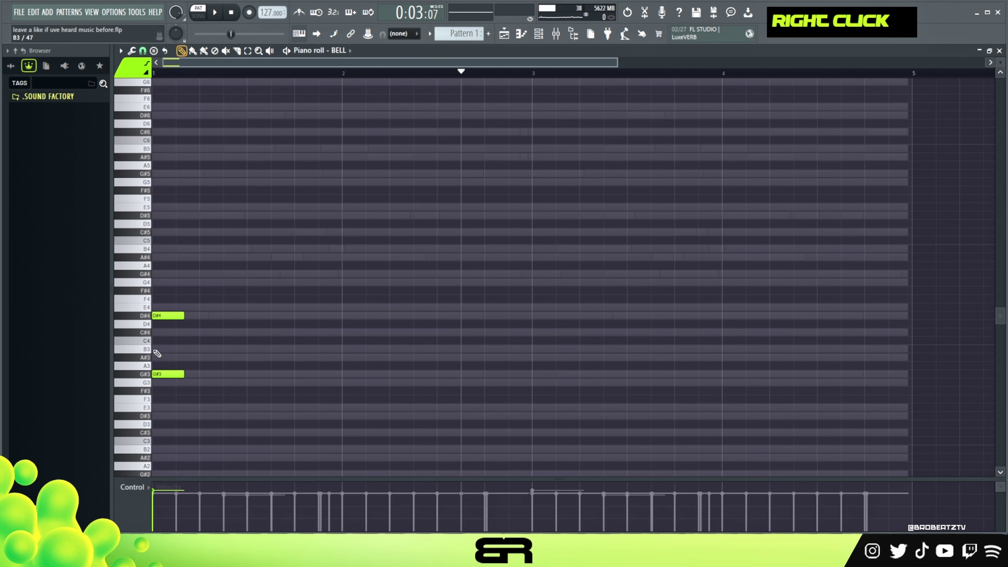
left_click_drag(161, 363, 162, 383)
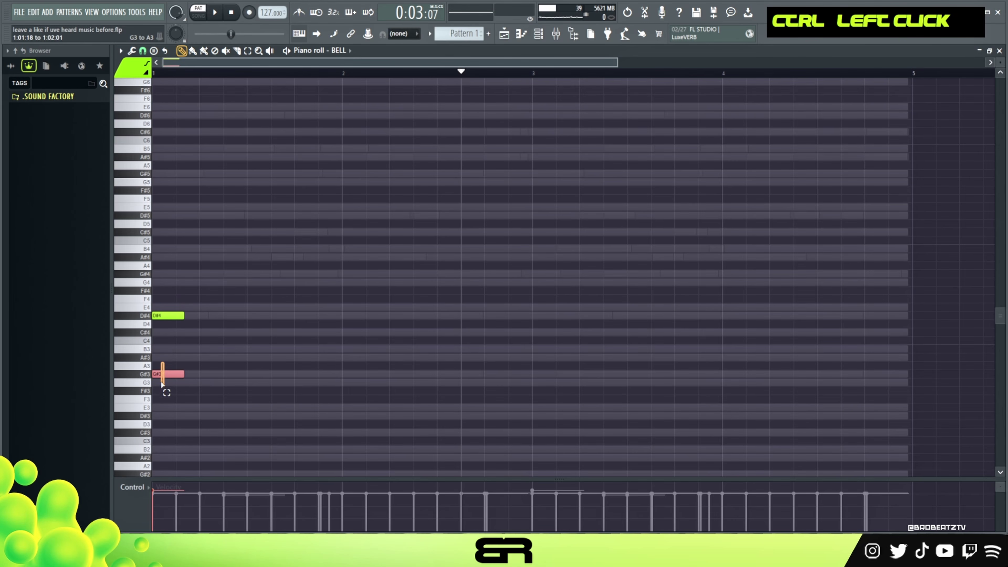
key("ctrl+Up")
key("ctrl+Up")
- Duplicate the D#4, raise the copy an octave to D#5, and move it to step 5 of bar 1
left_click(189, 307, "ctrl")
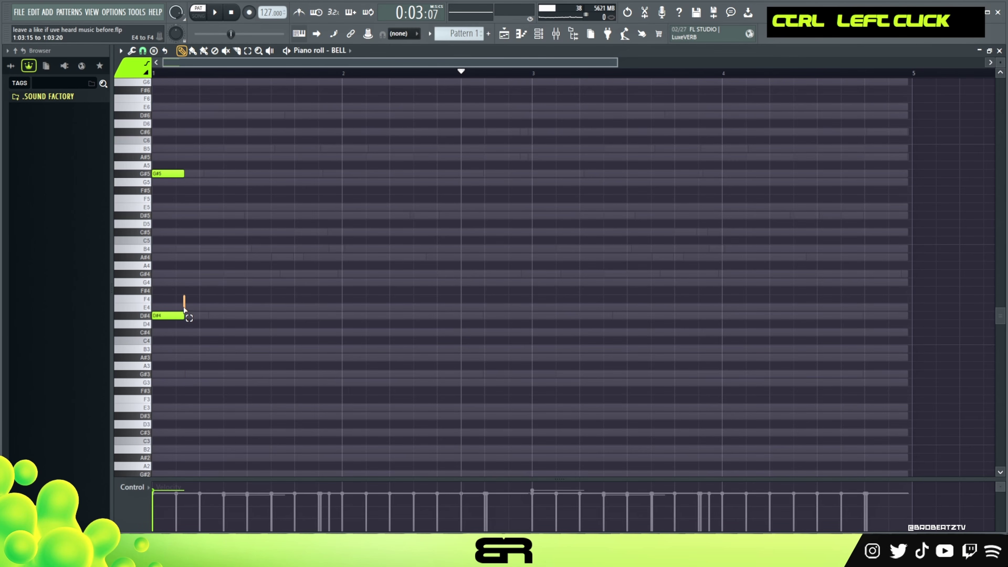
left_click(194, 316, "shift")
key("ctrl+Up")
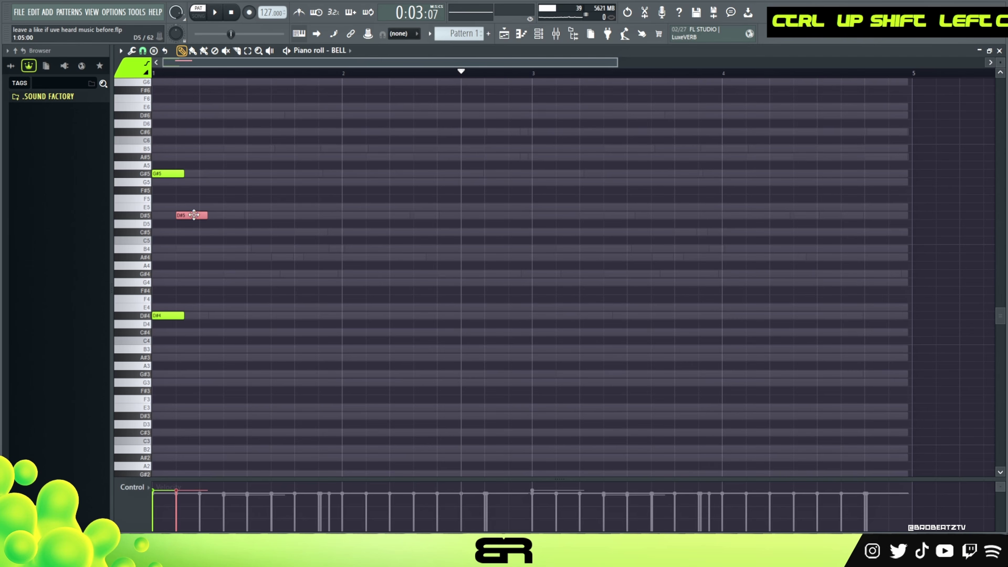
key("shift+Right")
- Lengthen the G#5, D#5 and D#4 bell notes so they end just before bar 3
left_click_drag(185, 137, 419, 330)
left_click_drag(383, 333, 531, 333)
left_click_drag(237, 222, 531, 223)
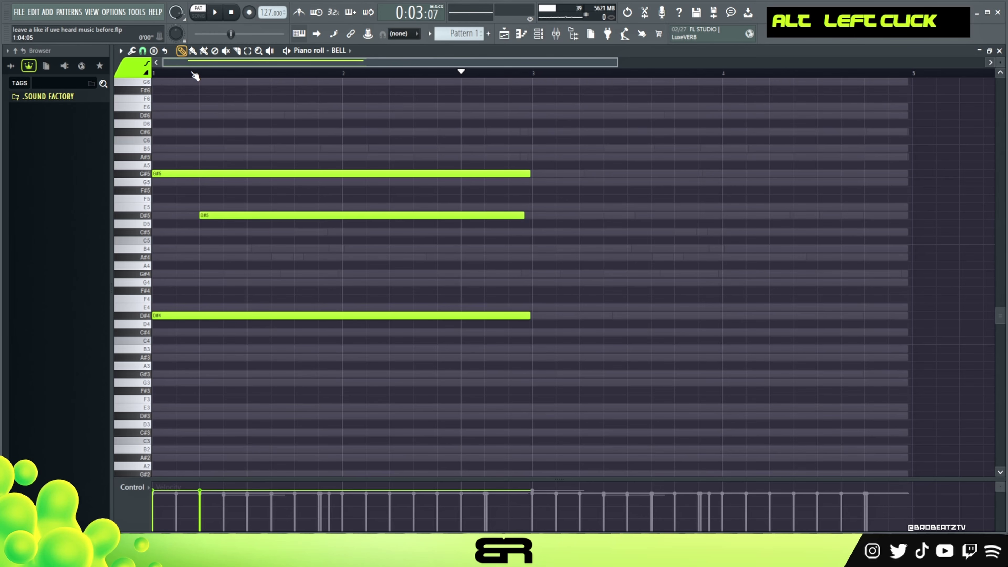
- Play the bell notes with the guitar and lyre from the channel rack and return to the BELL piano roll
key("space")
left_click(540, 35)
key("space")
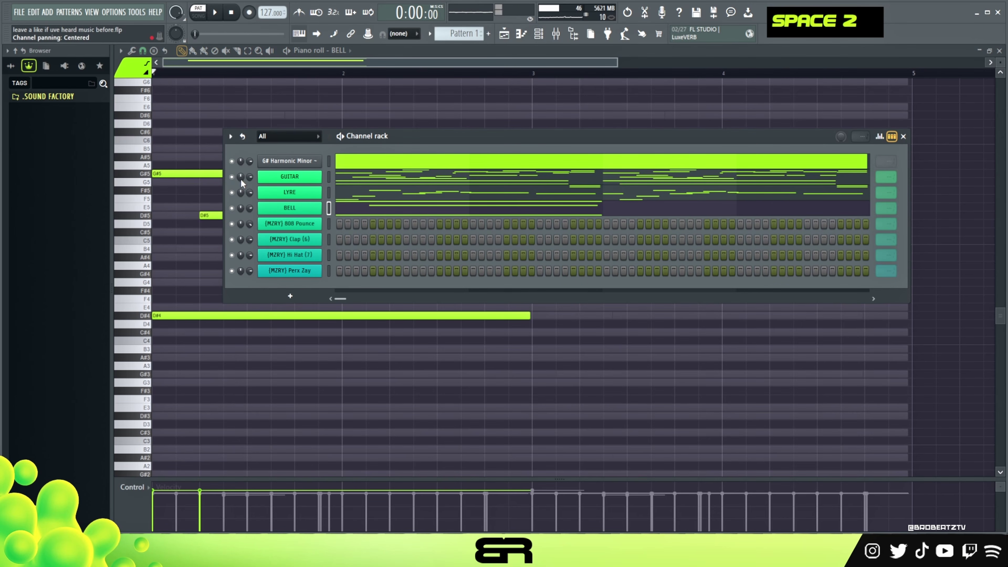
key("space")
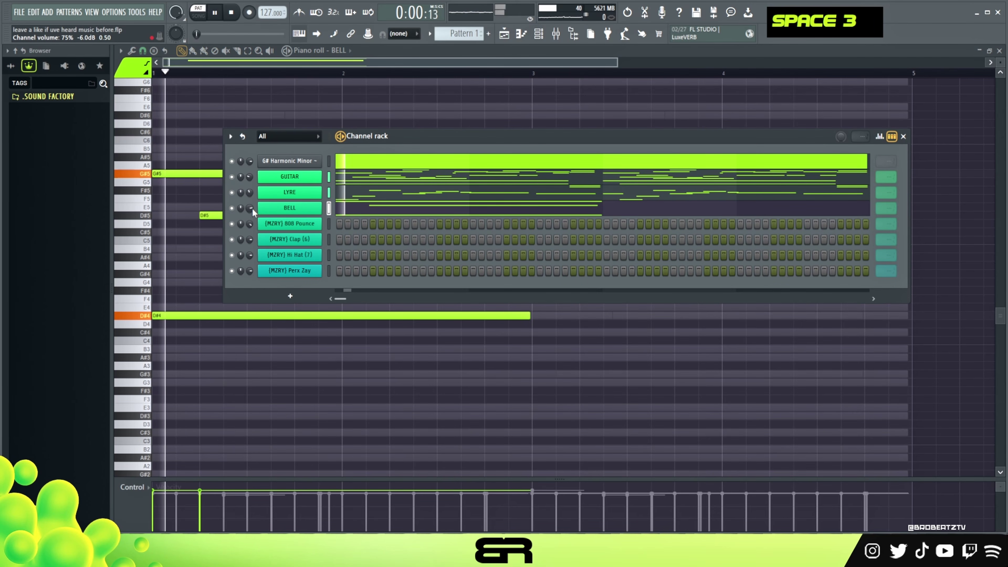
key("space")
key("space")
right_click(254, 128)
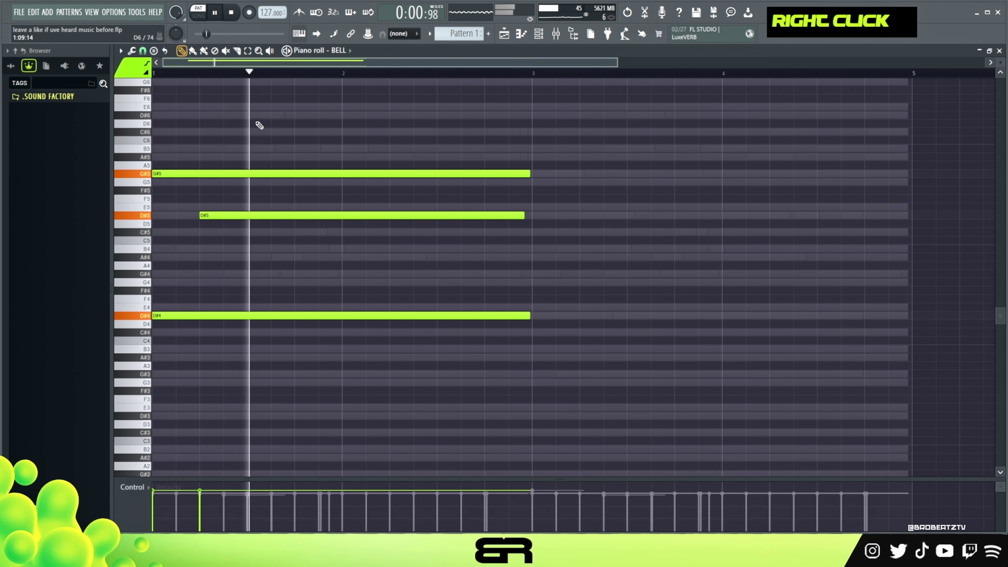
- Add an A#5 bell note at step 13 of bar 2, trimmed to end just before bar 3, and play
left_click(488, 157)
key("space")
key("space")
left_click(803, 158, "alt")
left_click_drag(803, 158, 531, 173)
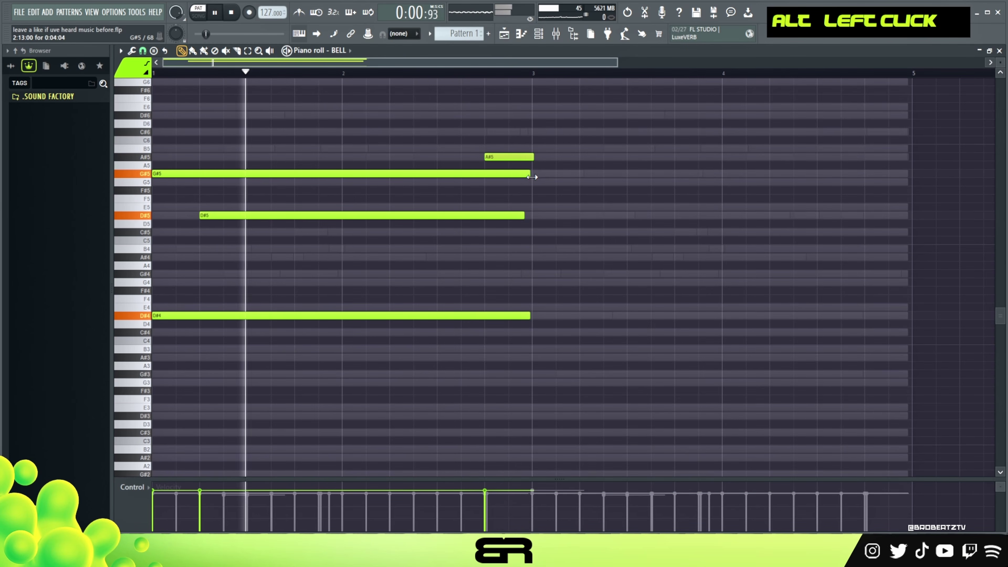
key("space")
left_click_drag(472, 140, 529, 171)
- Examine the C#6 and A#5 notes at the end of bar 2 in the LYRE piano roll and reopen the BELL piano roll
key("F6")
left_click(424, 195)
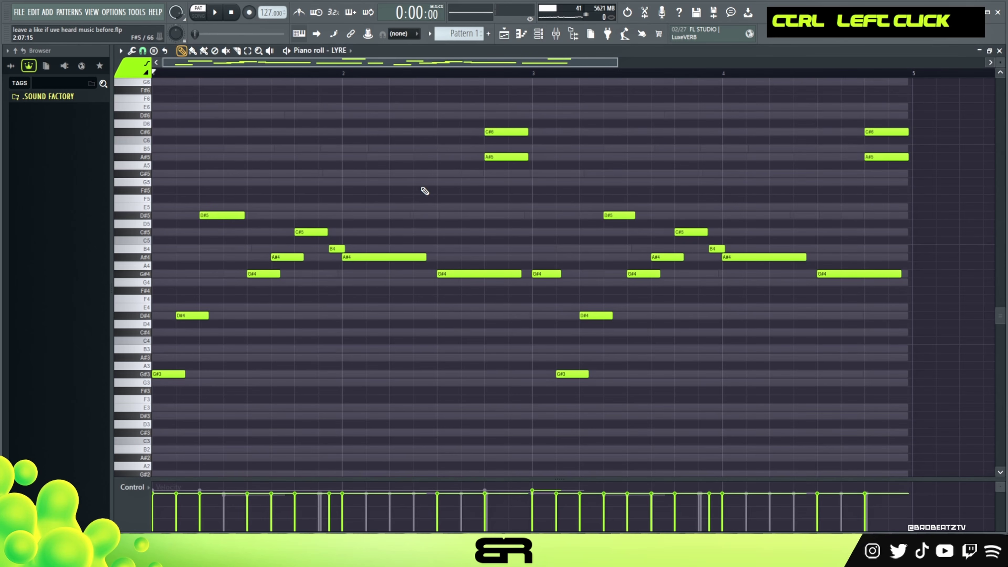
left_click_drag(482, 112, 500, 159)
left_click(516, 102)
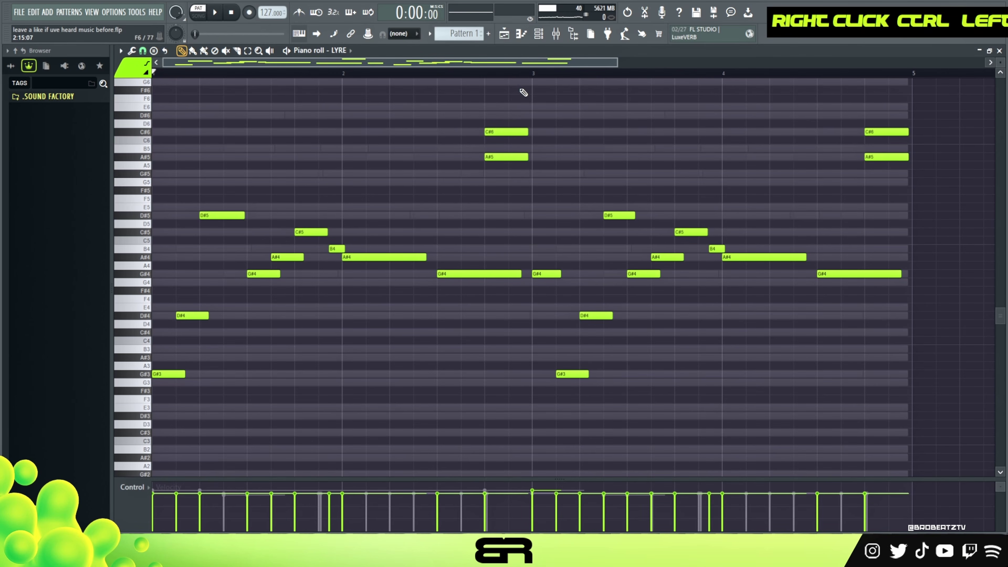
left_click(538, 40)
left_click(349, 215)
key("space")
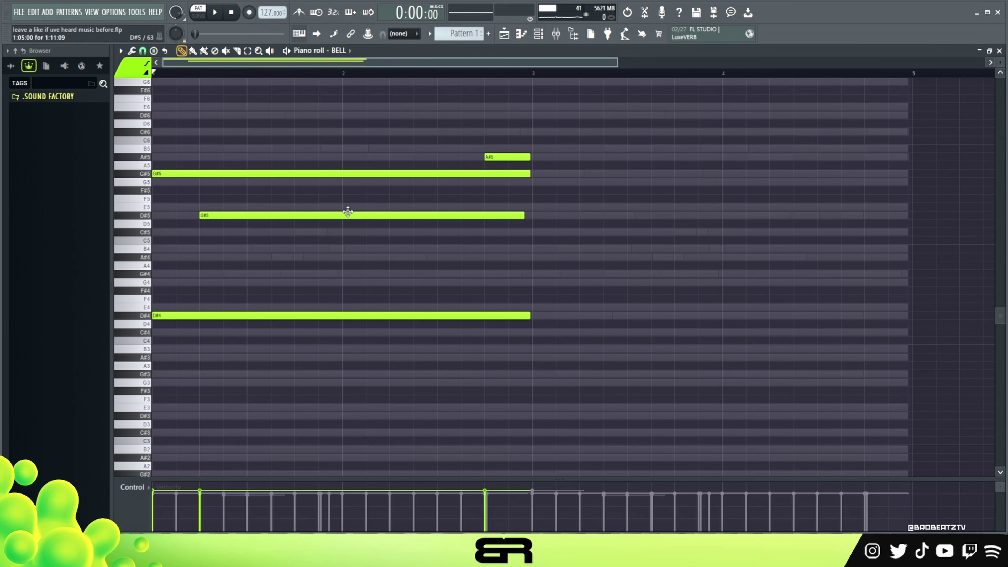
- Duplicate the entire two-bar bell phrase to start at bar 3 and play the pattern
key("ctrl+a")
left_click_drag(183, 175, 553, 194, "shift")
right_click(567, 292)
key("space")
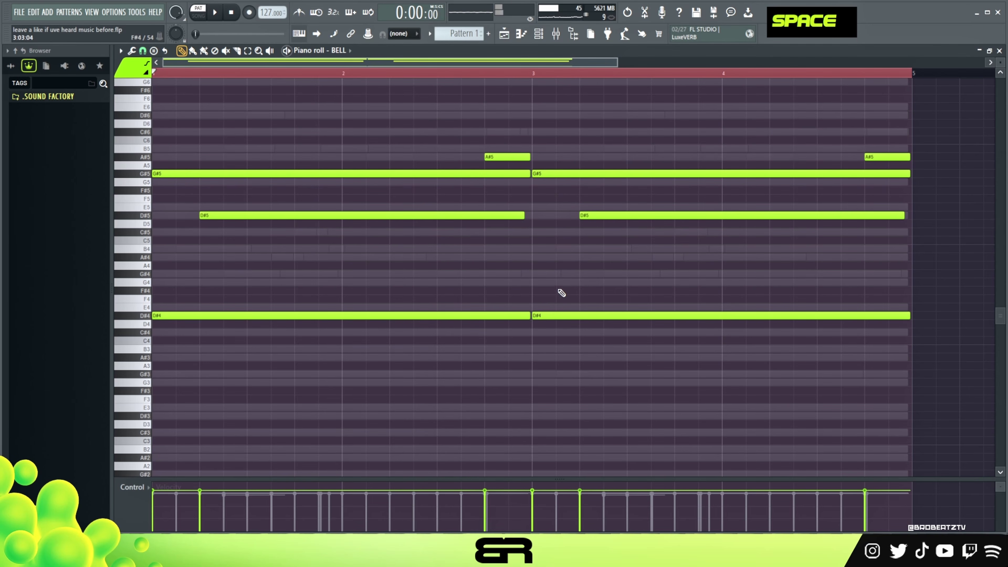
- Raise bar 3's D#4 to G#4 and the A#5 at the end of bar 4 to C#6, and play the second half
left_click_drag(564, 315, 566, 271)
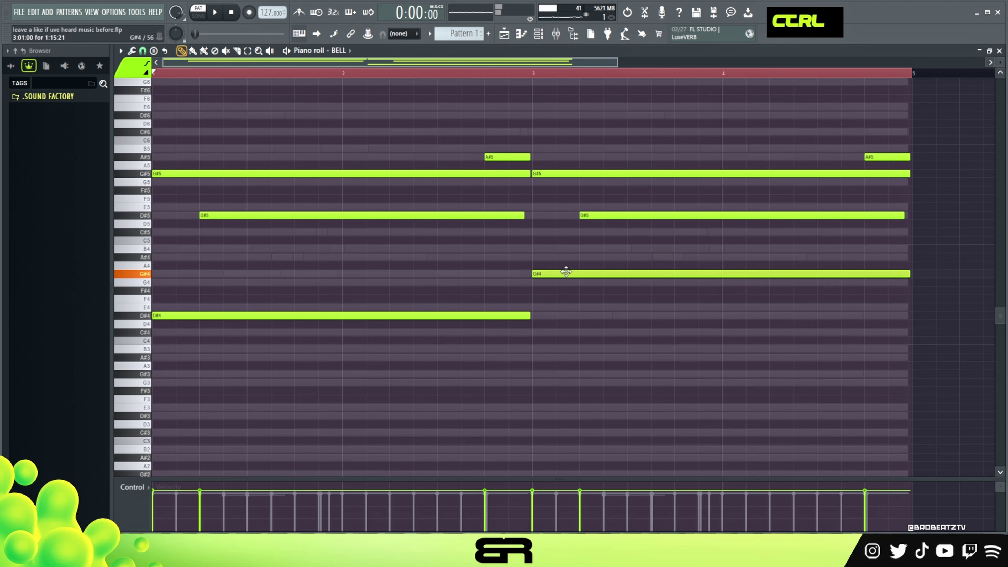
left_click_drag(549, 144, 571, 306, "ctrl")
right_click(816, 191)
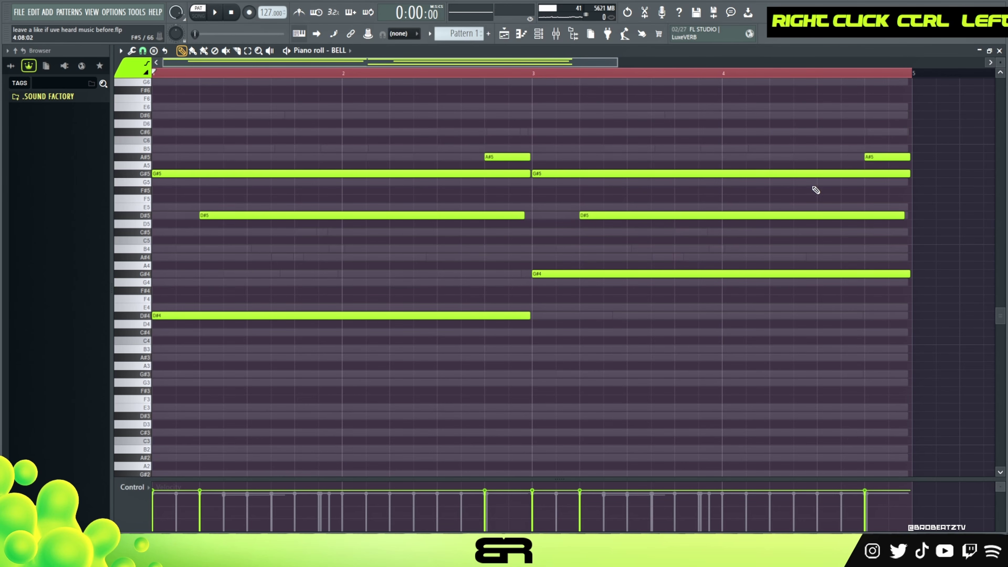
left_click_drag(874, 155, 872, 129)
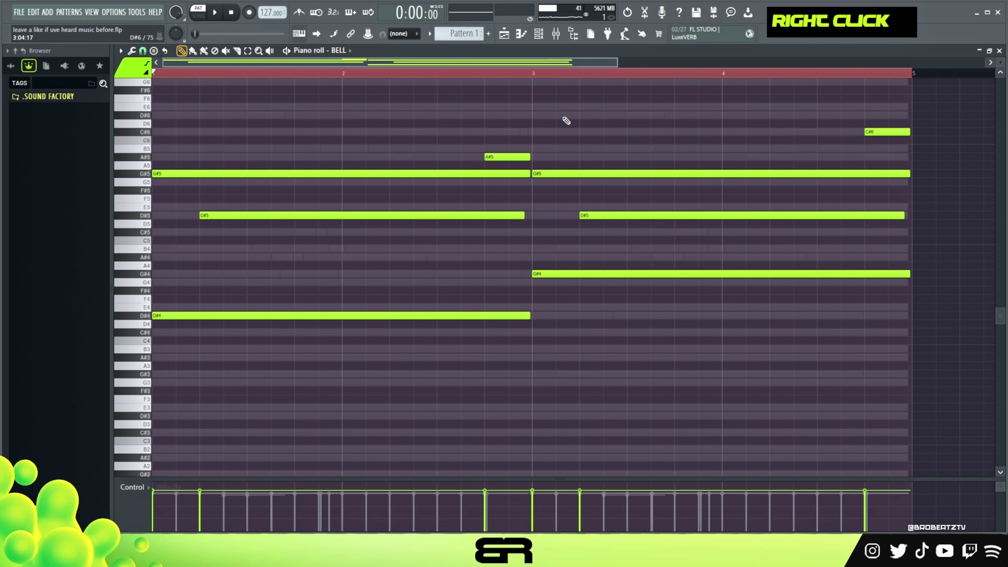
double_click(436, 74)
key("space")
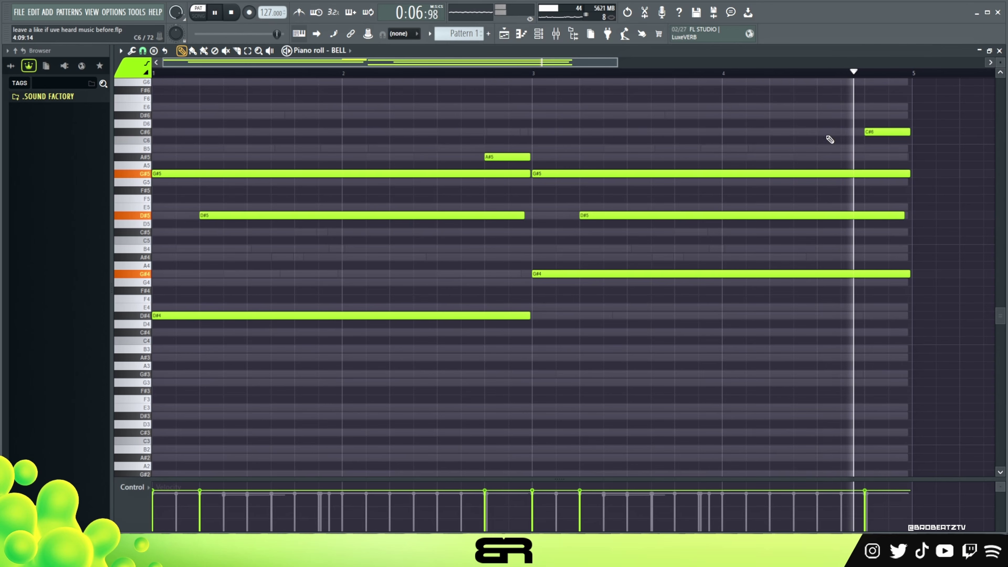
key("space")
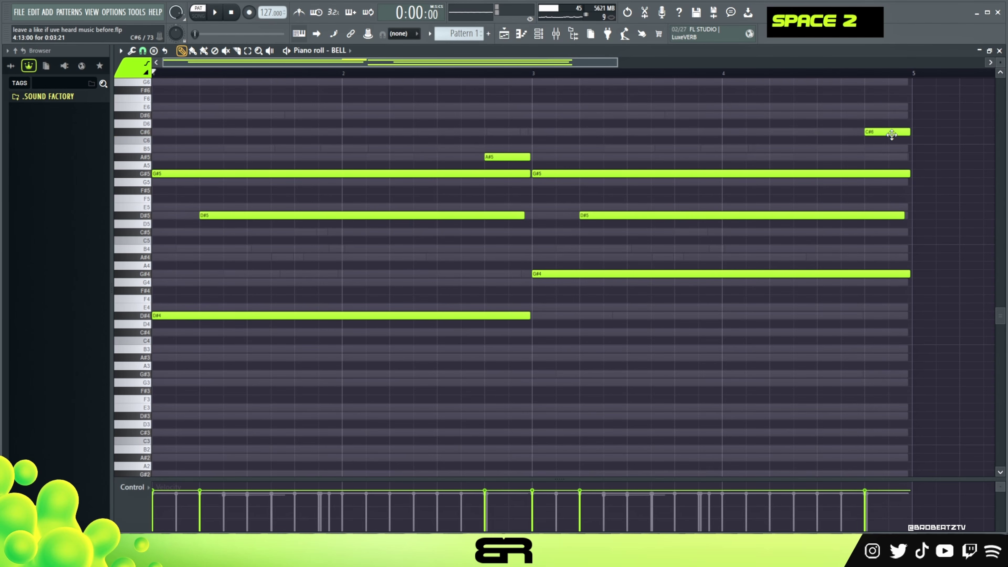
- Check the channel volumes in the channel rack while the pattern plays and reset the BELL channel's volume
left_click(540, 36)
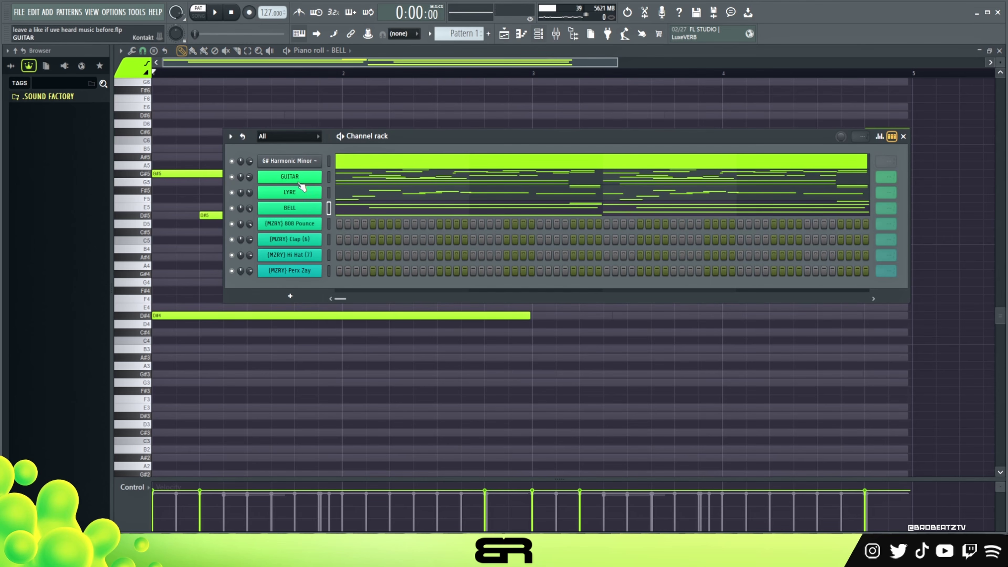
right_click(250, 193)
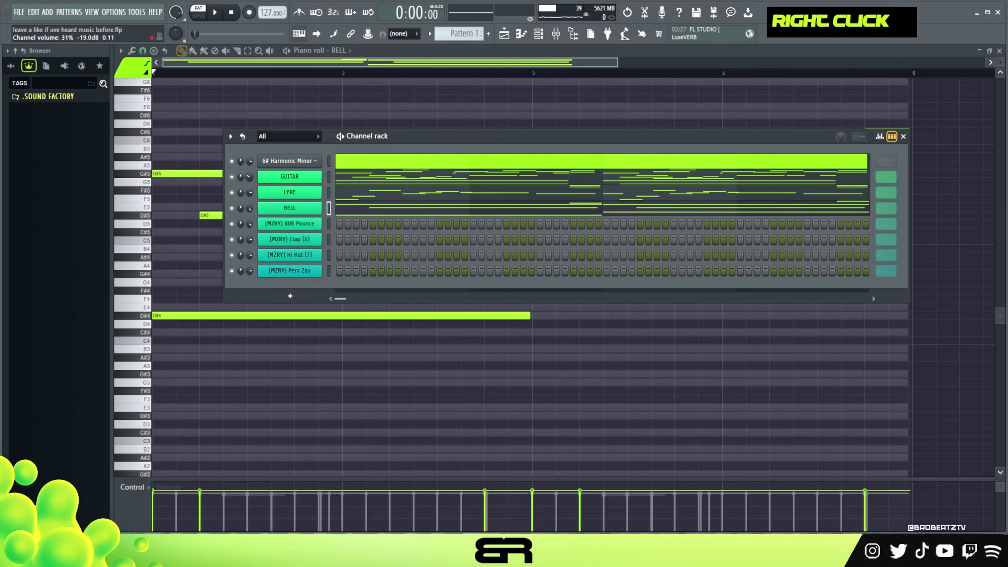
key("space")
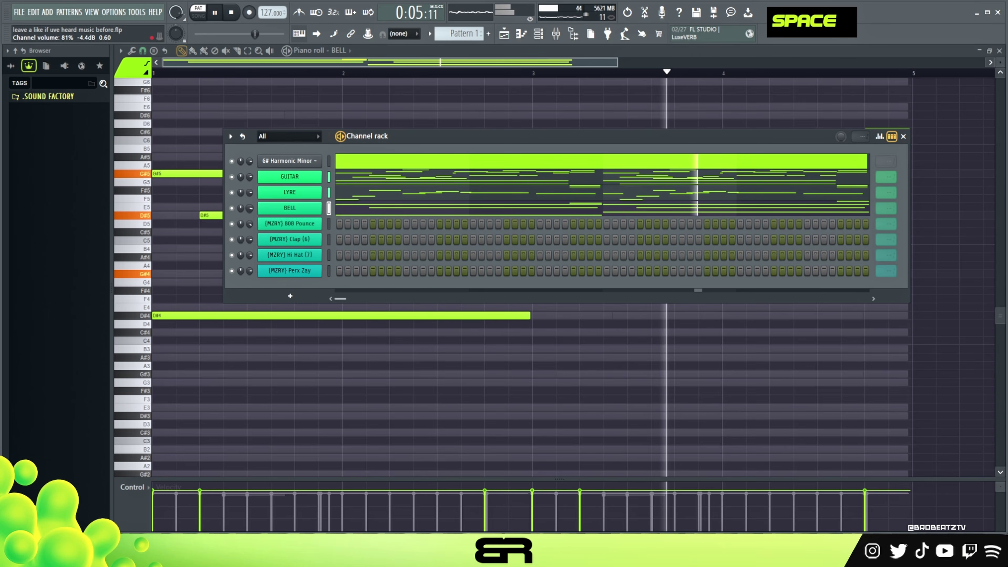
right_click(250, 209)
left_click(256, 214)
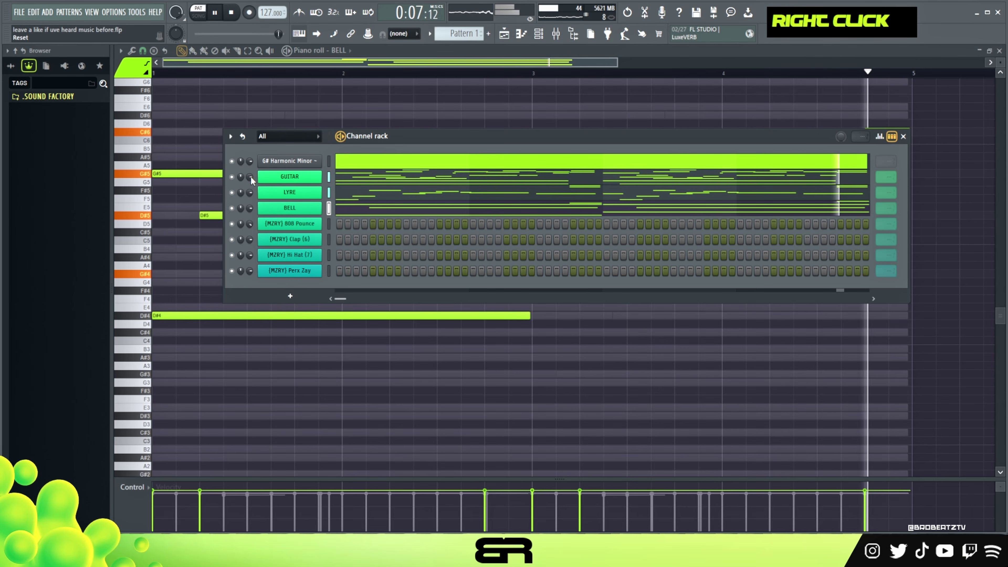
- Stop playback and review the effects on the mixer tracks routed from GUITAR: both TWINKLE tracks, AMBIENCE and REV
key("space")
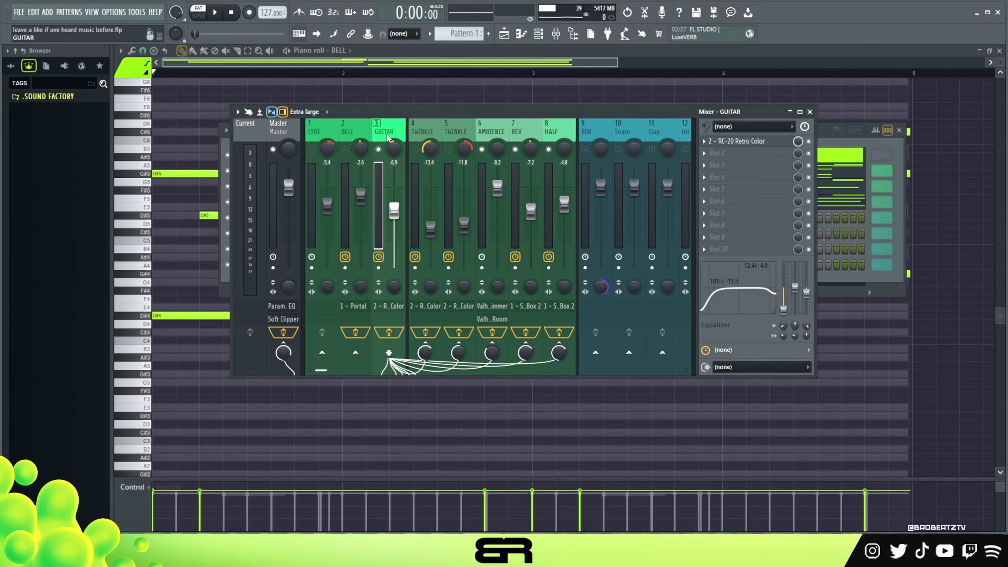
left_click_drag(407, 133, 493, 134)
left_click_drag(427, 135, 560, 138)
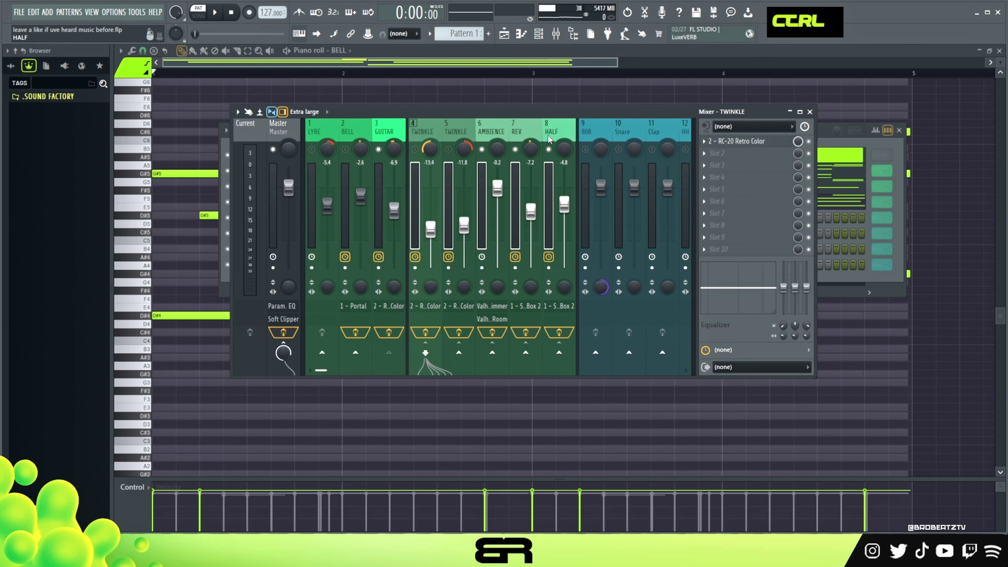
left_click(455, 133)
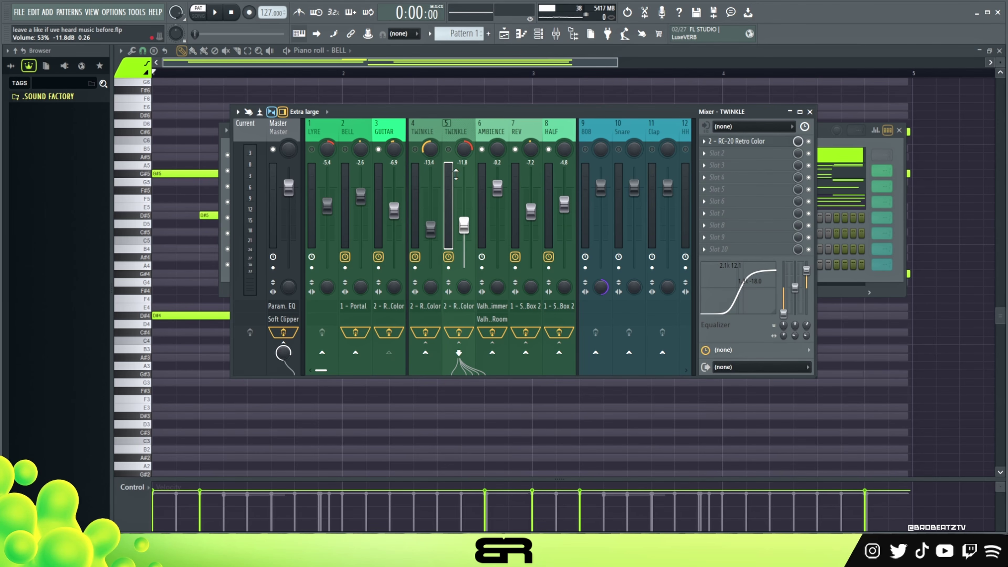
left_click(490, 134)
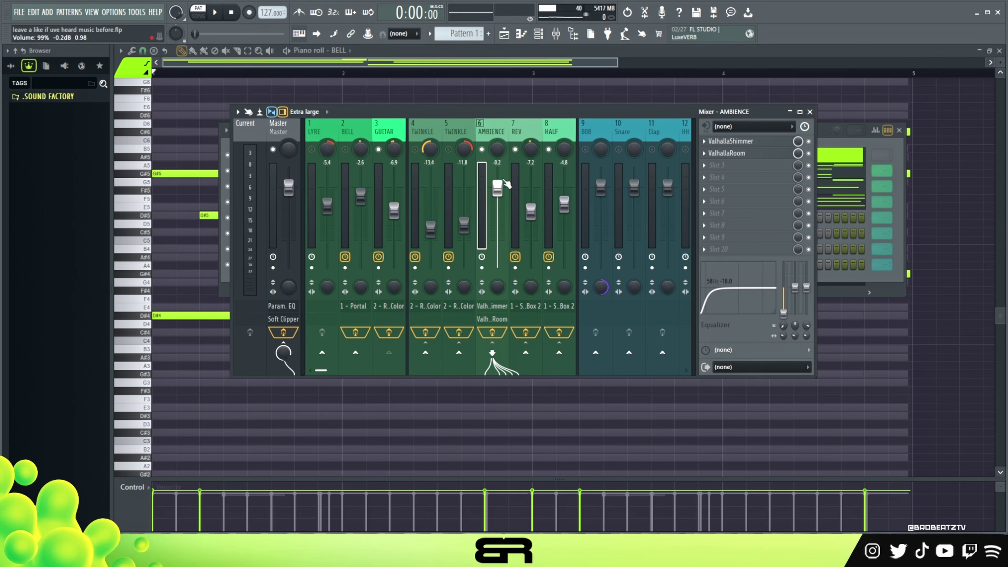
left_click(517, 134)
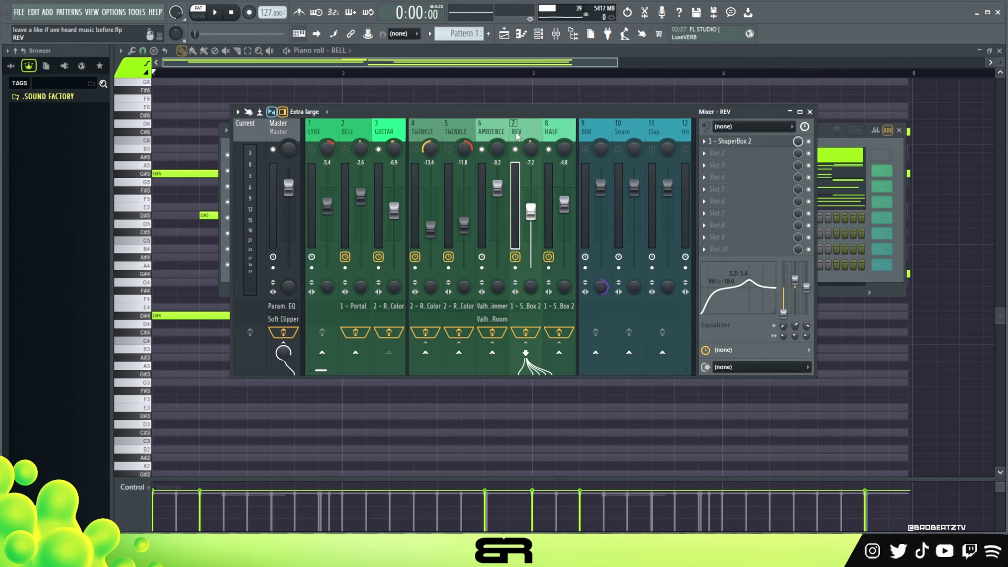
- Inspect the ShaperBox 2 curves on the REV and HALF mixer tracks and play the guitar part through its effects
left_click(732, 143)
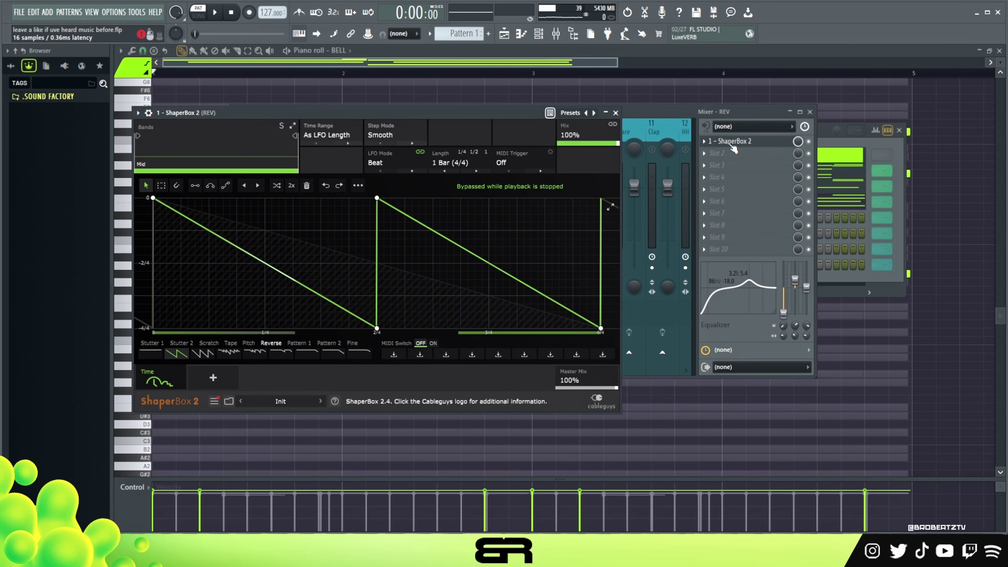
key("Escape")
left_click(555, 133)
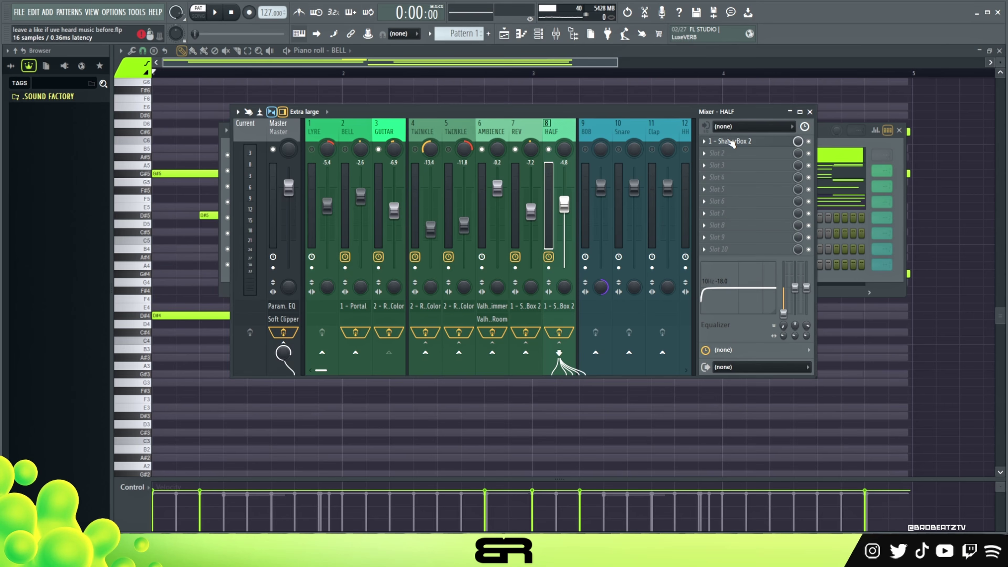
left_click(731, 143)
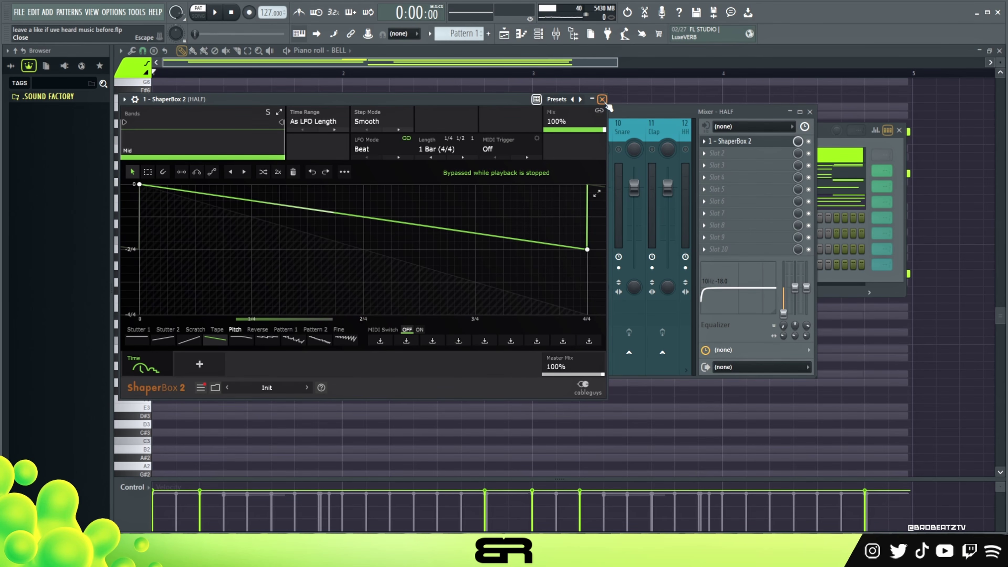
key("Escape")
key("space")
key("space")
key("space")
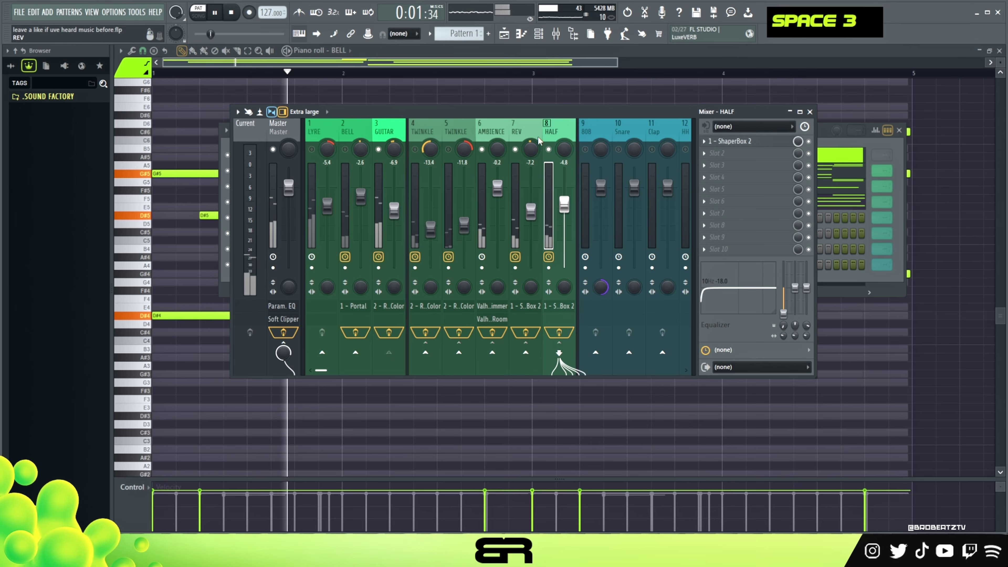
key("space")
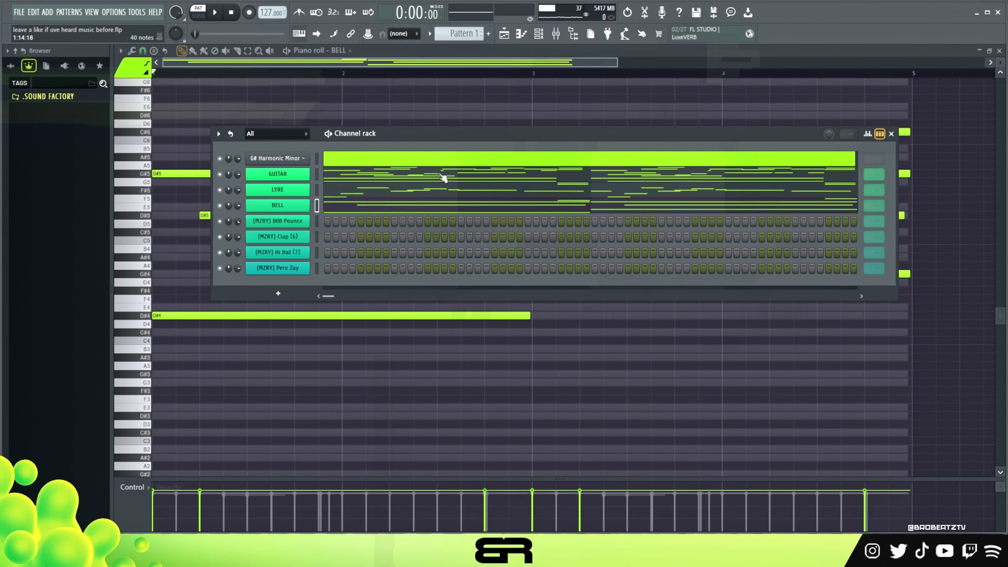
- Open the 808 Pounce piano roll, and switch to the BELL piano roll to check its notes
right_click(306, 220)
left_click(330, 221)
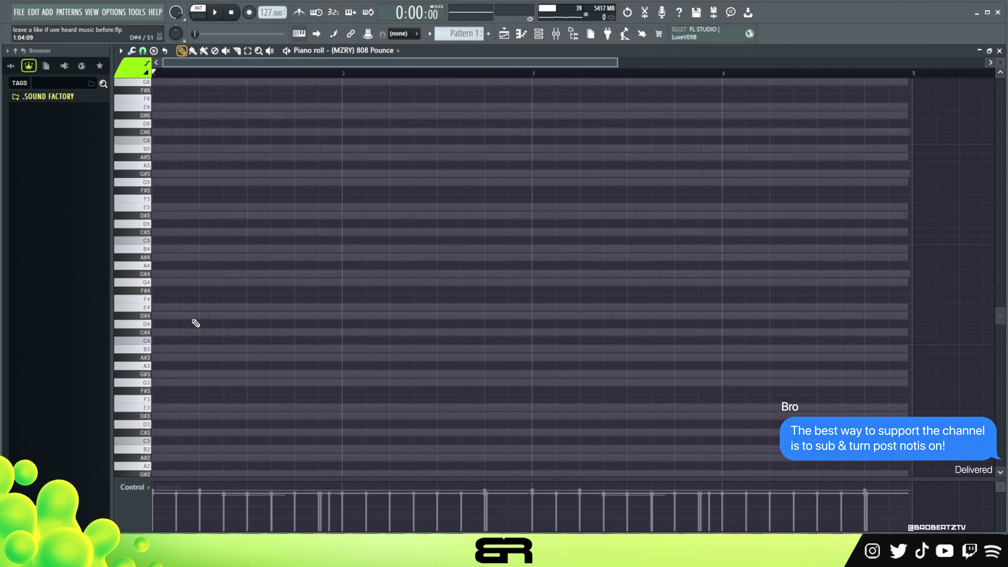
left_click(538, 35)
left_click(358, 206)
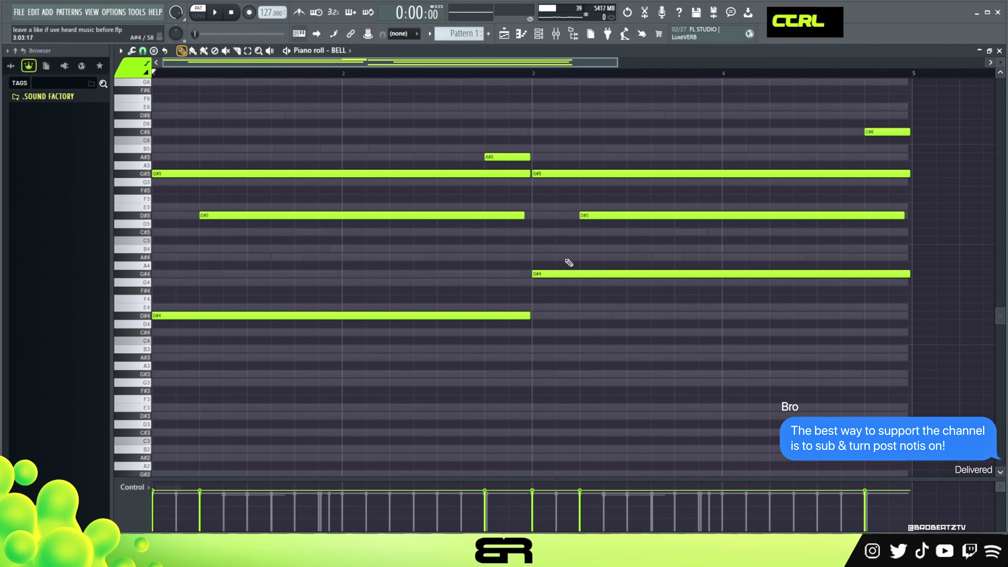
- Add a G#4 note at the start of bar 1 in the 808 Pounce piano roll and raise it an octave to G#5
left_click(539, 35)
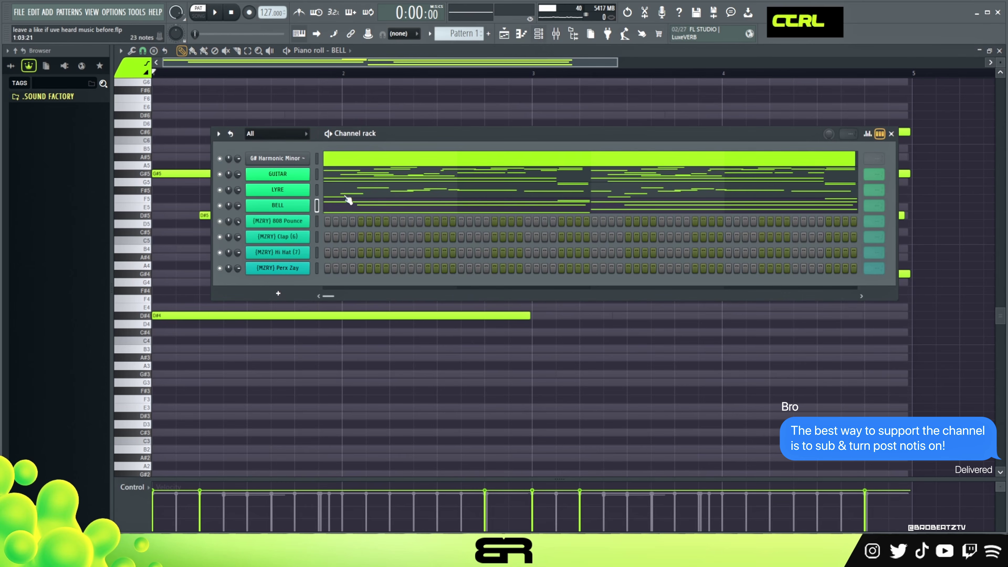
right_click(302, 225)
left_click(349, 220)
left_click(159, 274)
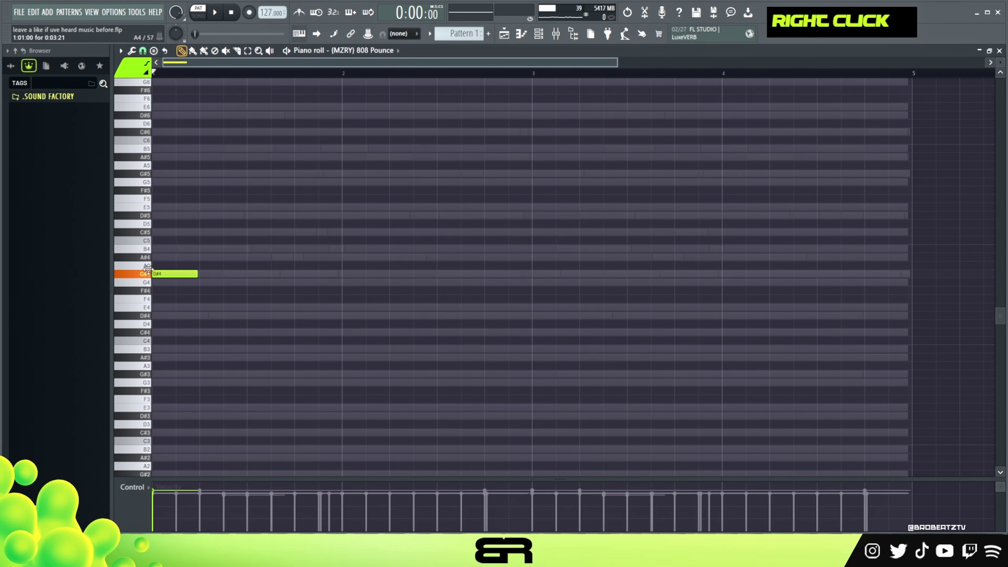
left_click(174, 274, "ctrl")
key("space")
key("ctrl+Up")
key("space")
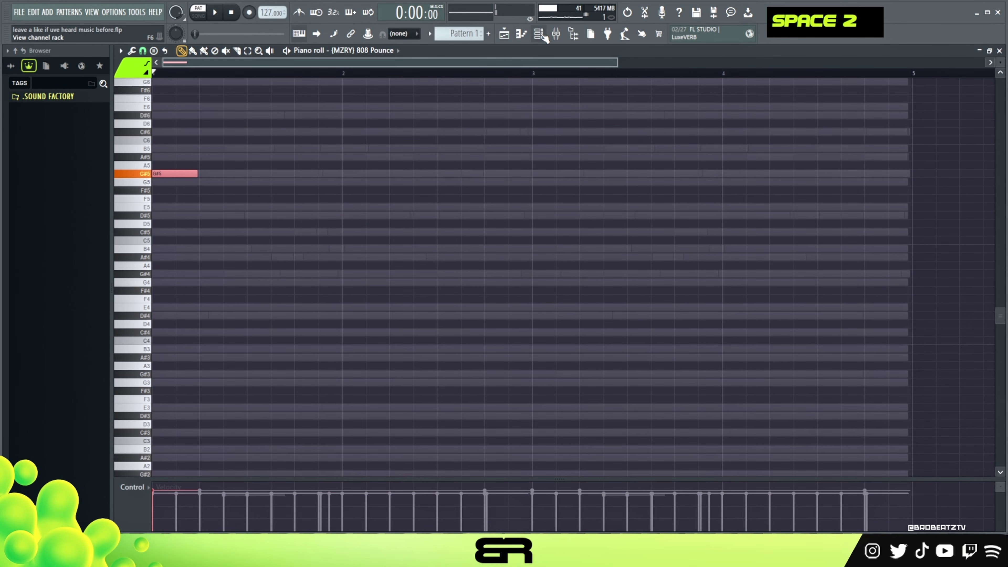
- Unmute all mixer tracks and play the pattern with the 808
left_click(556, 34)
right_click(330, 101)
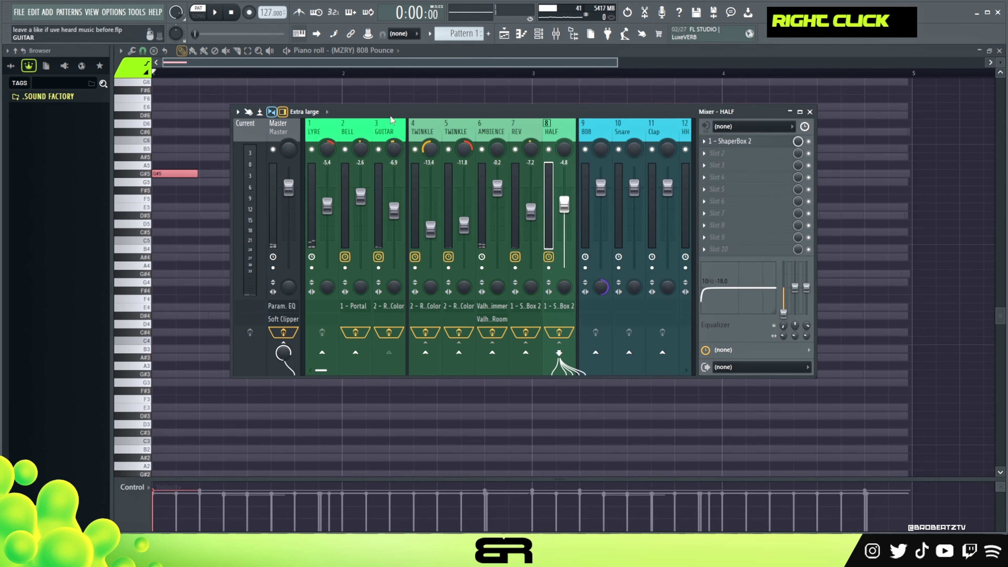
key("space")
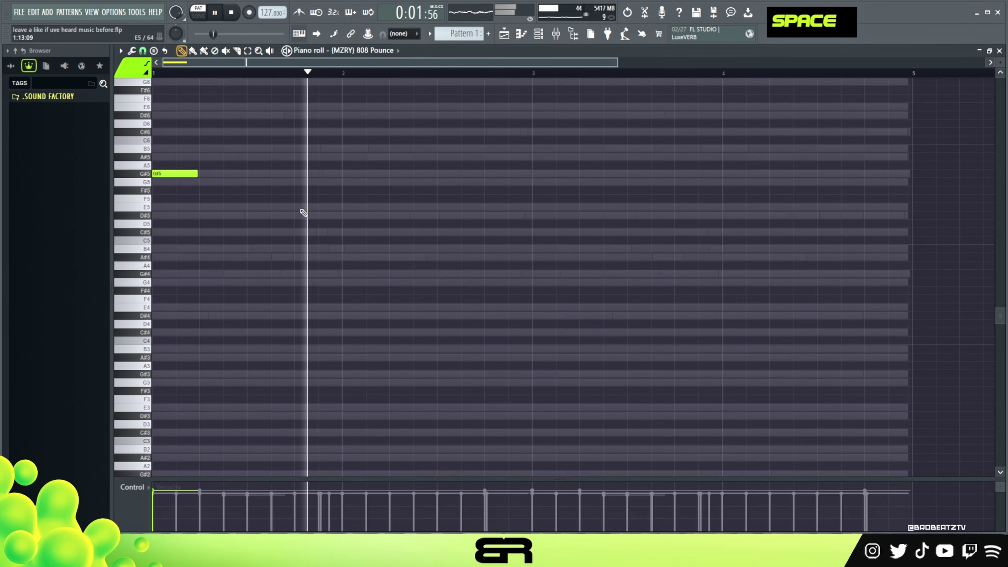
- Add two D#5 808 notes, one just before bar 2 and one in the first half of bar 2
key("space")
key("space")
left_click(324, 216)
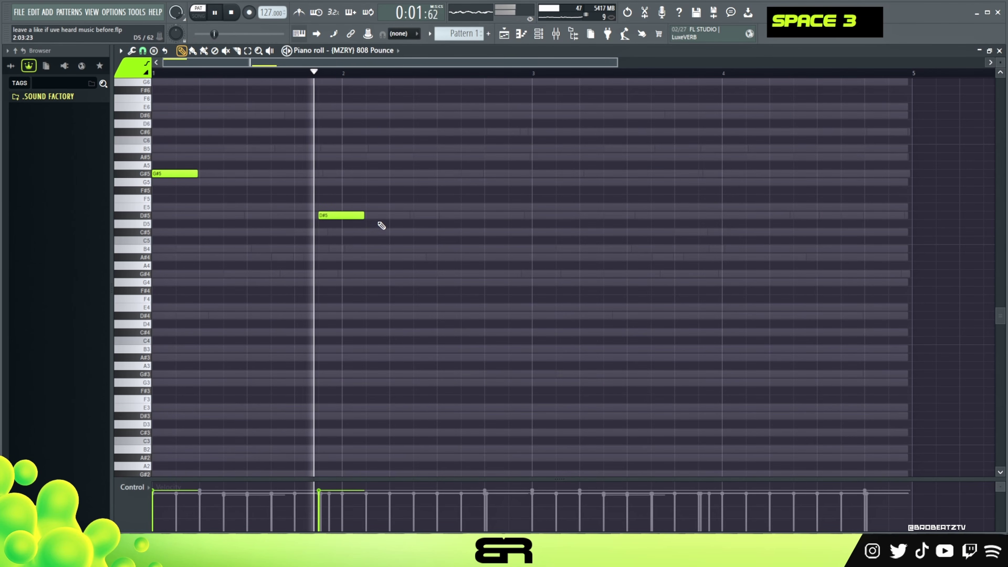
left_click(395, 216)
- Raise the 808 notes' velocities to maximum and duplicate the two-bar 808 phrase to start at bar 3
key("ctrl+a")
key("space")
left_click_drag(186, 176, 566, 176)
right_click(550, 232)
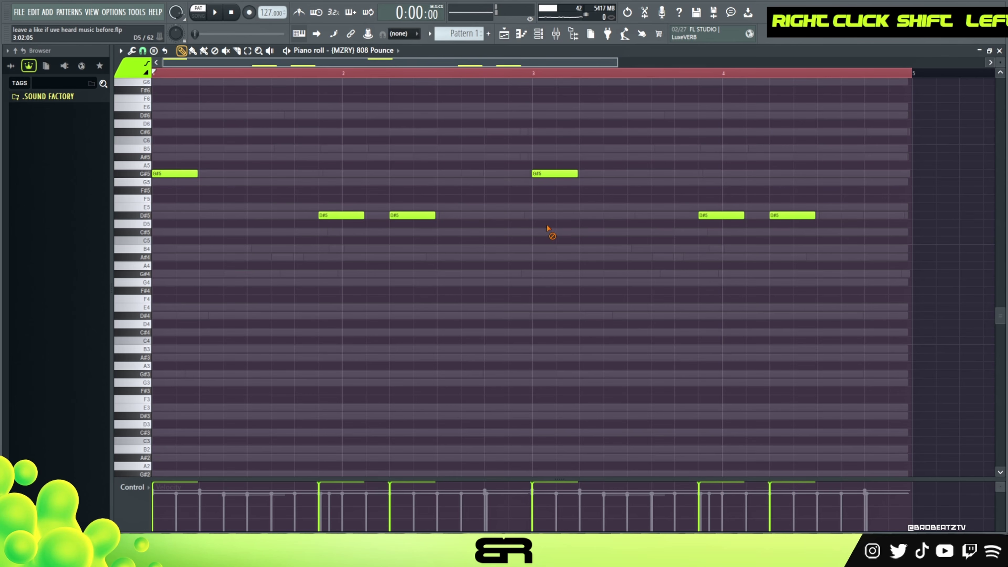
key("space")
right_click(540, 173)
- Add Clap hits on steps 9 and 25 and a Perx Zay hit on step 19 in the channel rack during playback
left_click(538, 33)
key("space")
key("space")
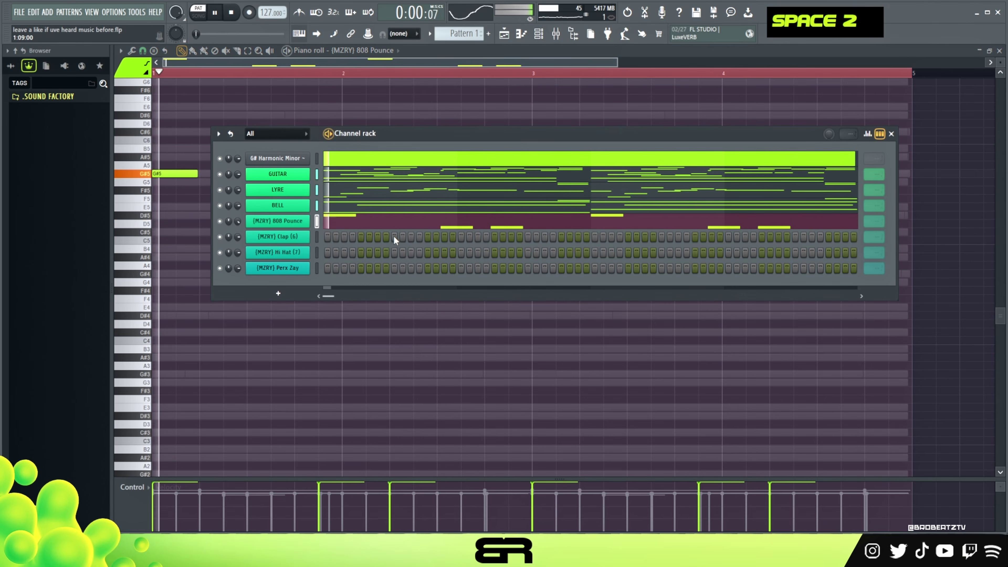
left_click(529, 237)
left_click(478, 269)
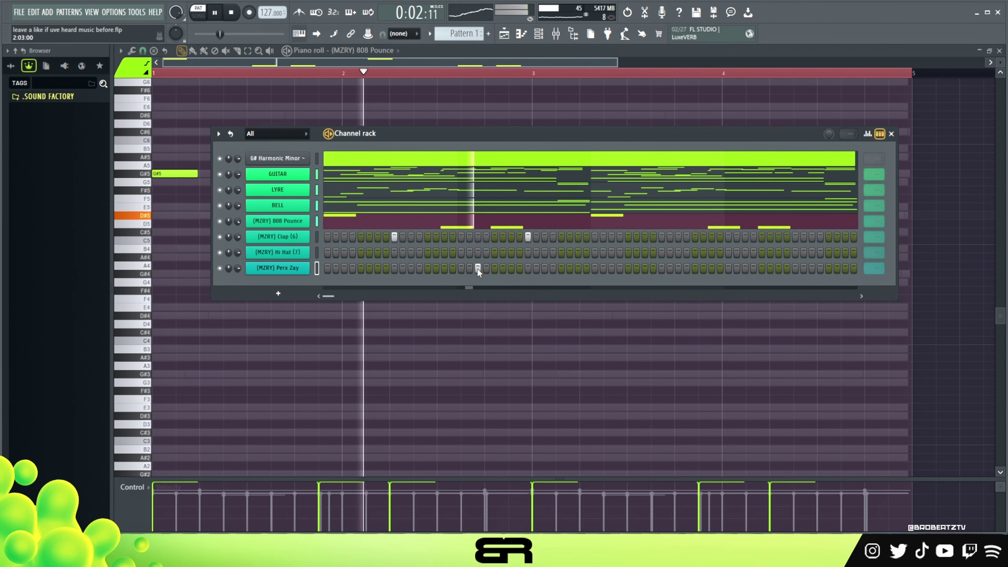
- Raise the velocity of both Clap hits in the piano roll and return to the channel rack
right_click(306, 237)
key("space")
left_click(329, 238)
key("ctrl+a")
scroll(369, 245, "up", 5)
left_click(545, 38)
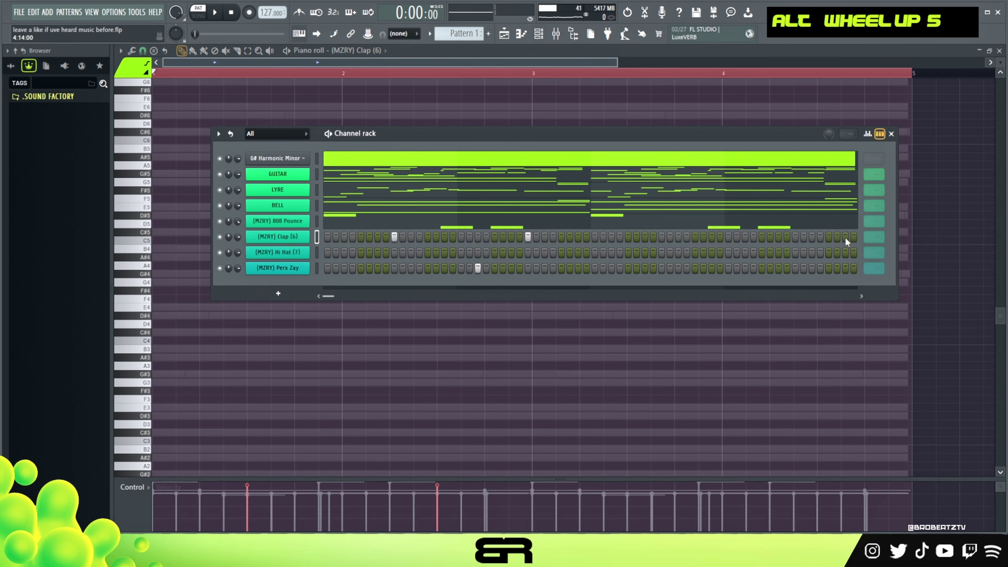
- Set the Clap and Perx Zay loop points to the next bar so both channels loop every 32 steps
right_click(874, 237)
left_click(877, 310)
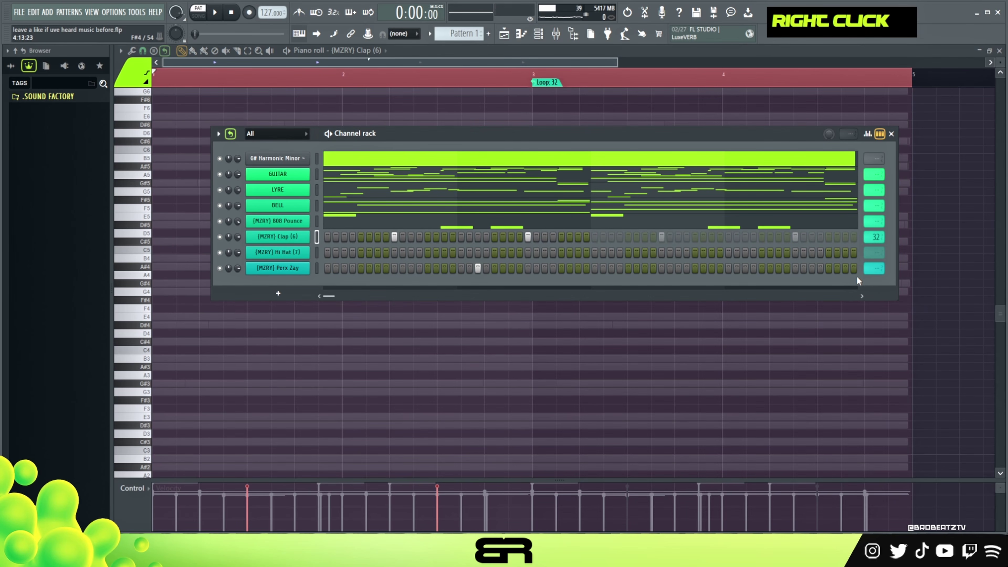
right_click(873, 268)
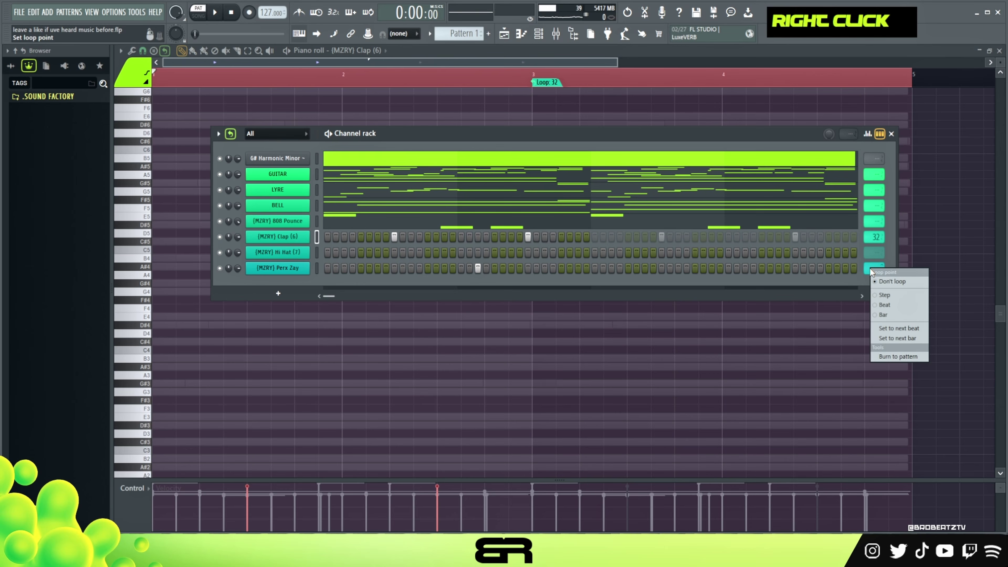
left_click(898, 340)
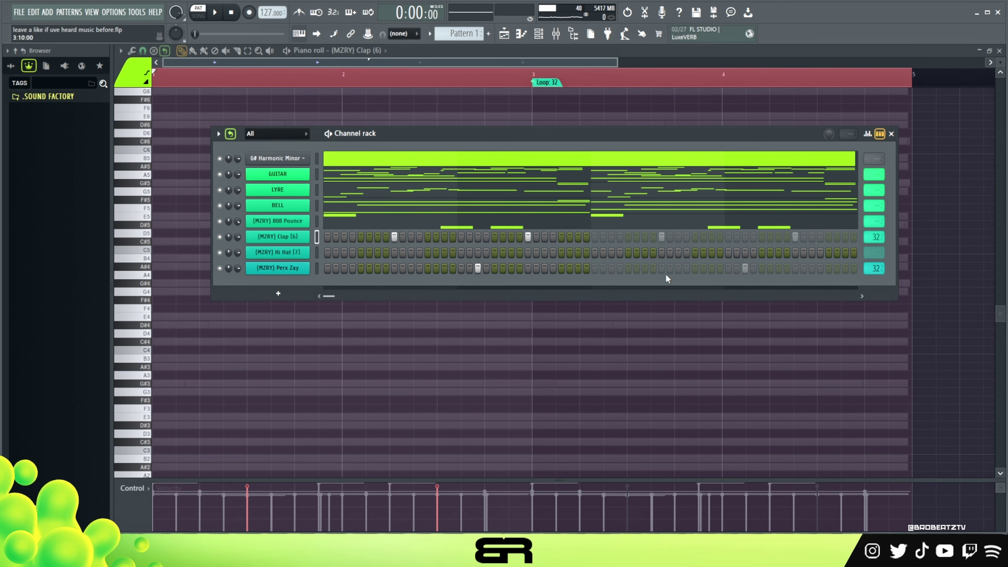
- Reposition the channel rack and play the pattern with the looped clap and percussion
mouse_move(431, 132)
left_mouse_down()
mouse_move(387, 175)
mouse_move(415, 135)
left_mouse_up()
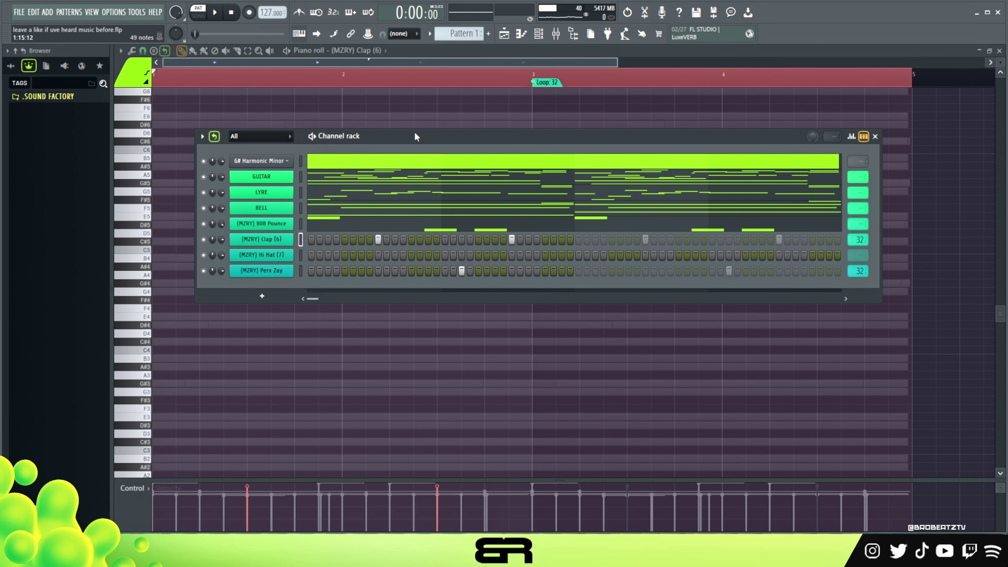
key("space")
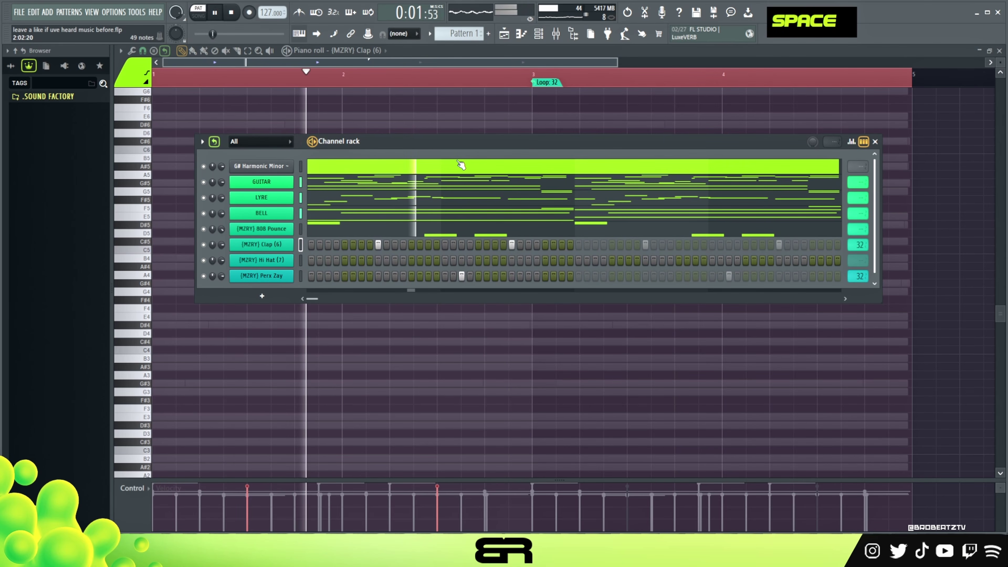
key("space")
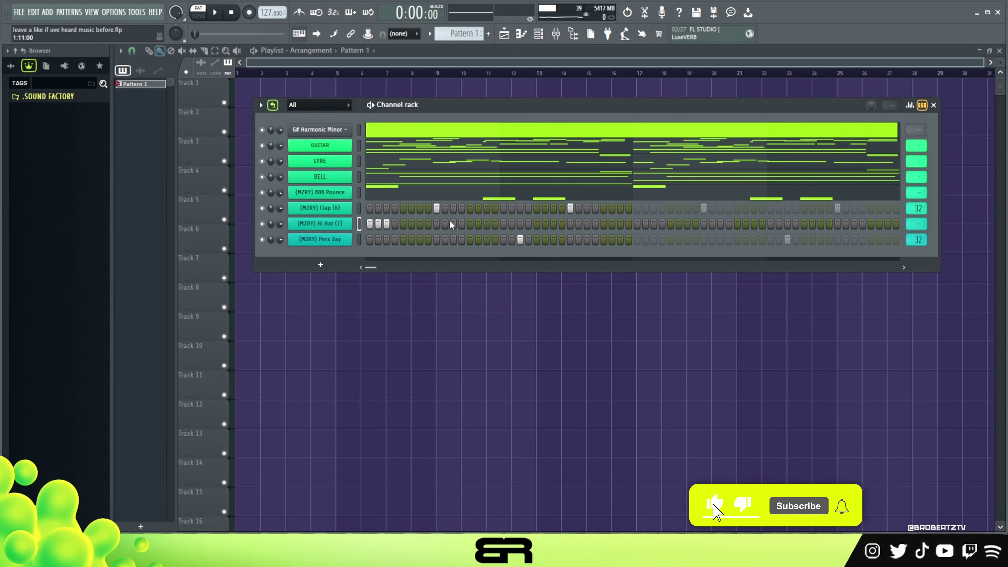
- Add Hi Hat hits on steps 15 to 17 and step 21 in the channel rack while playing the pattern
key("space")
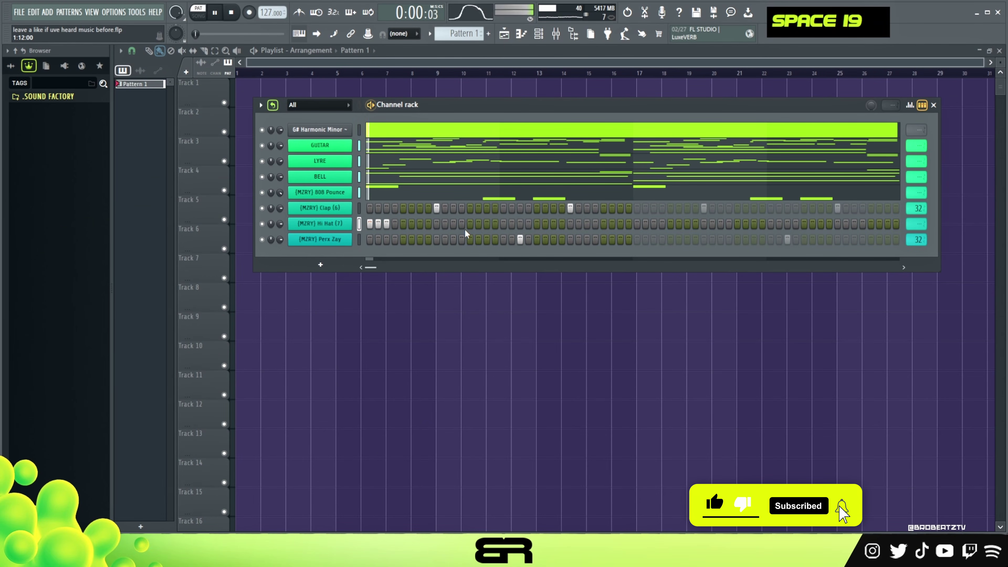
left_click_drag(486, 225, 503, 225)
left_click(536, 224)
key("space")
key("space")
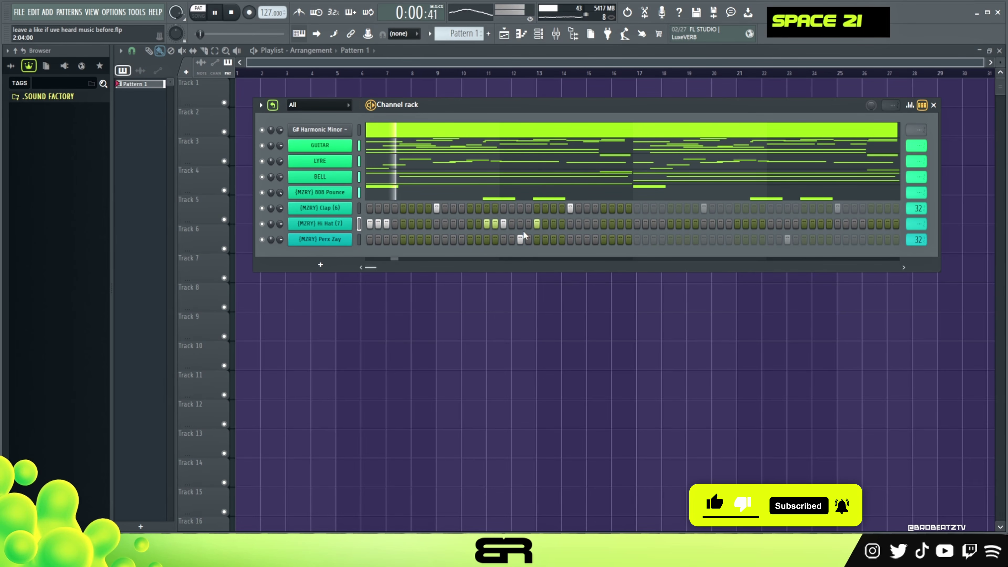
- Open the Hi Hat channel's piano roll and play its hits in the first two bars
right_click(330, 223)
left_click(341, 226)
scroll(221, 74, "up", 5)
key("space")
scroll(160, 99, "up", 2)
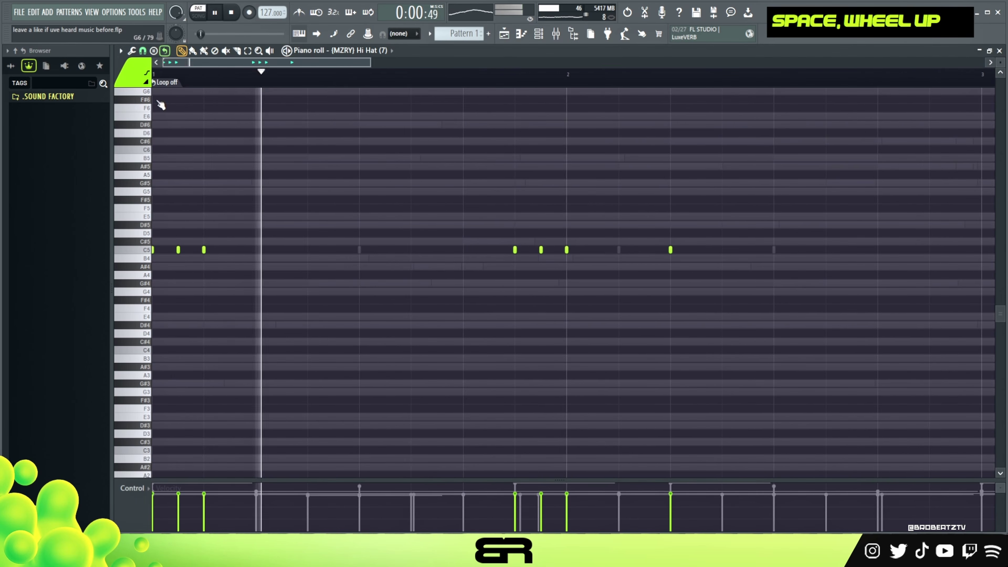
key("space")
key("space")
- Add a G4 Hi Hat note at step 13 of bar 1, trim it to about 0:01:18, and check the snap options
left_click(462, 293)
left_click(507, 318, "ctrl")
scroll(513, 318, "down", 6)
right_click(513, 318)
scroll(549, 293, "down", 3)
left_click_drag(560, 293, 507, 294)
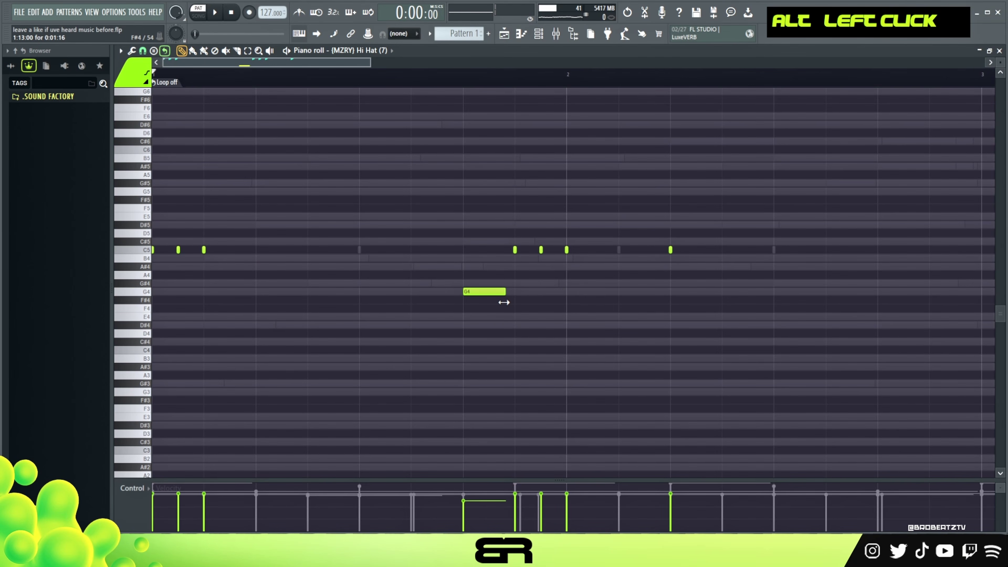
left_click(144, 51)
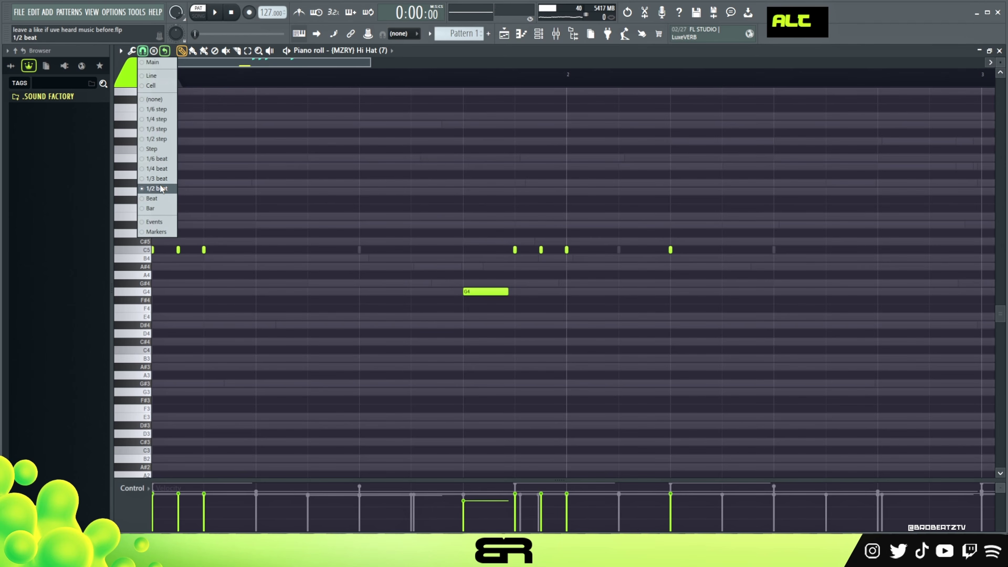
right_click(192, 197)
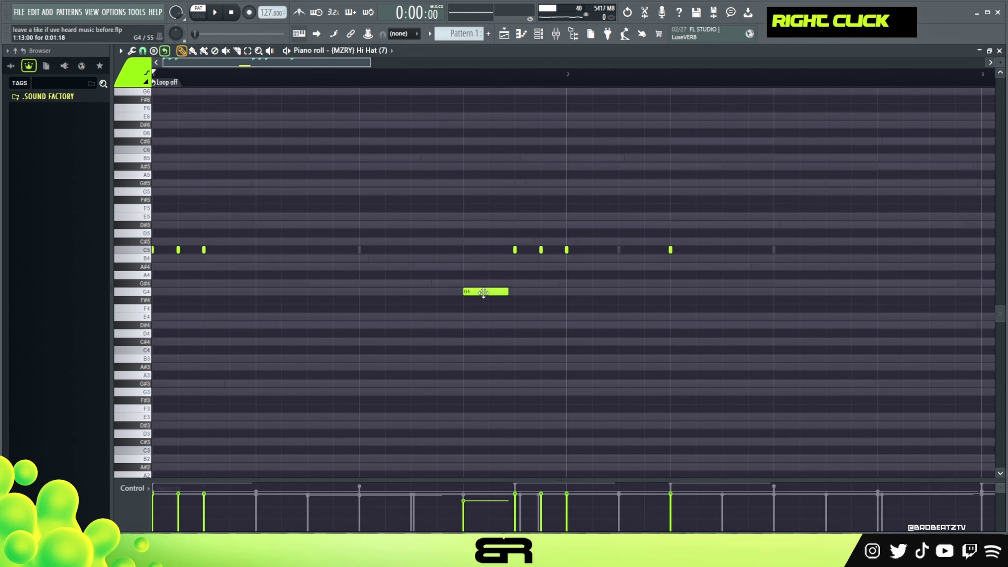
- Shorten the G4 Hi Hat note, place a second G4 one step after it, and lower the second's velocity to about 40%
left_click_drag(507, 293, 514, 312)
key("space")
left_click(490, 513)
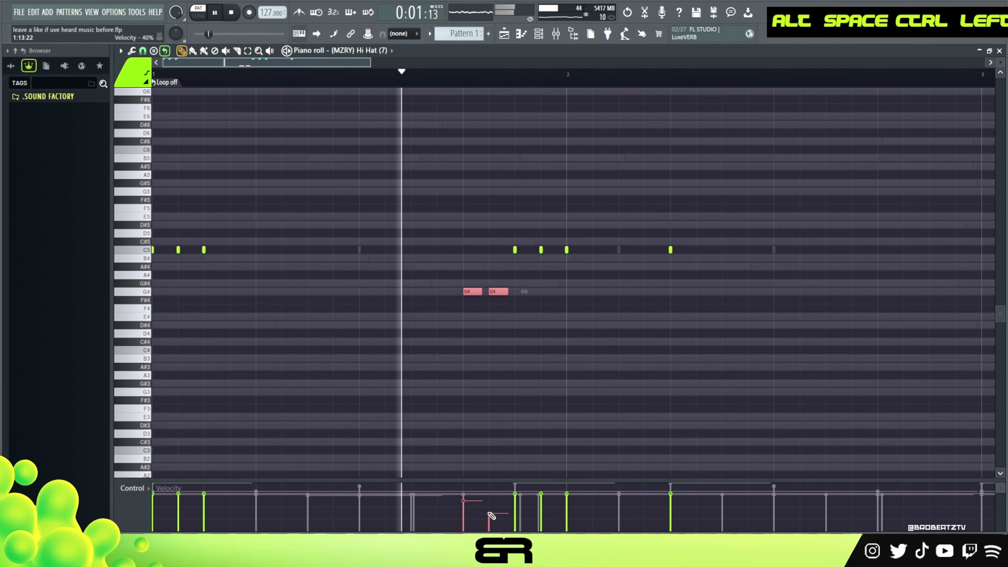
- Lower the first G4 Hi Hat note's velocity slightly and add G4 notes at steps 4 and 7 of bar 2
key("space")
key("space")
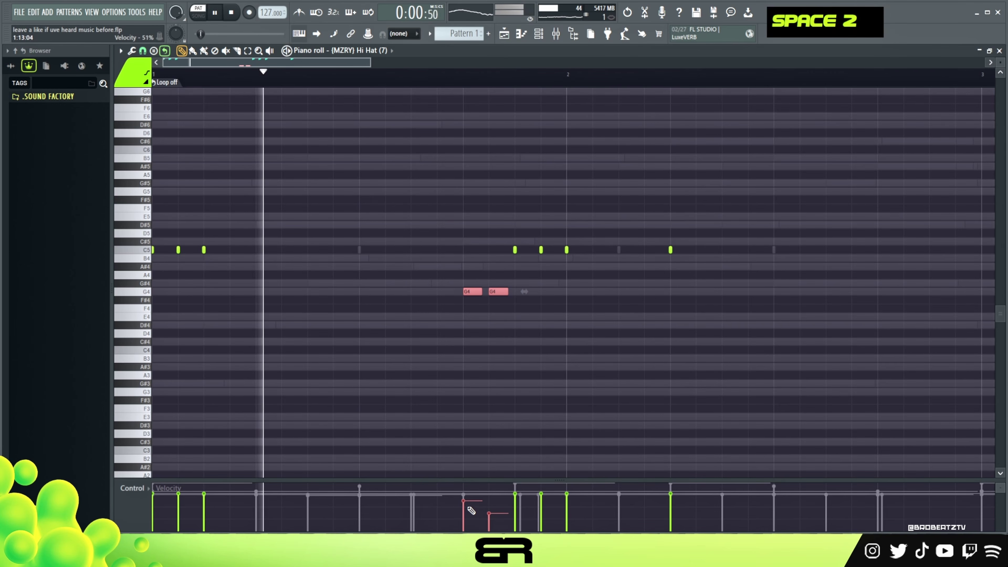
scroll(495, 514, "down", 3, "alt")
right_click(516, 330)
left_click(648, 292)
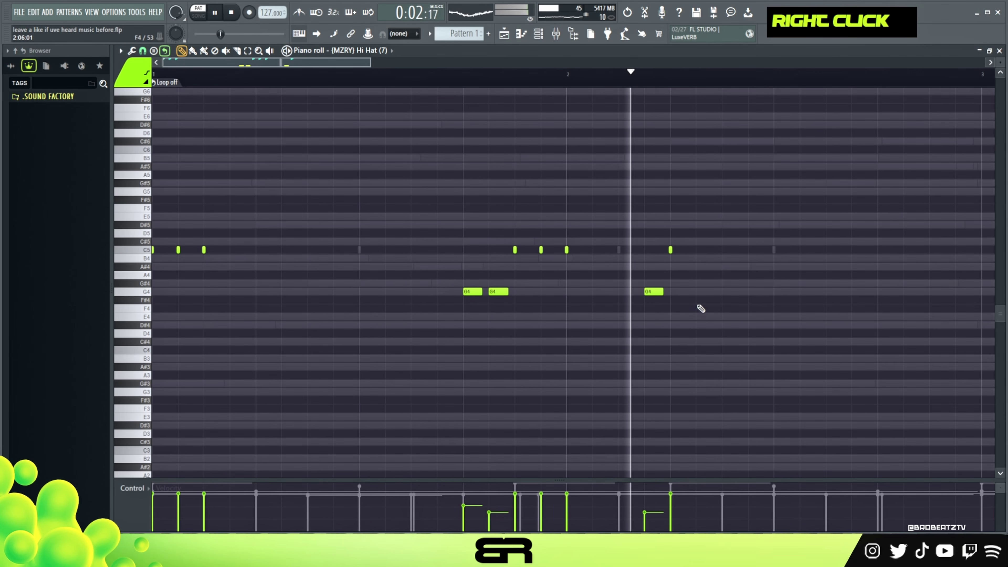
left_click(724, 292)
- Lower the velocities of the two G4 Hi Hat notes in bar 2, making the first quieter, and play them
key("space")
key("space")
left_click(732, 293, "ctrl")
right_click(716, 365)
left_click(653, 293, "ctrl")
scroll(670, 319, "down", 4, "alt")
right_click(727, 275)
scroll(733, 302, "up", 1)
left_click(732, 311, "ctrl")
right_click(703, 254)
key("space")
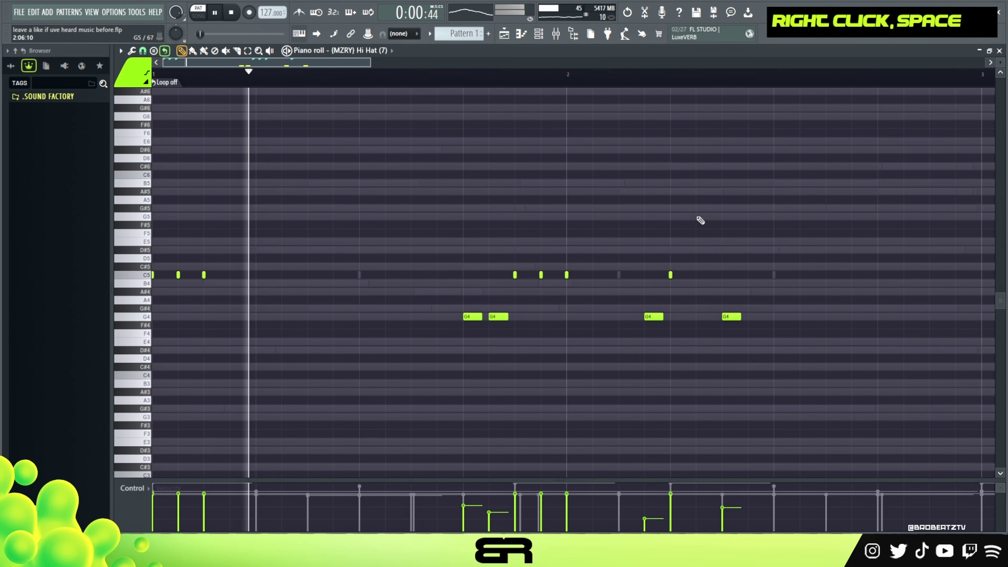
key("space")
- Switch the Hi Hat's control lane to note pan and pan the four G4 notes alternately left and right
left_click(137, 488)
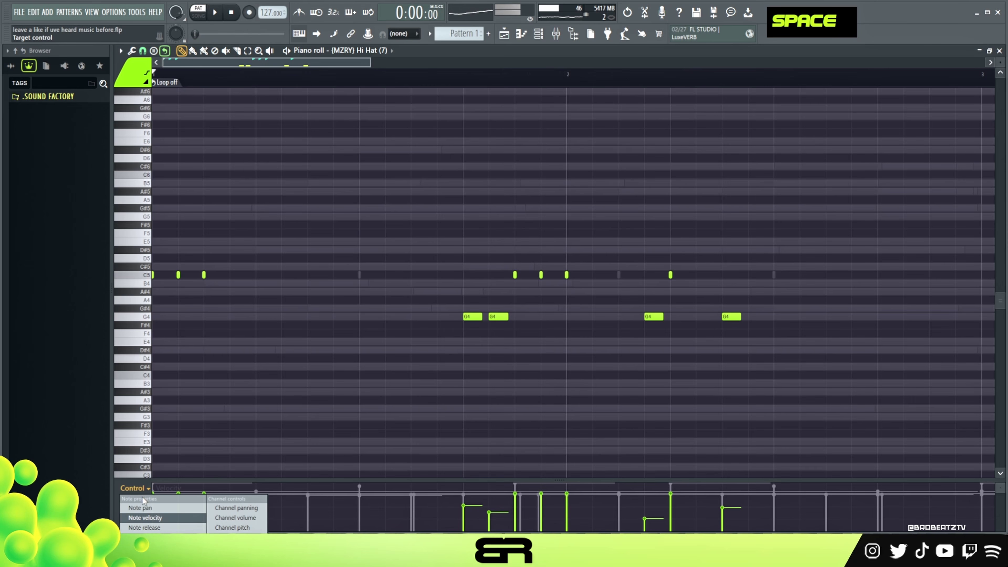
left_click(150, 511)
left_click(465, 524)
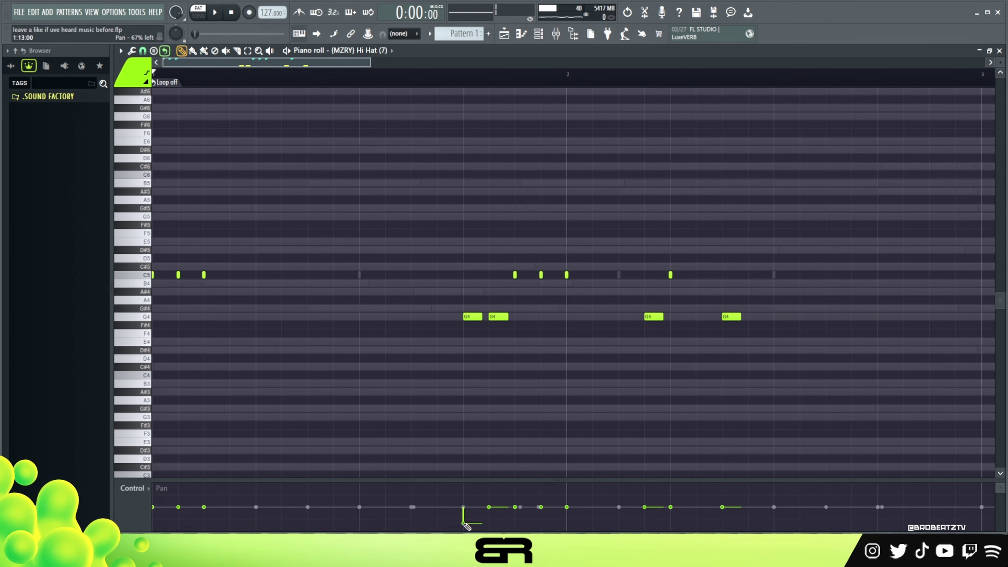
left_click_drag(727, 502, 725, 492)
key("space")
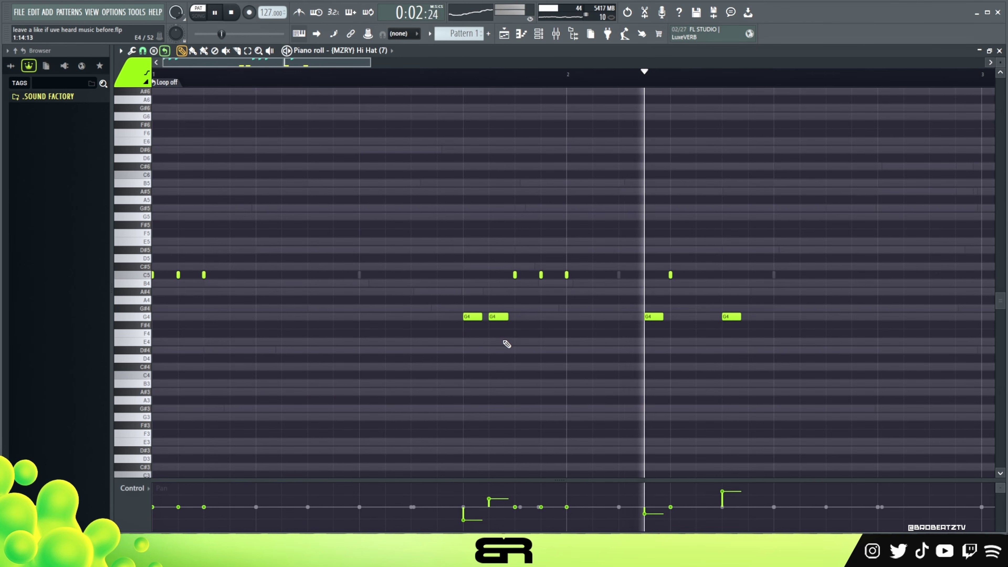
key("space")
- Pan the C5 Hi Hat hits slightly right at step 15, left at step 16 and further left at bar 2's start
left_click(518, 503)
key("space")
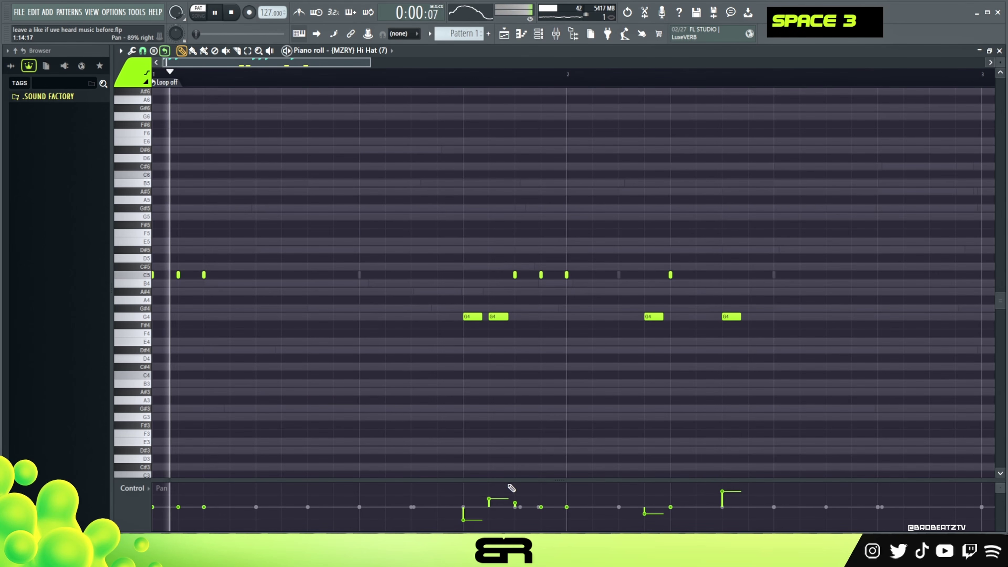
key("space")
key("space")
left_click(541, 513)
left_click(567, 522)
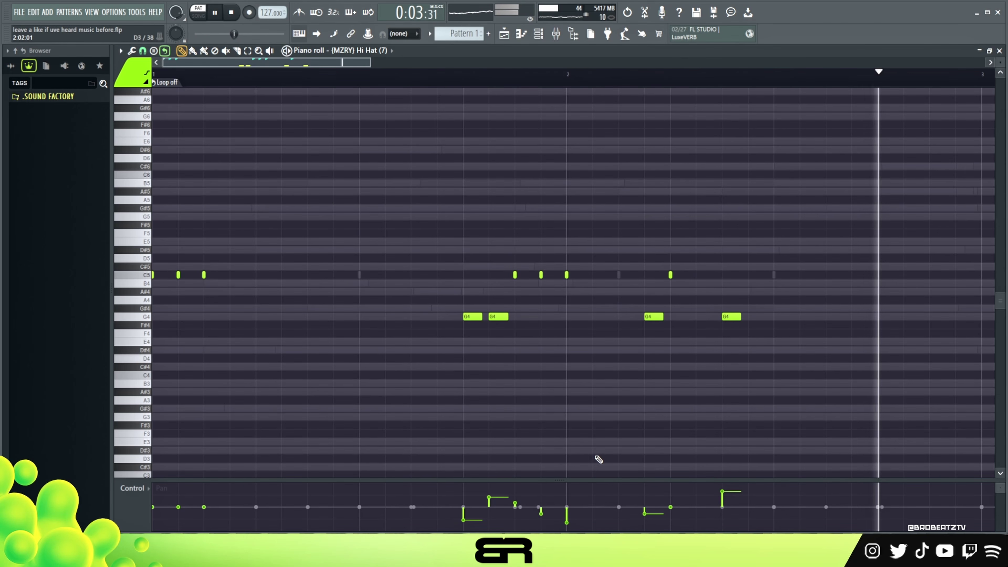
key("space")
key("space")
key("space")
- Set the piano roll snap to 1/2 beat and select all Hi Hat notes across the four bars
left_click(142, 50)
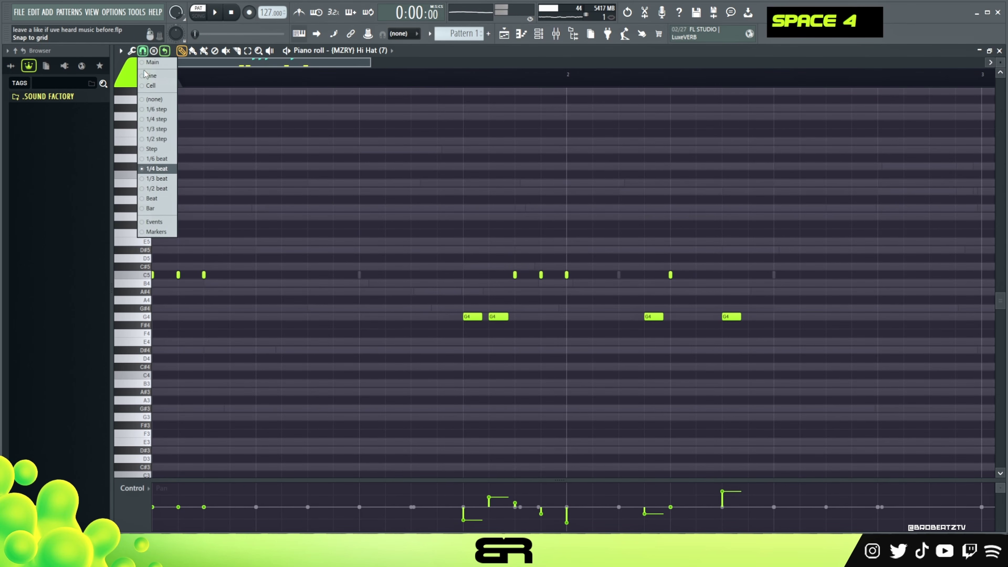
left_click(163, 189)
right_click(221, 83)
scroll(221, 83, "down", 3)
key("ctrl+a")
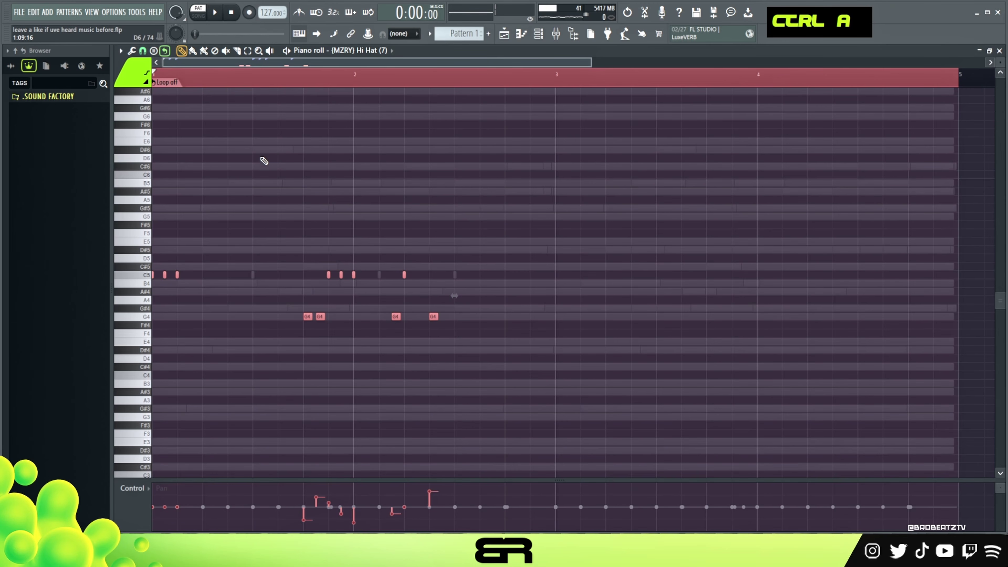
- Set the Hi Hat channel's loop point to the next bar, looping at 32 steps, and clear the piano roll selection
left_click(538, 38)
right_click(909, 267)
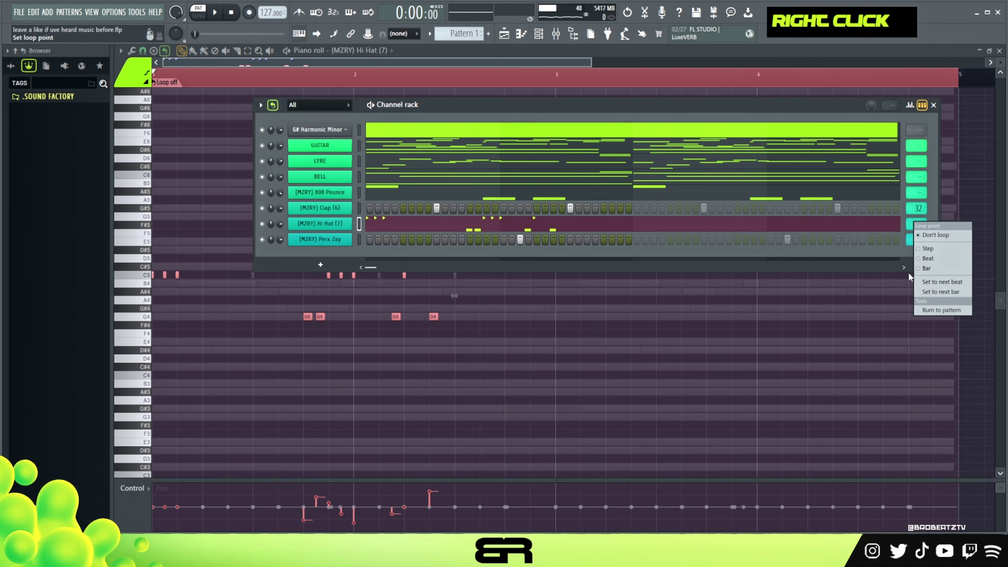
left_click(935, 293)
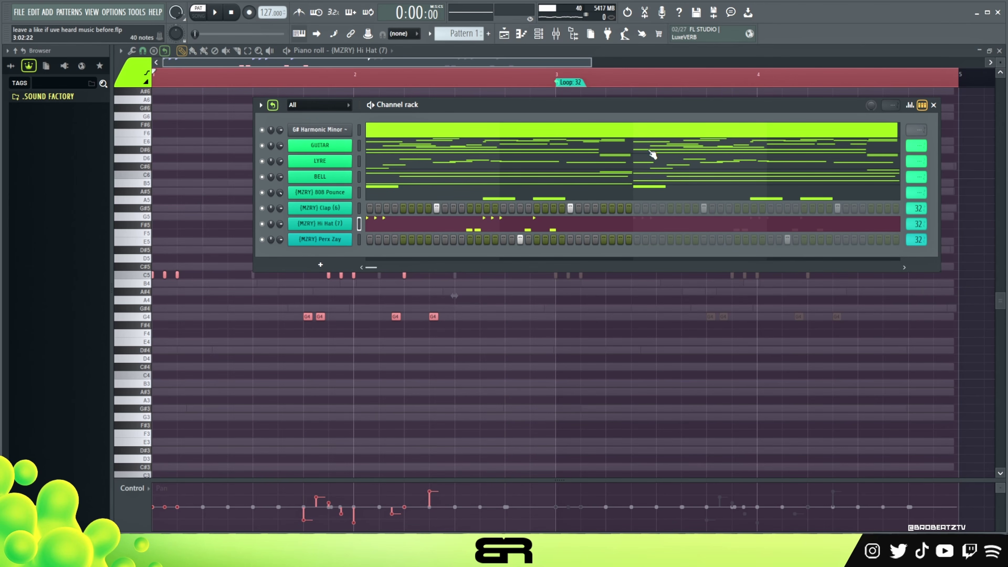
left_click(434, 73)
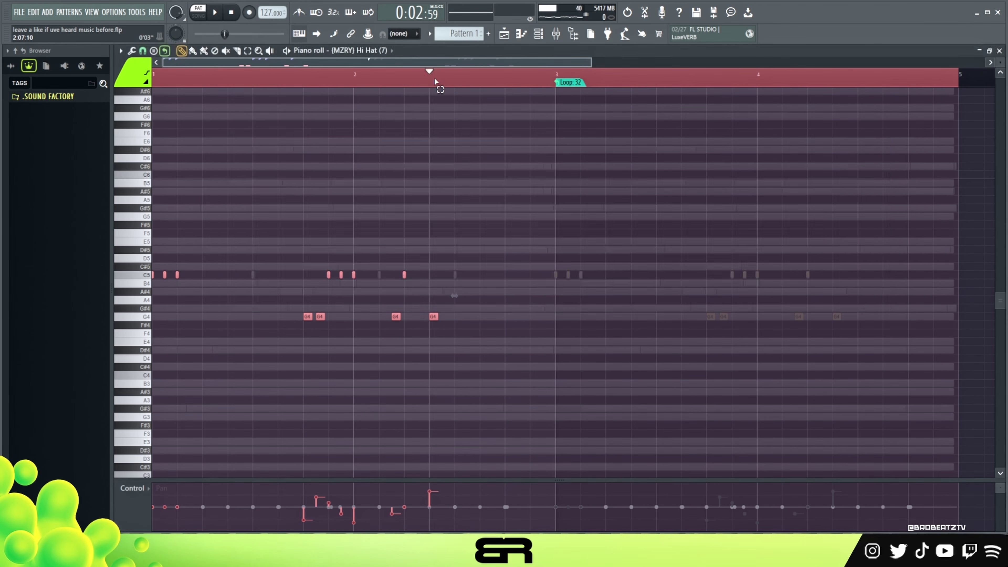
double_click(277, 73)
- Bring up the playlist with the channel rack over it and play the pattern with the looped drums
left_click(504, 33)
left_click(539, 34)
left_click_drag(447, 137, 480, 117)
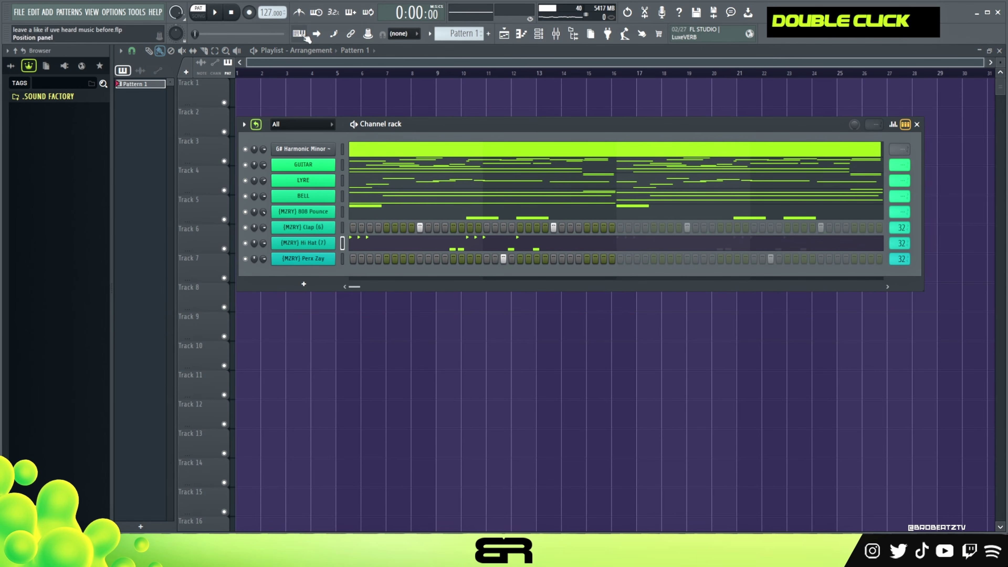
key("space")
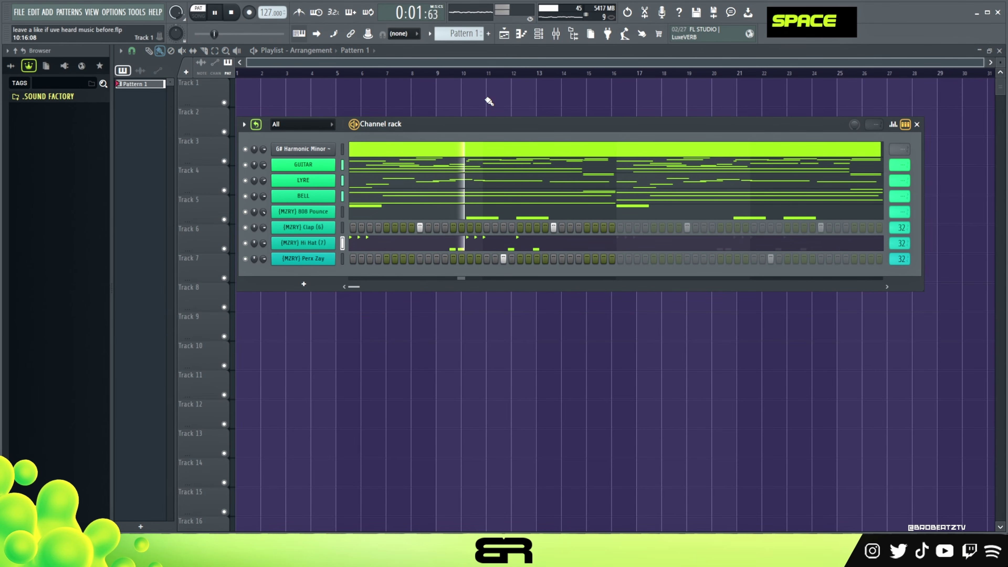